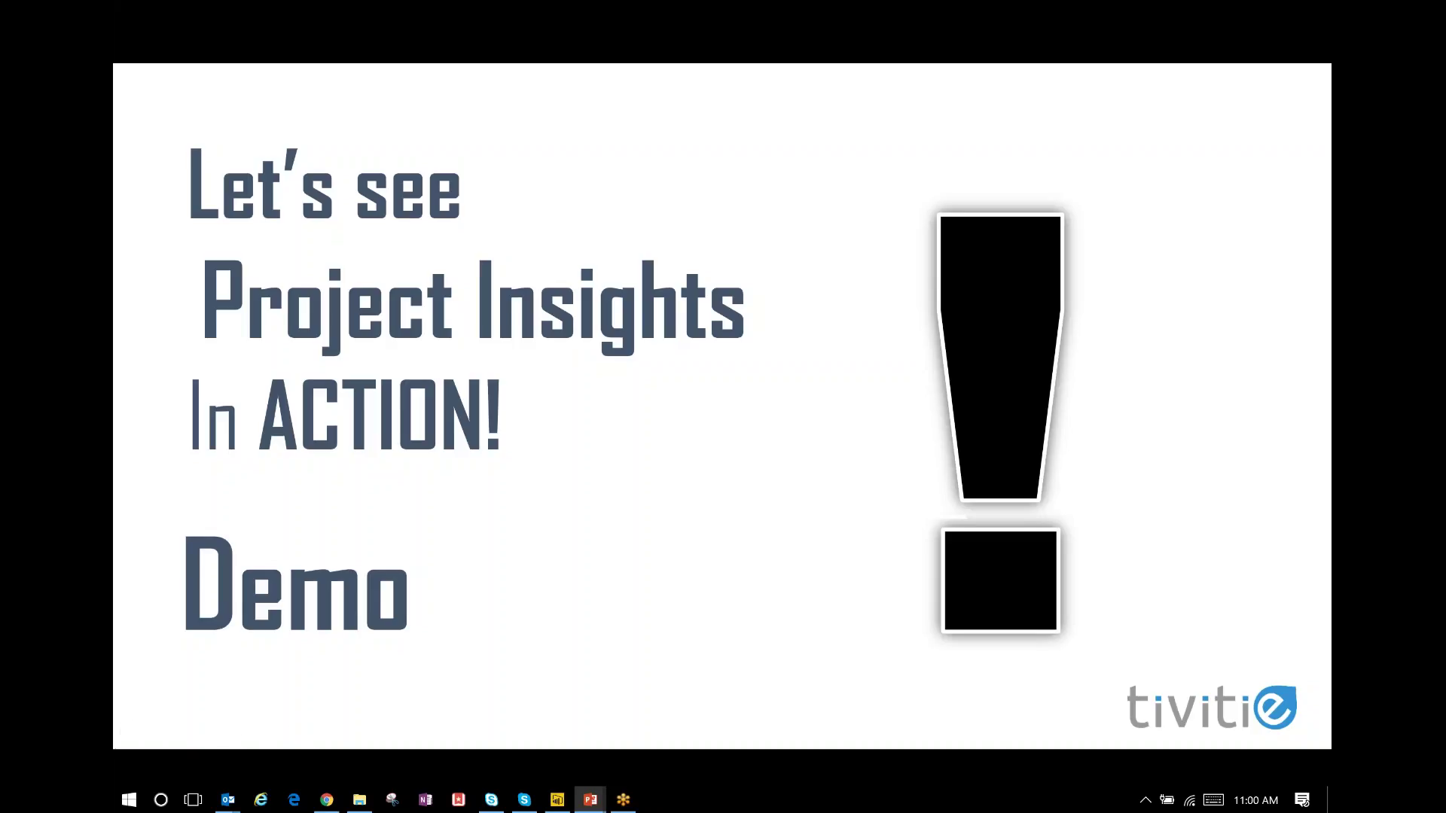
# Switch from the PowerPoint slides to the Power BI Project Portfolio dashboard in Chrome.
pyautogui.click(326, 802)
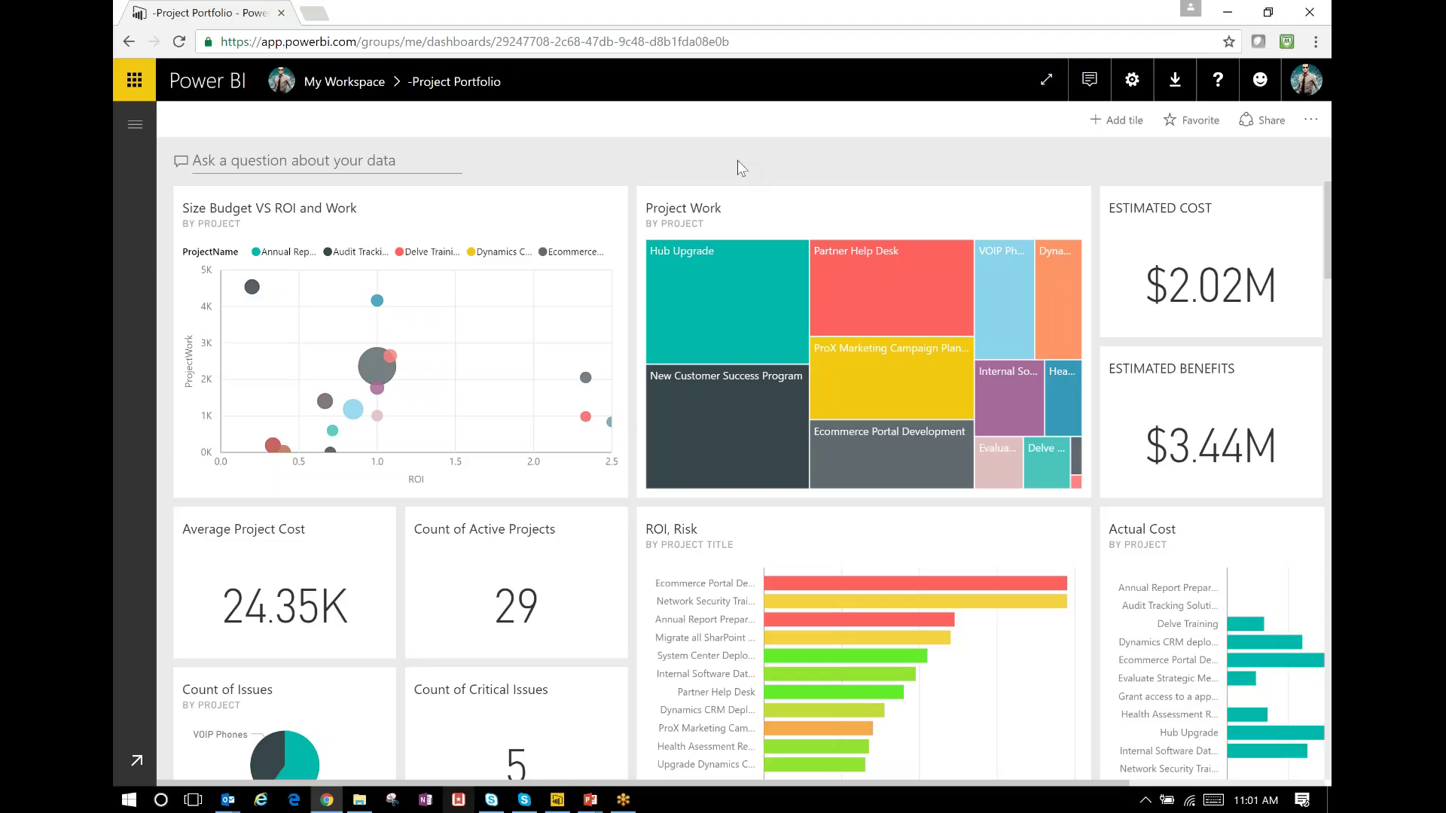
# Glance at the Office 365 app list, then show the nav pane and expand and collapse My Workspace.
pyautogui.click(146, 84)
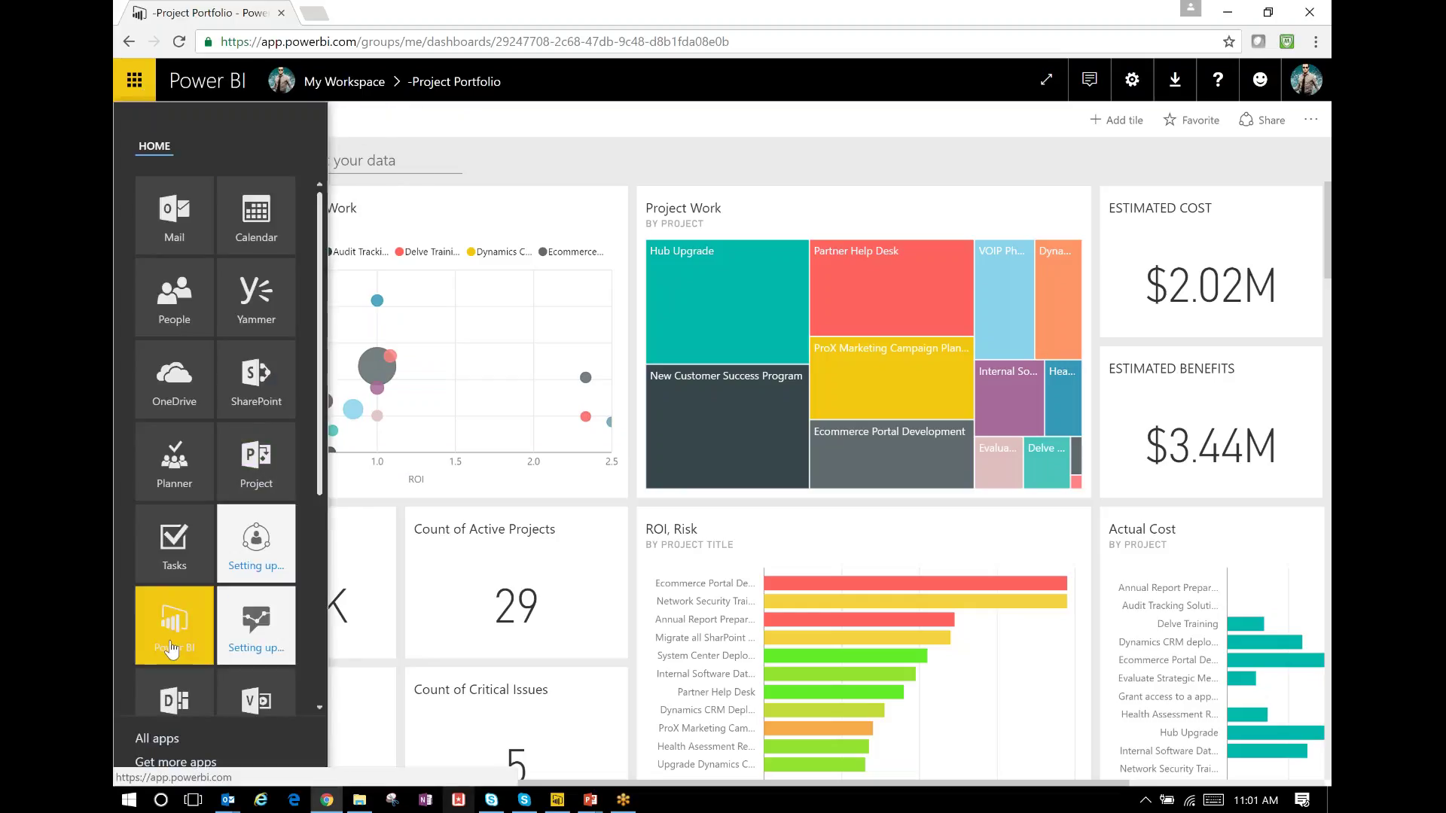
pyautogui.click(134, 80)
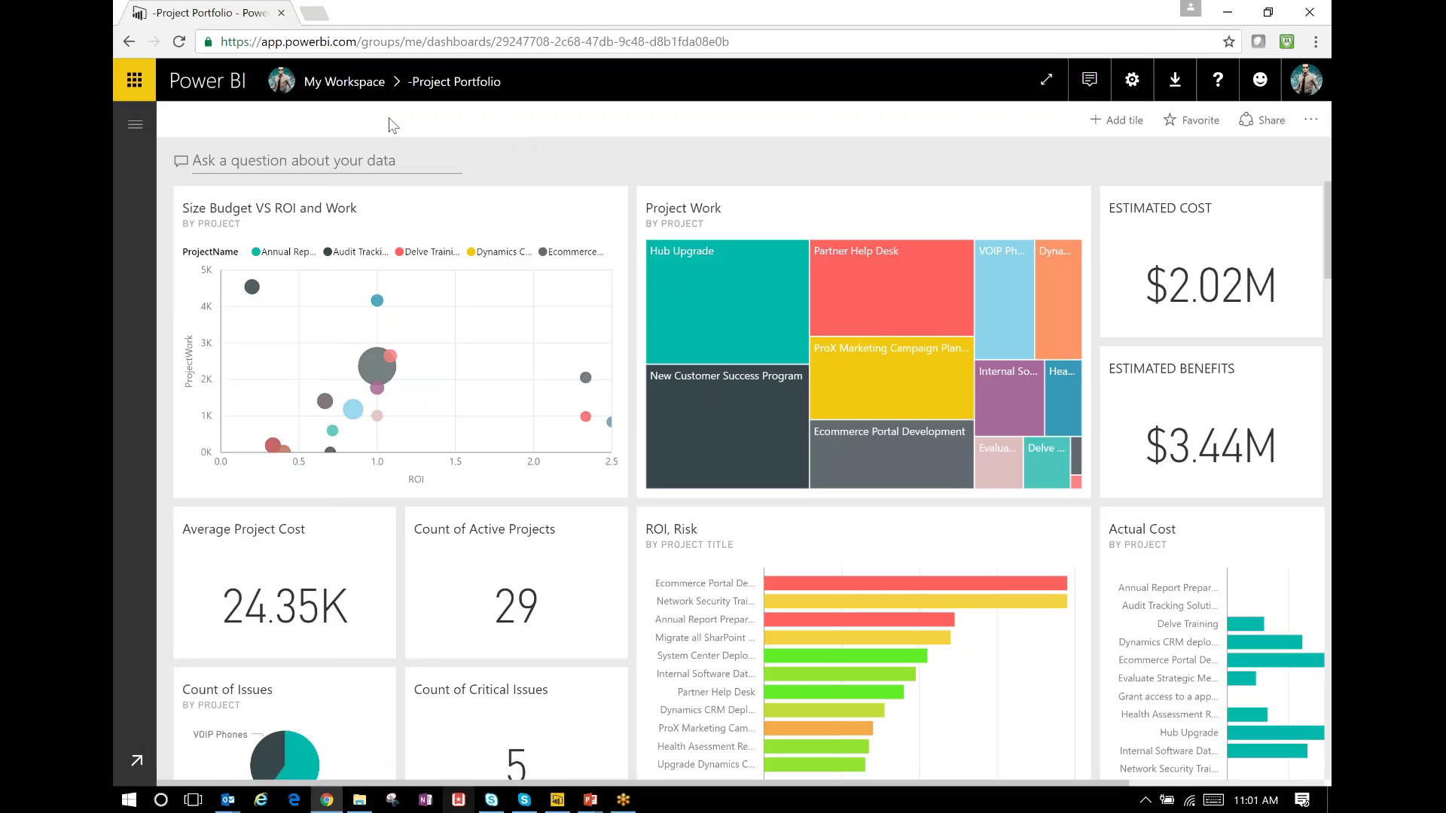
pyautogui.click(132, 126)
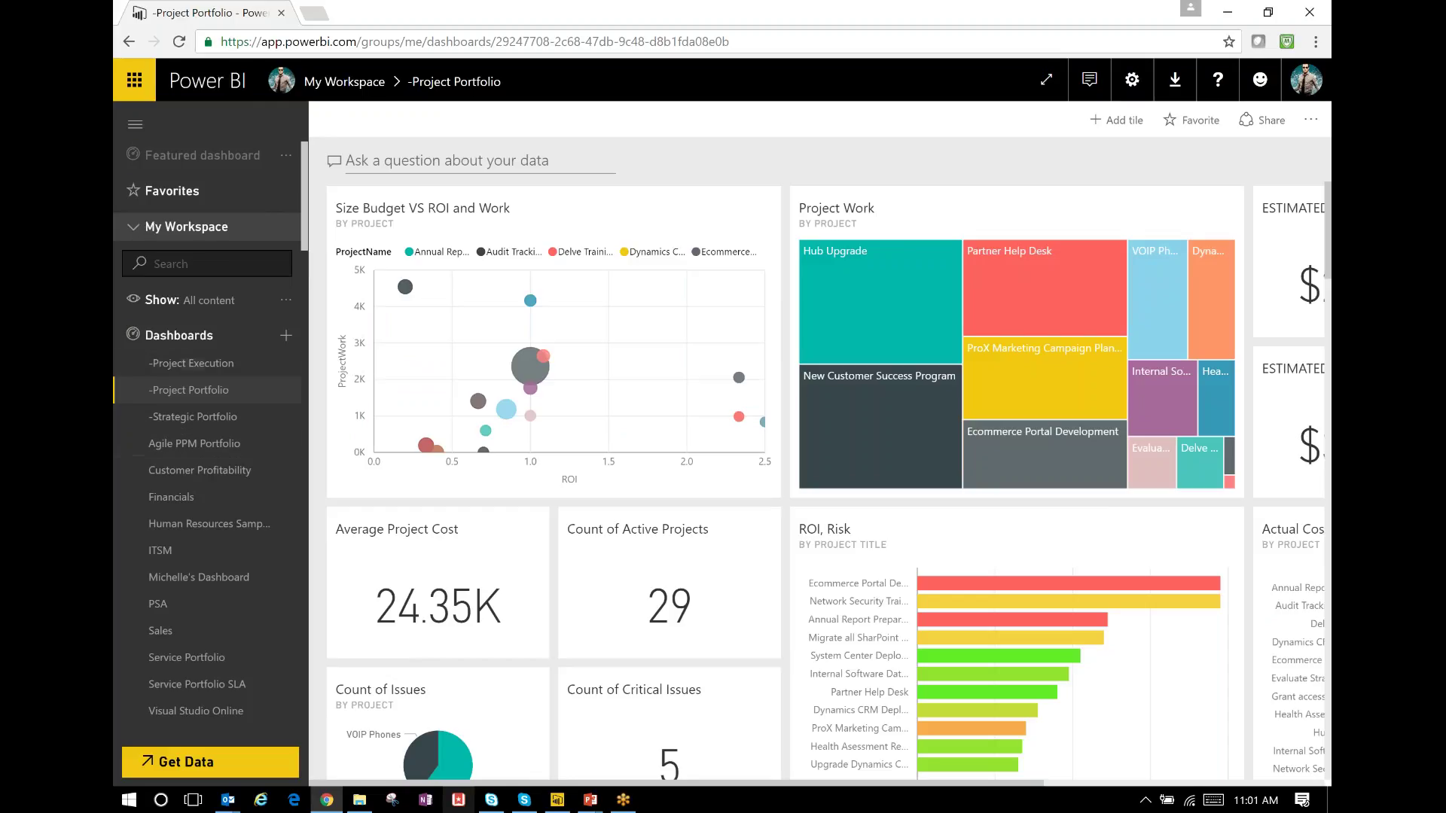
pyautogui.click(136, 229)
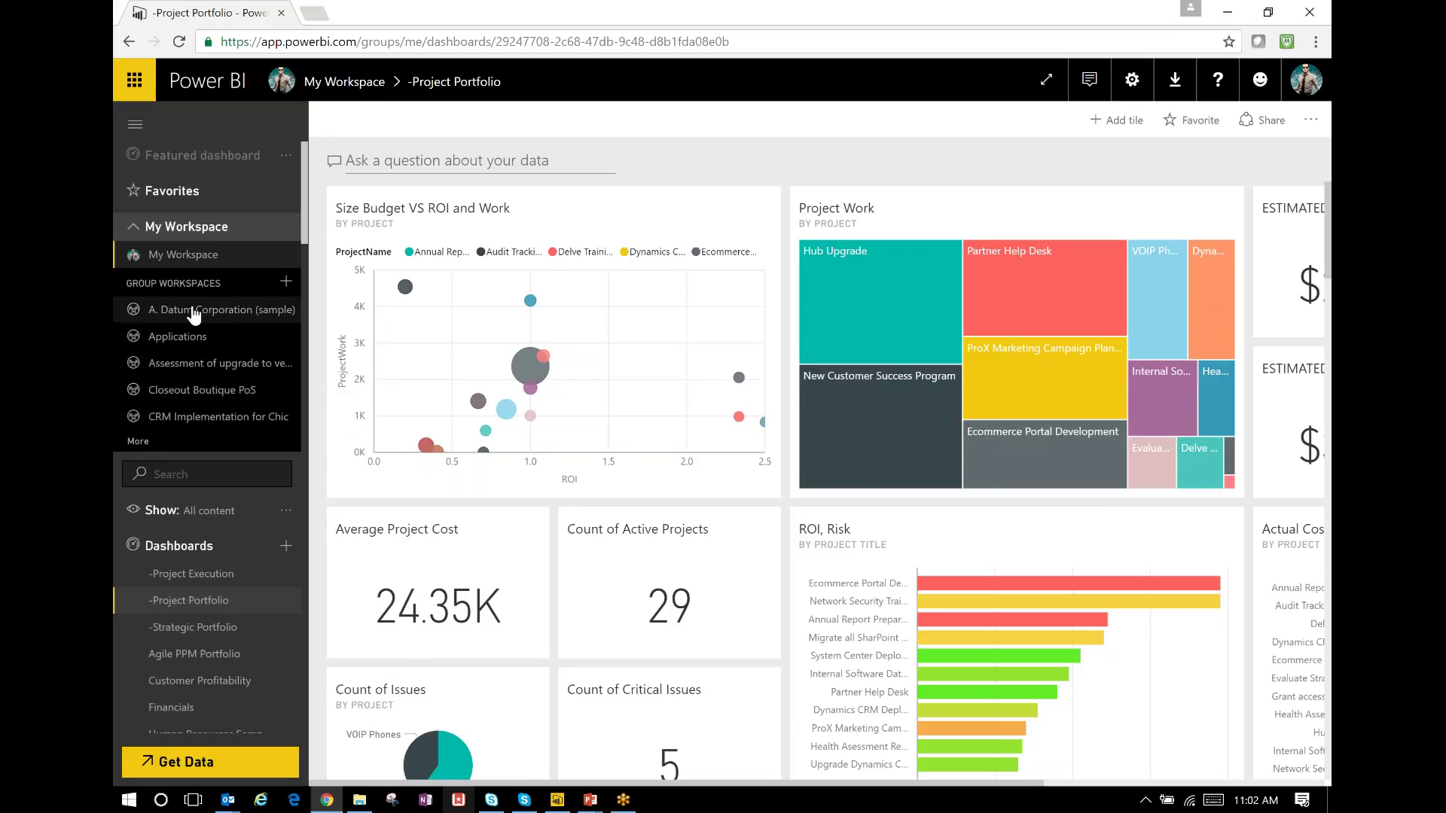
pyautogui.click(157, 233)
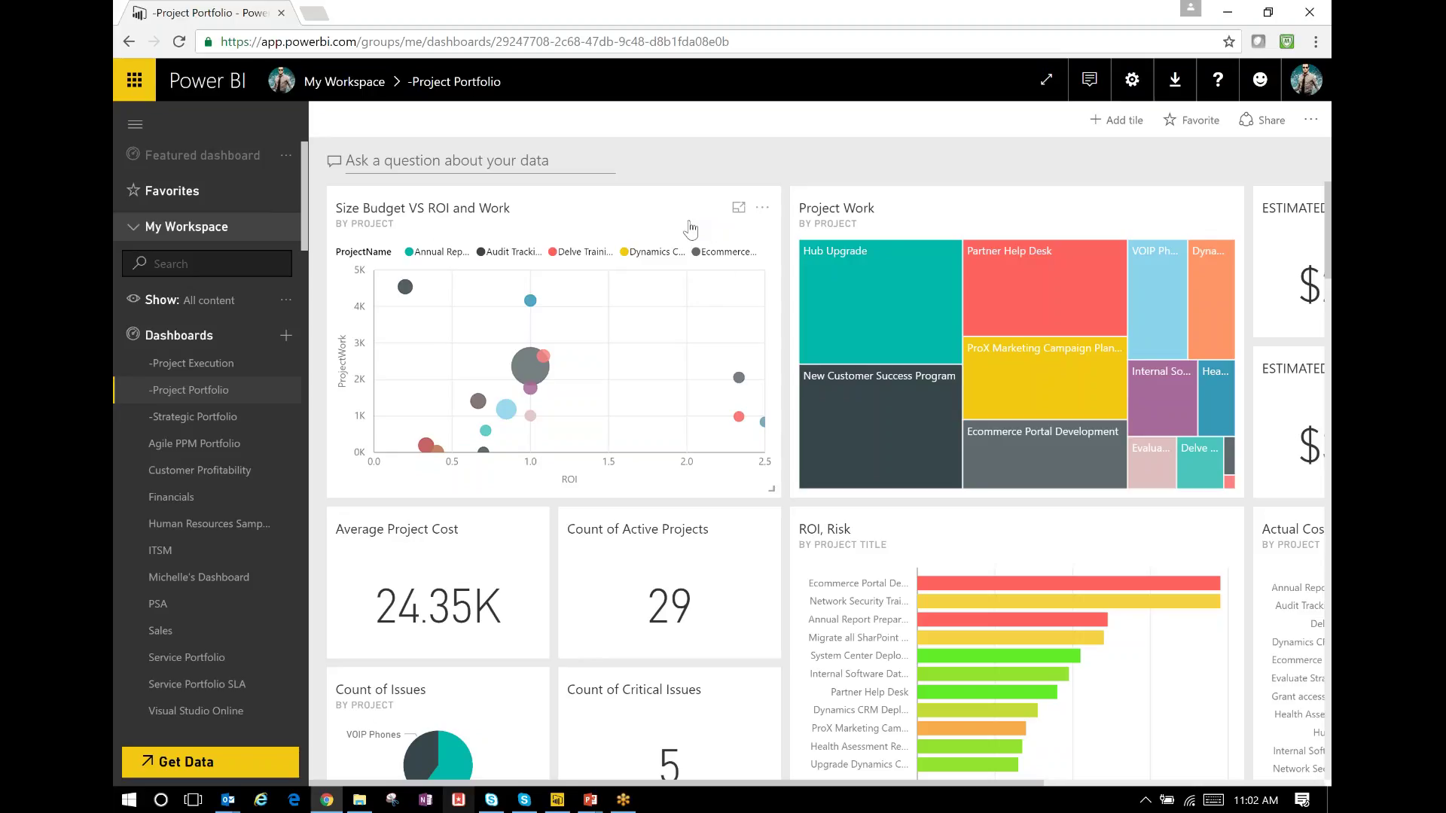
# Collapse the navigation pane and inspect the scatter and Project Work treemap tiles.
pyautogui.click(140, 125)
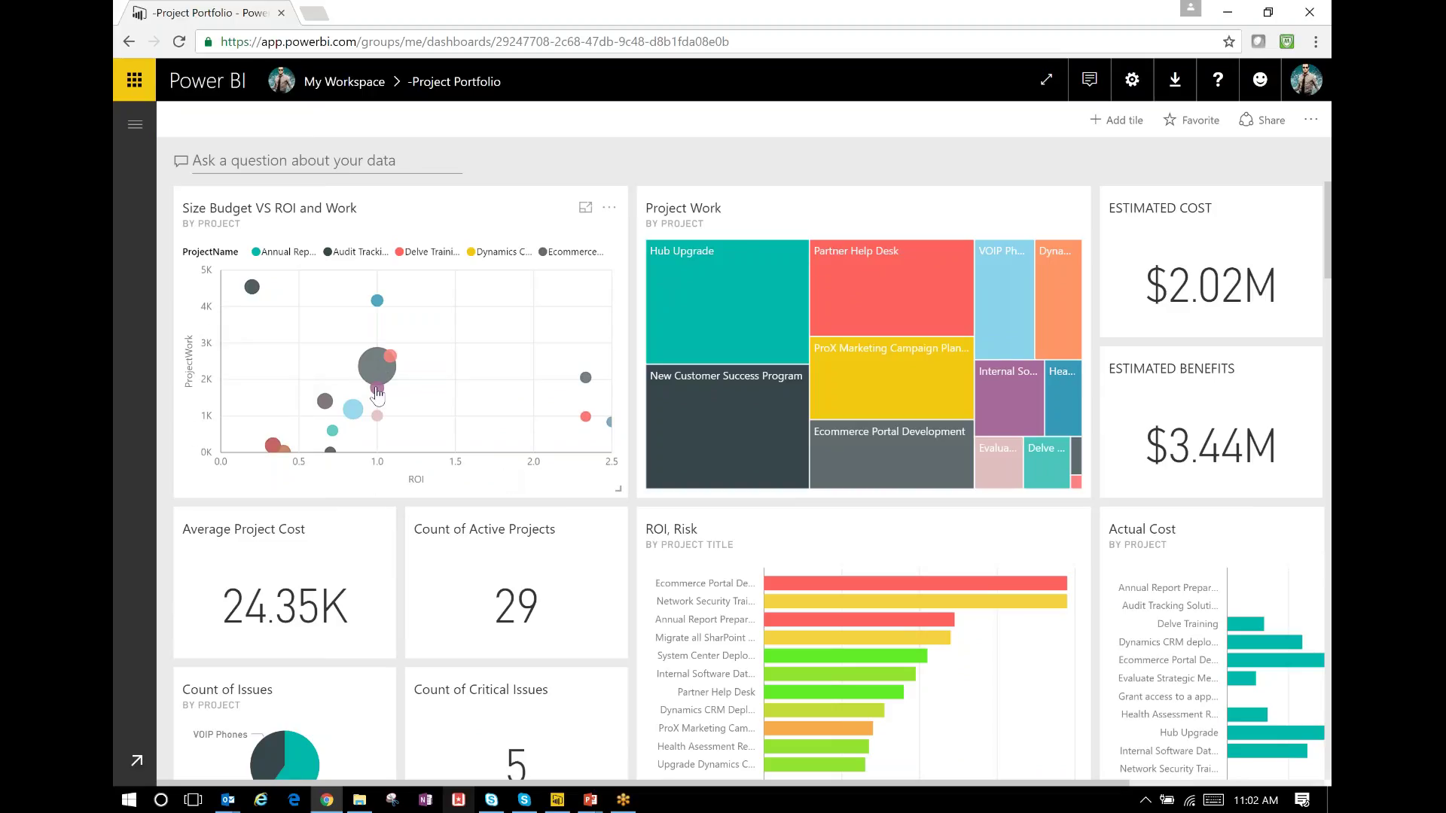
pyautogui.moveTo(390, 376)
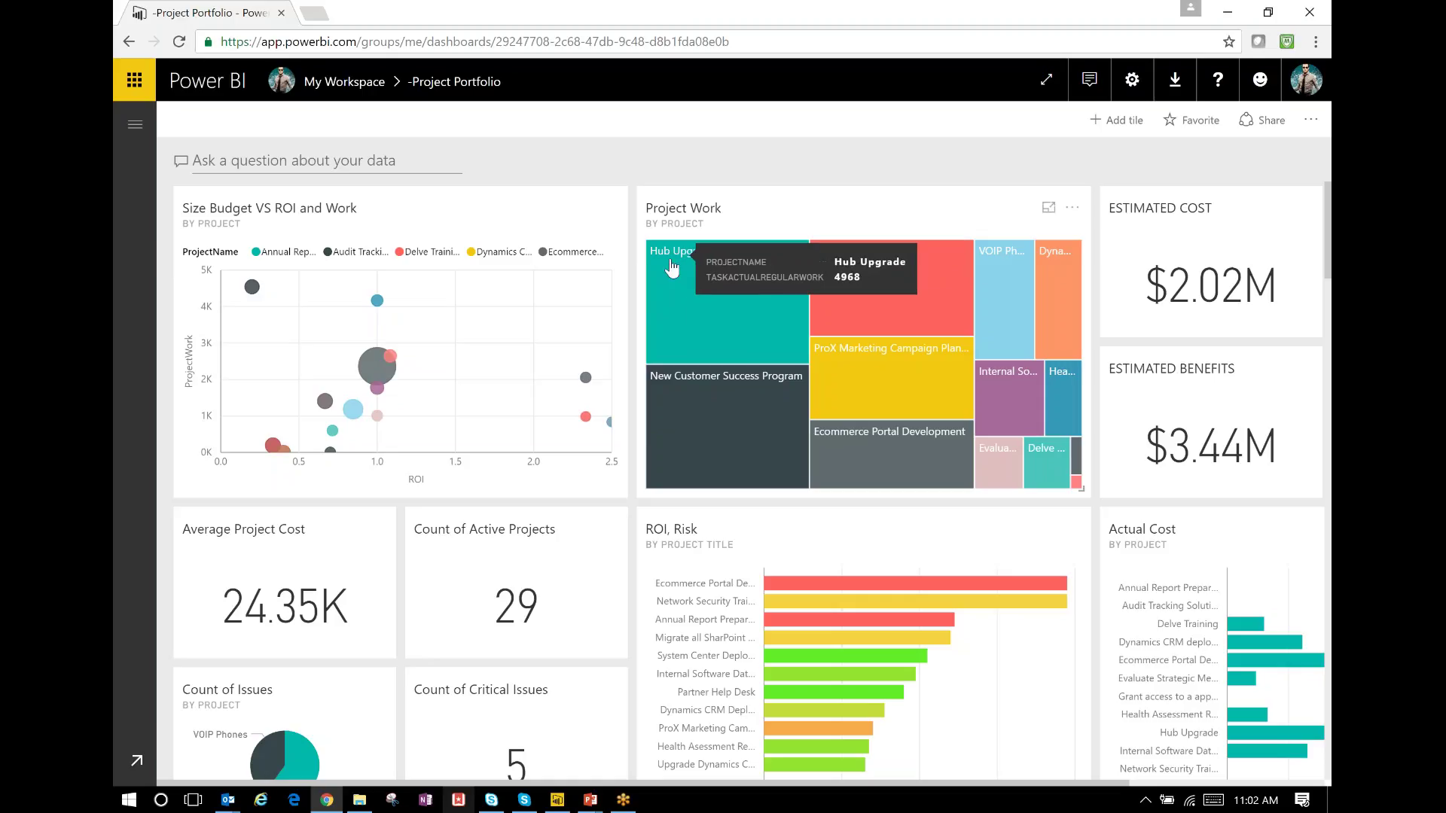
pyautogui.moveTo(732, 322)
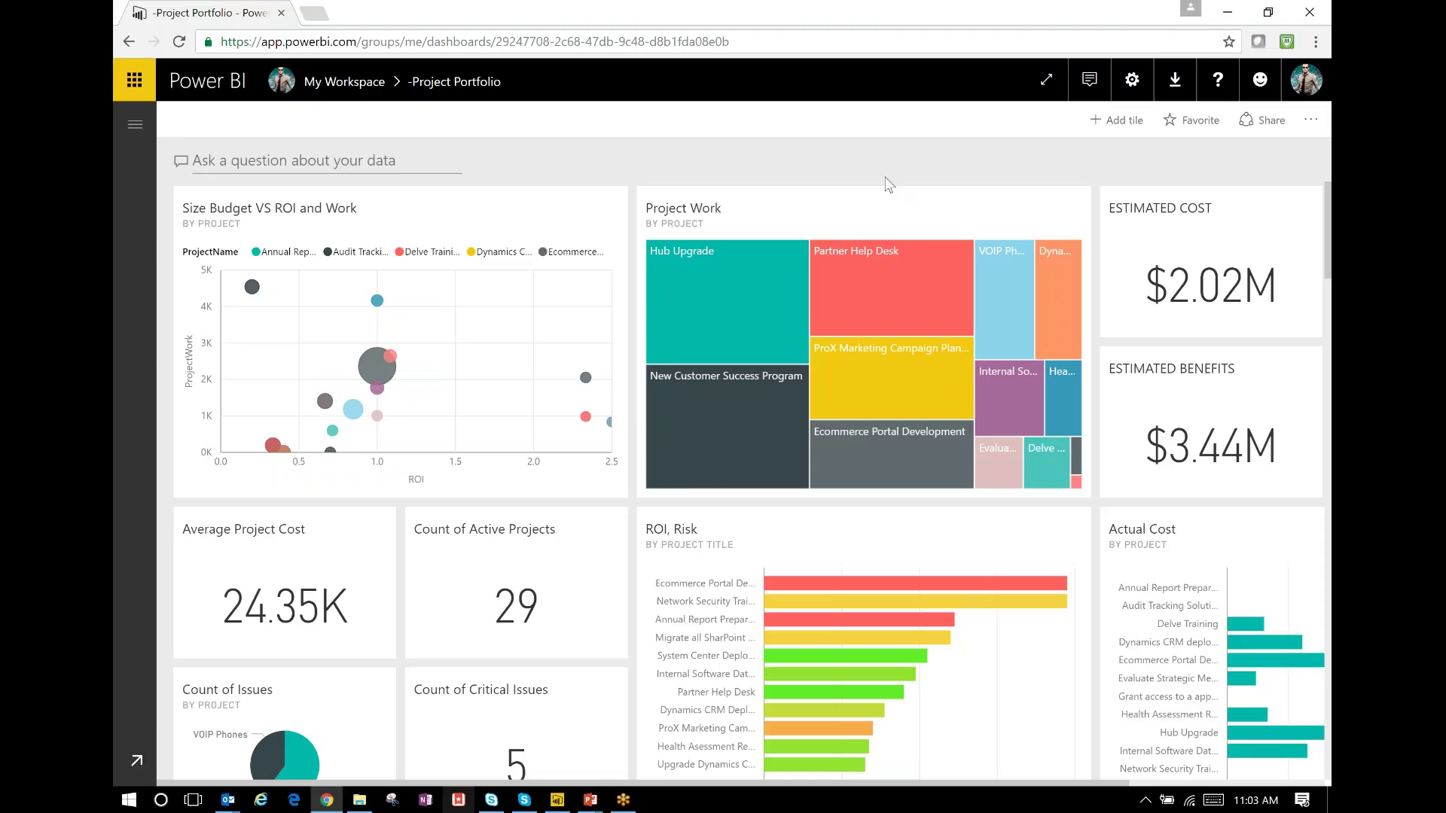
pyautogui.click(1268, 128)
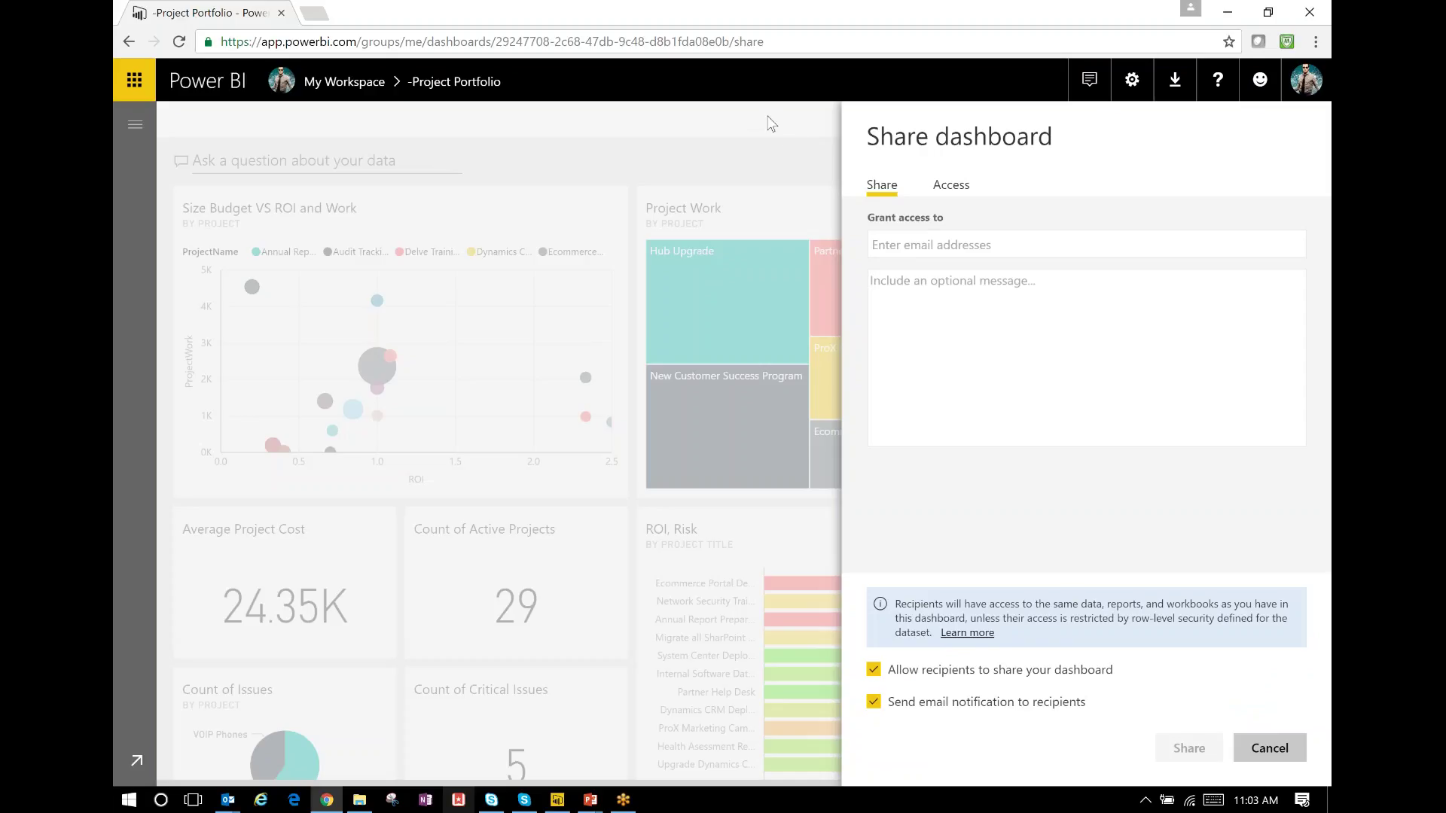
pyautogui.click(1241, 747)
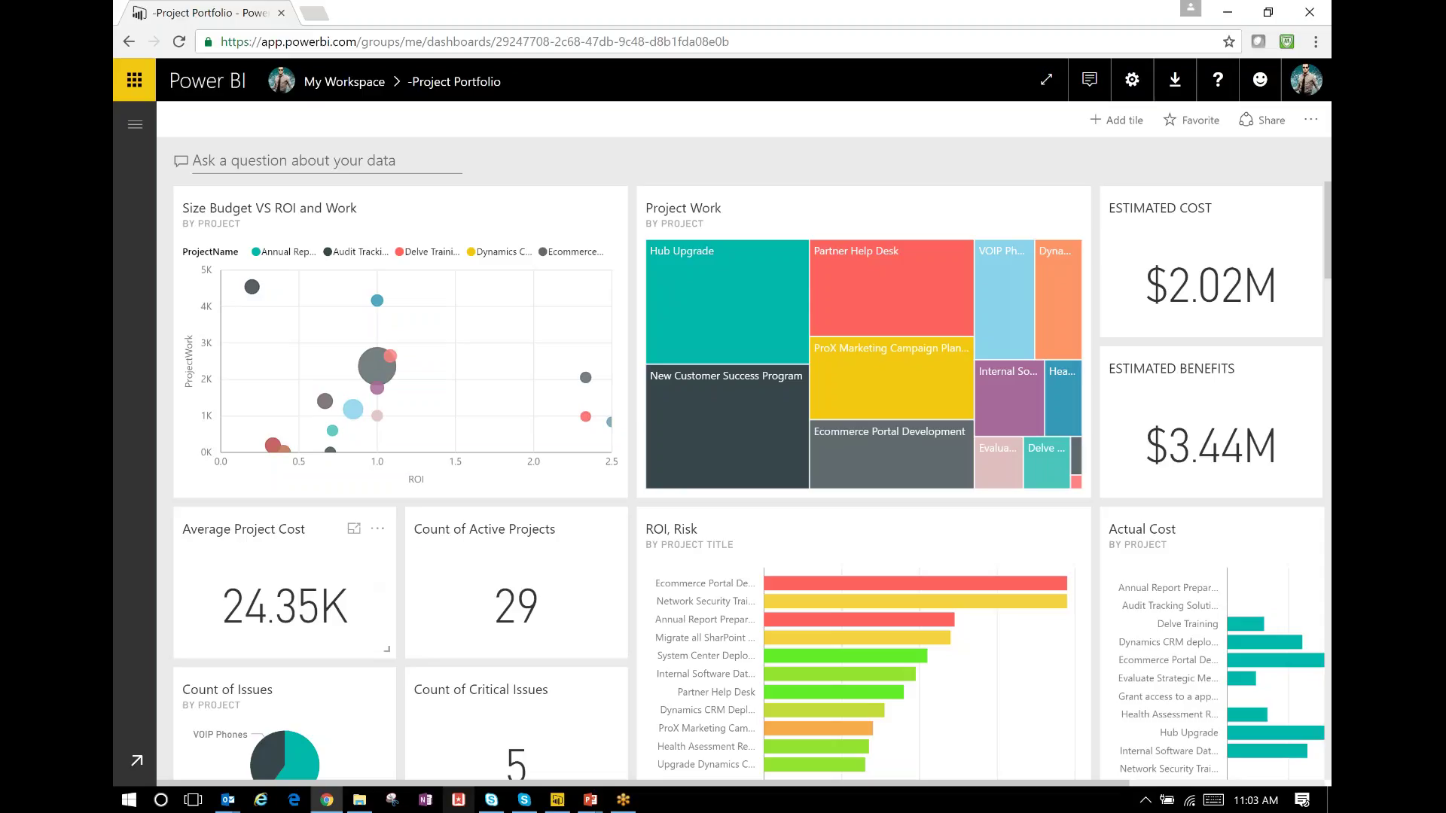
pyautogui.click(378, 528)
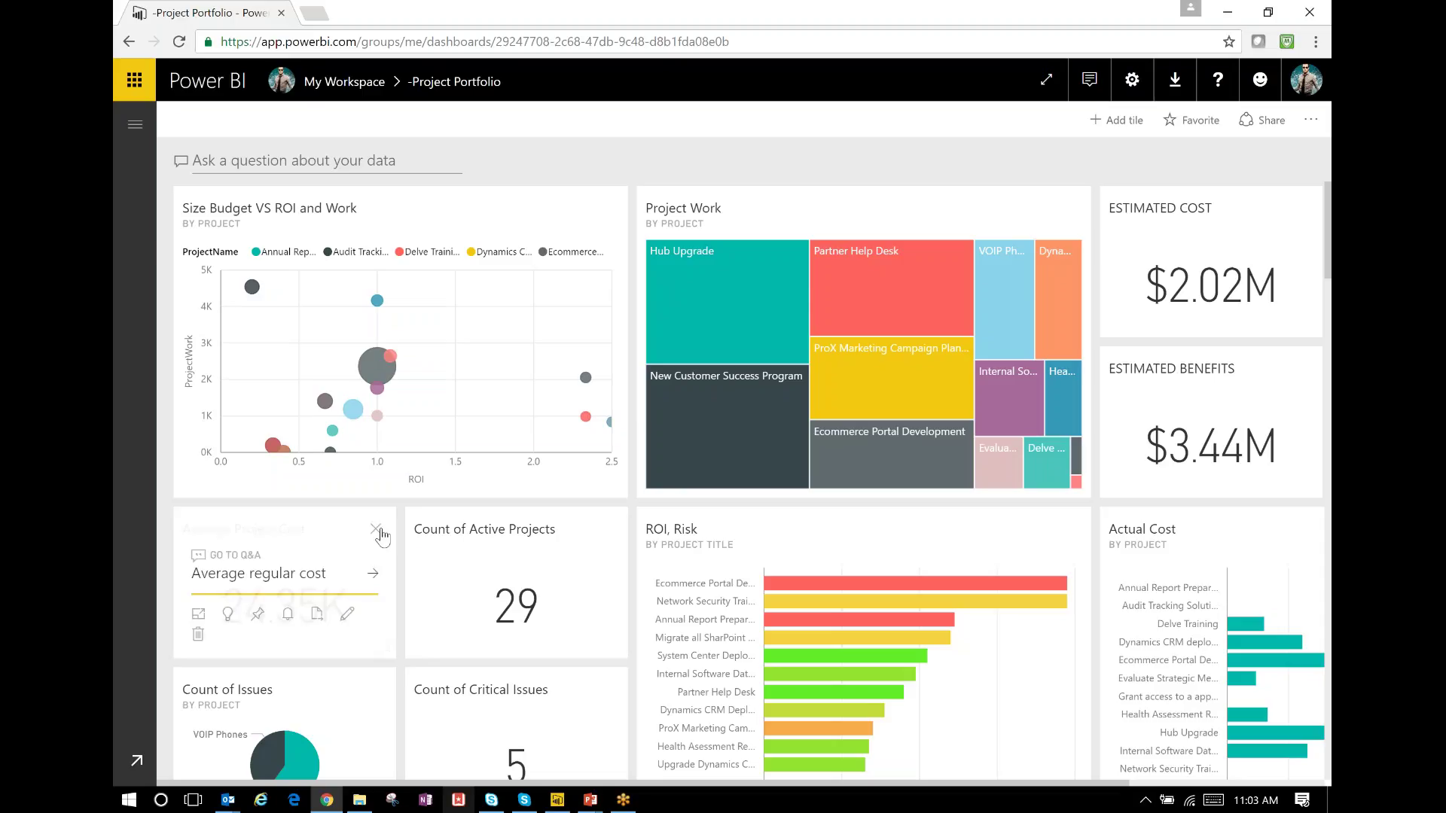
pyautogui.click(260, 615)
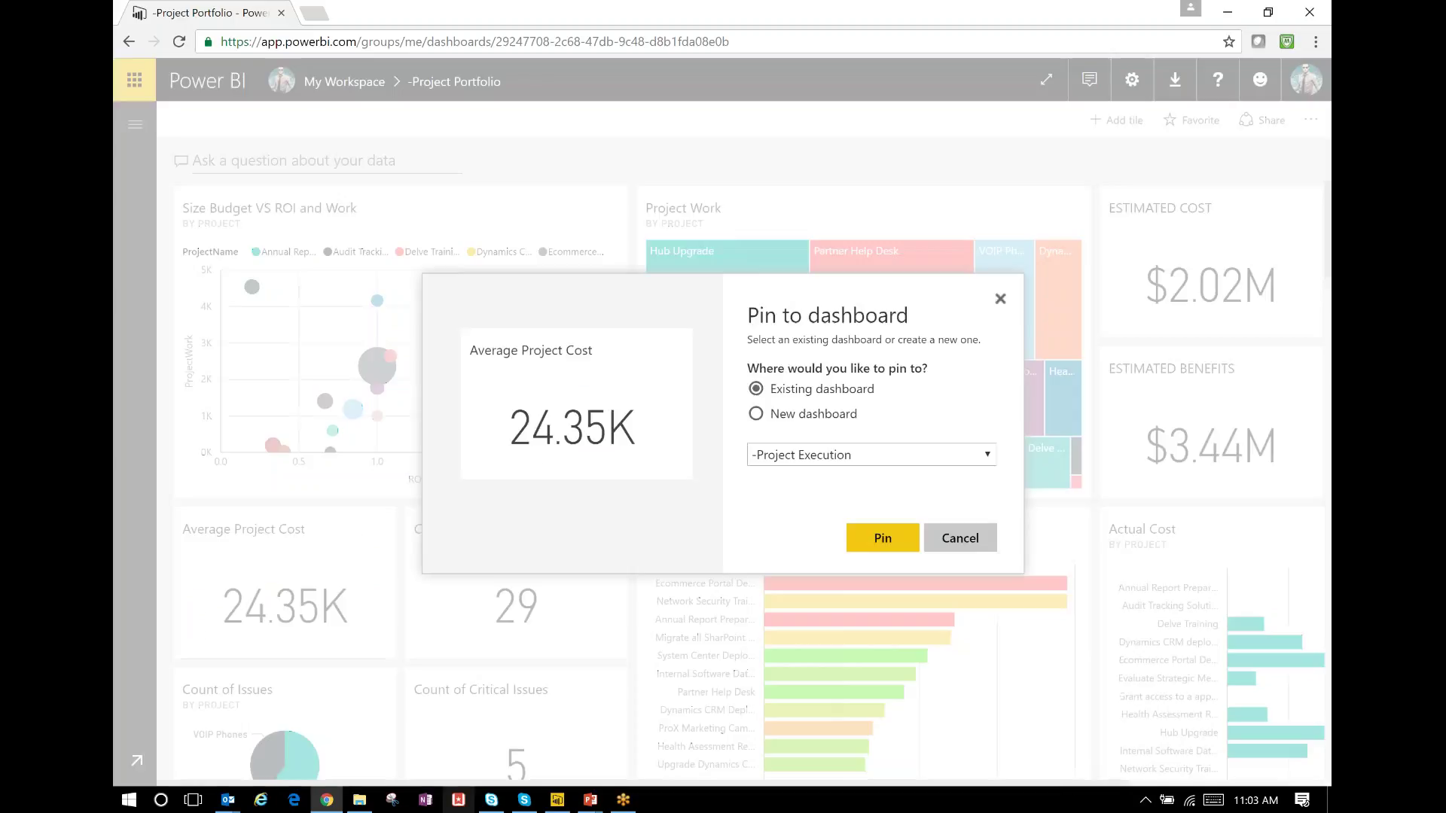
pyautogui.click(941, 540)
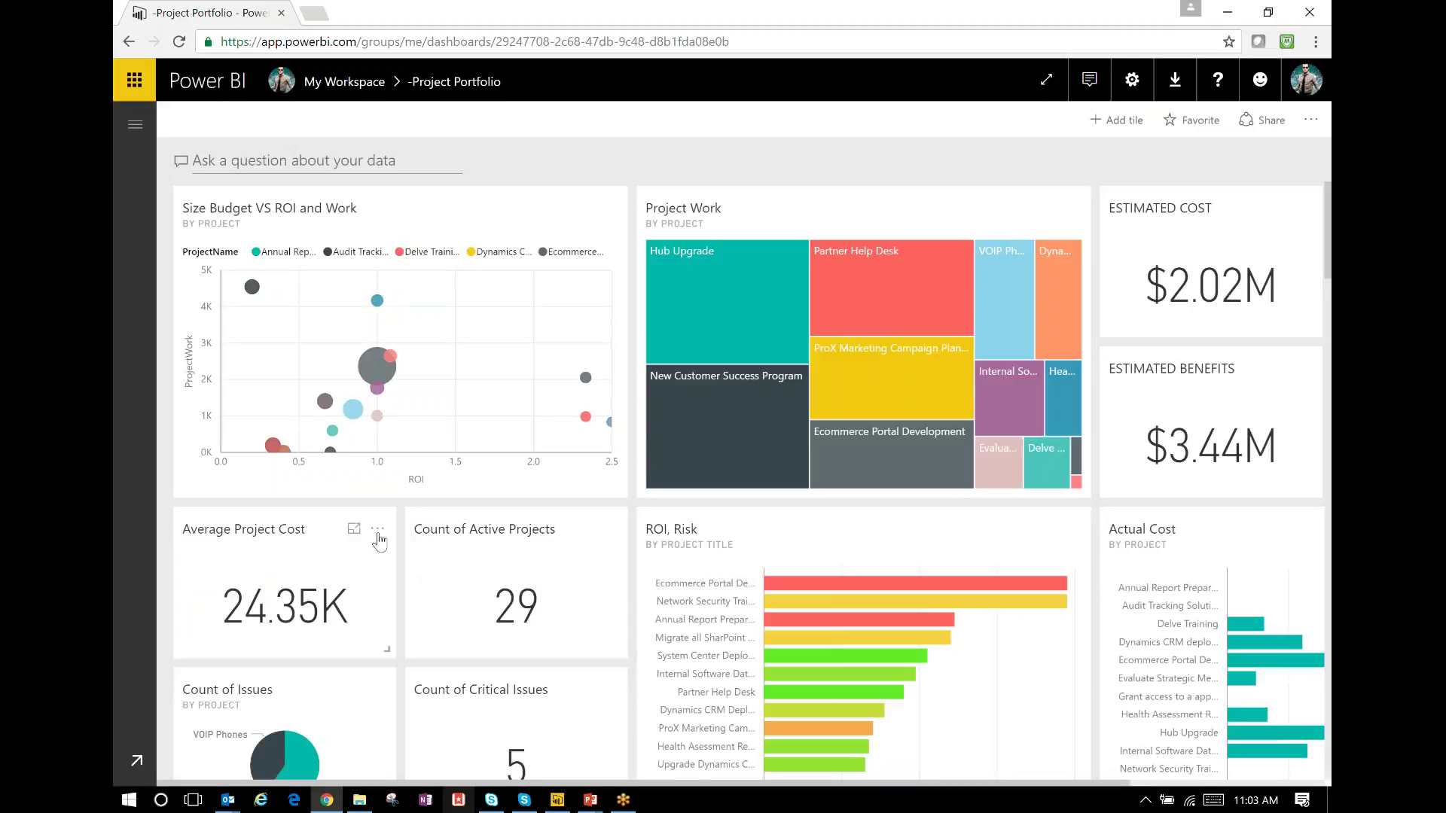
pyautogui.click(378, 529)
pyautogui.click(287, 614)
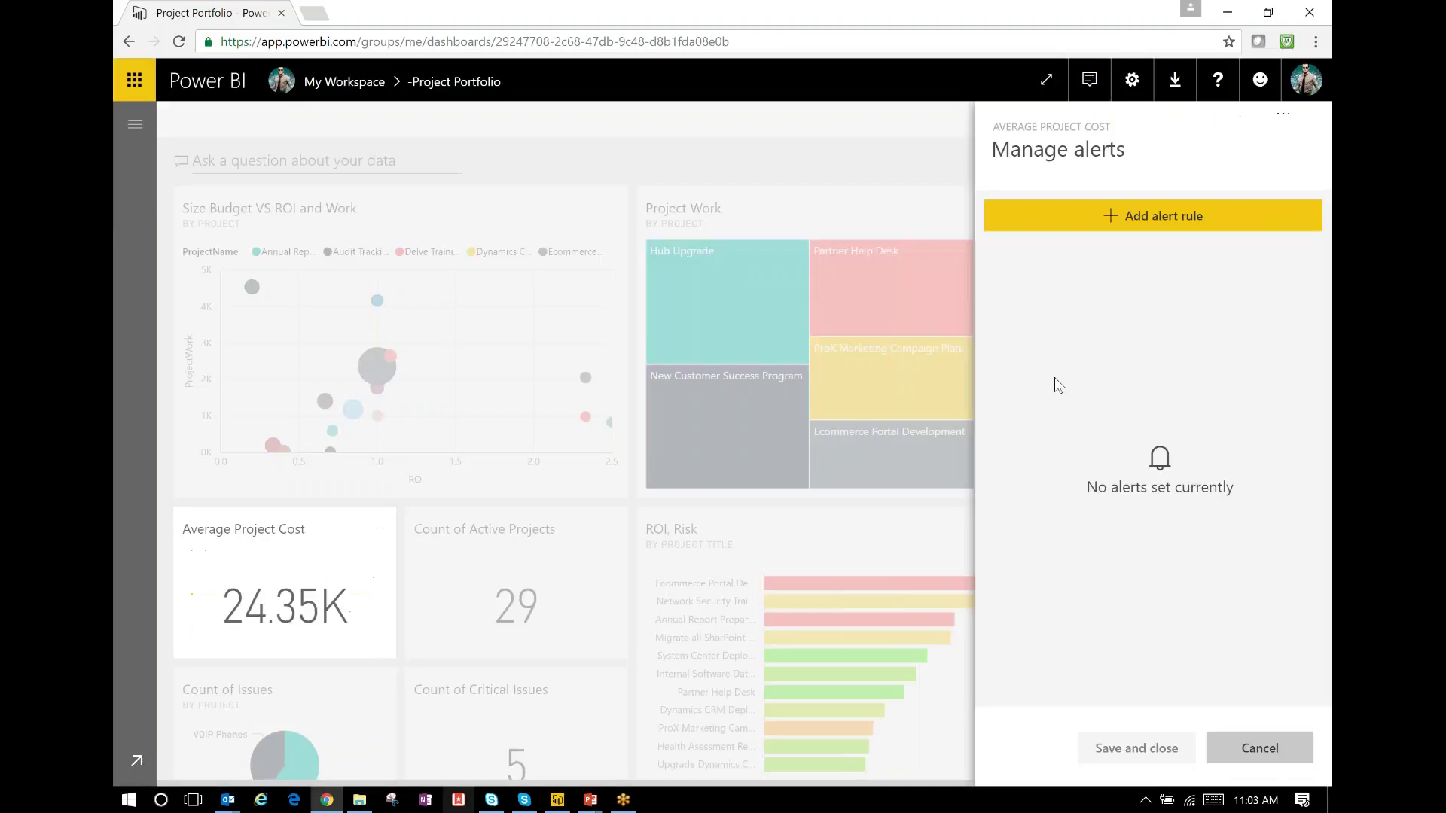
pyautogui.click(1149, 219)
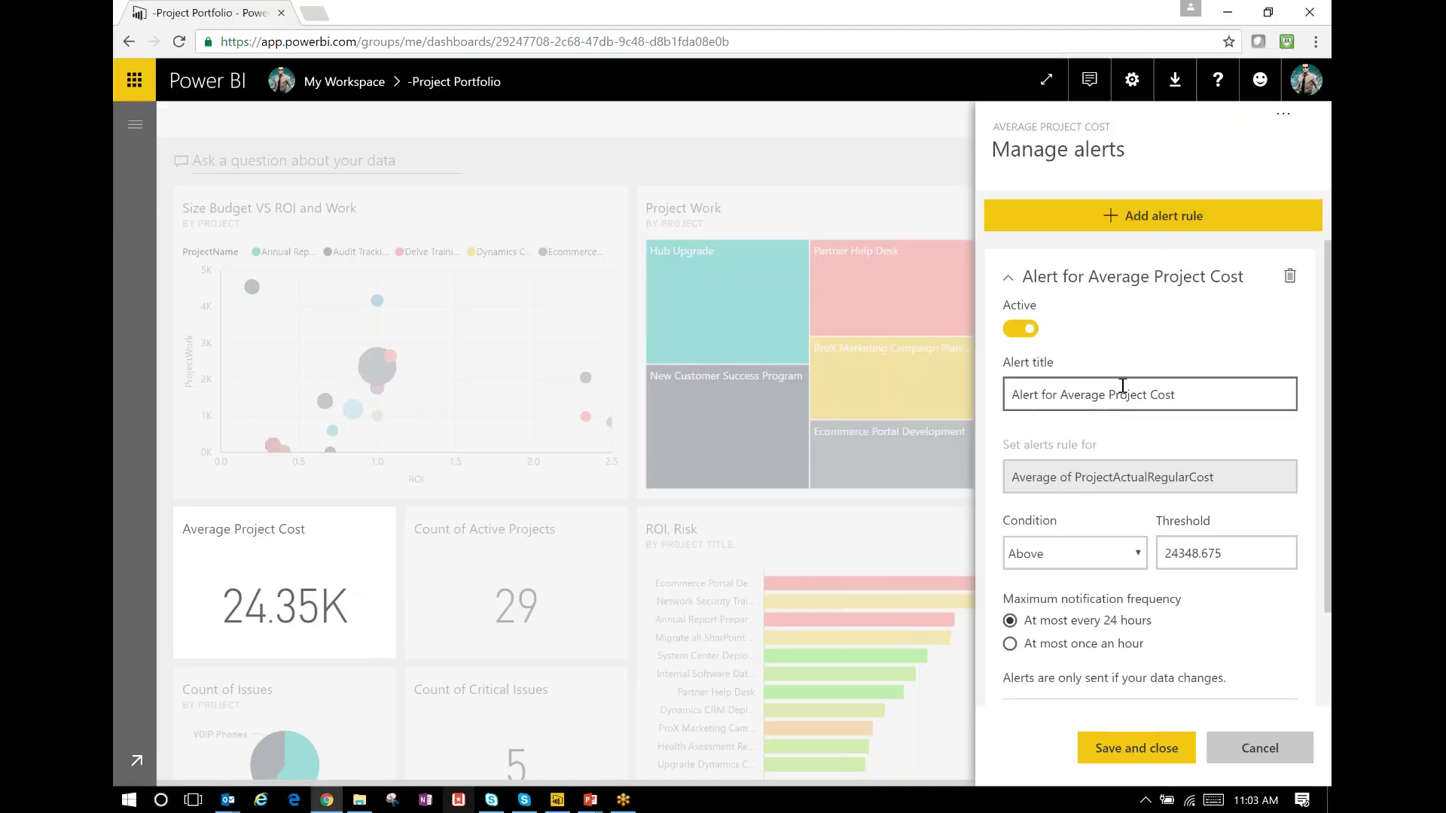
pyautogui.click(1205, 553)
pyautogui.moveTo(1205, 554); pyautogui.dragTo(1139, 549)
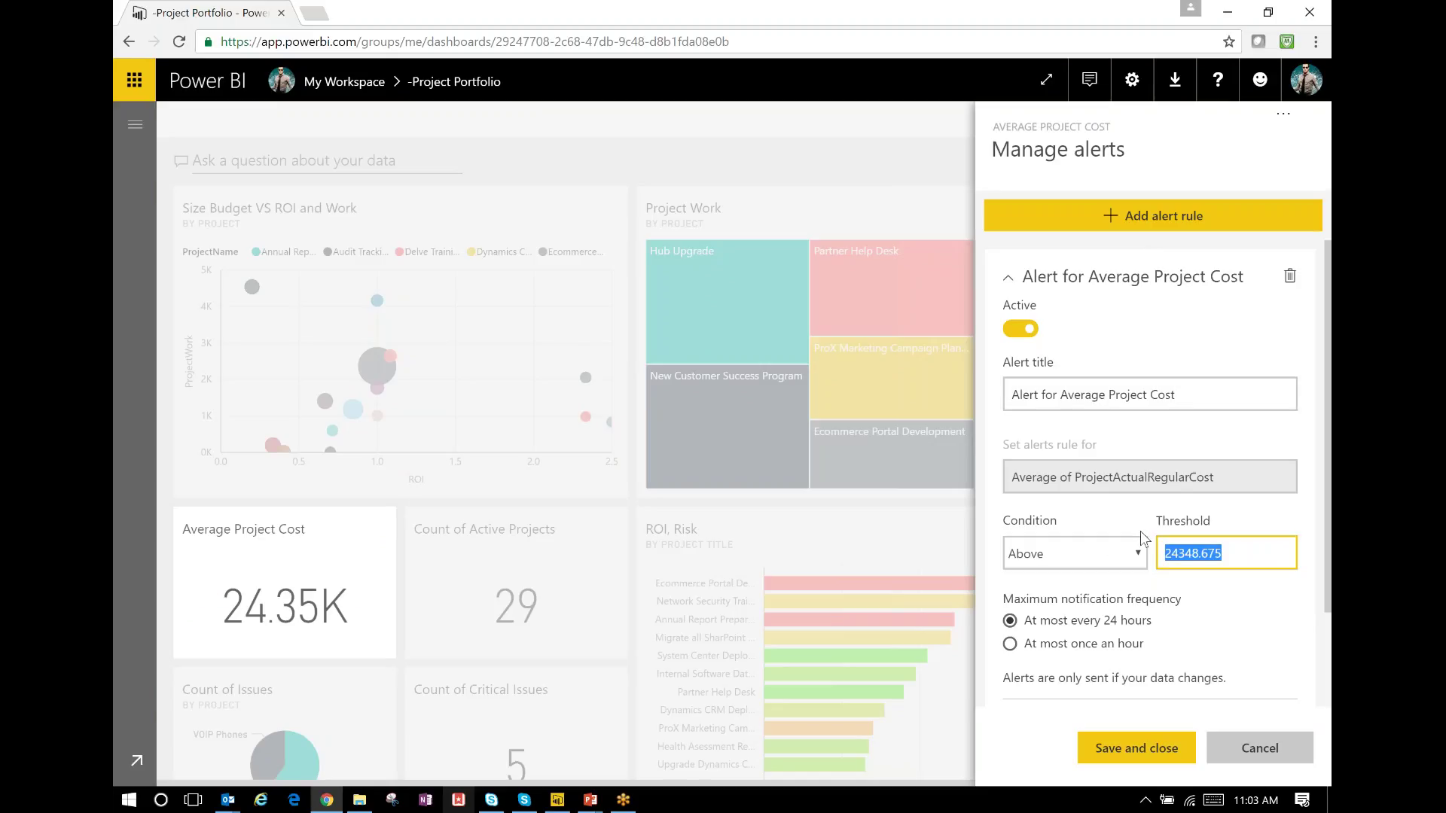
pyautogui.write('250000')
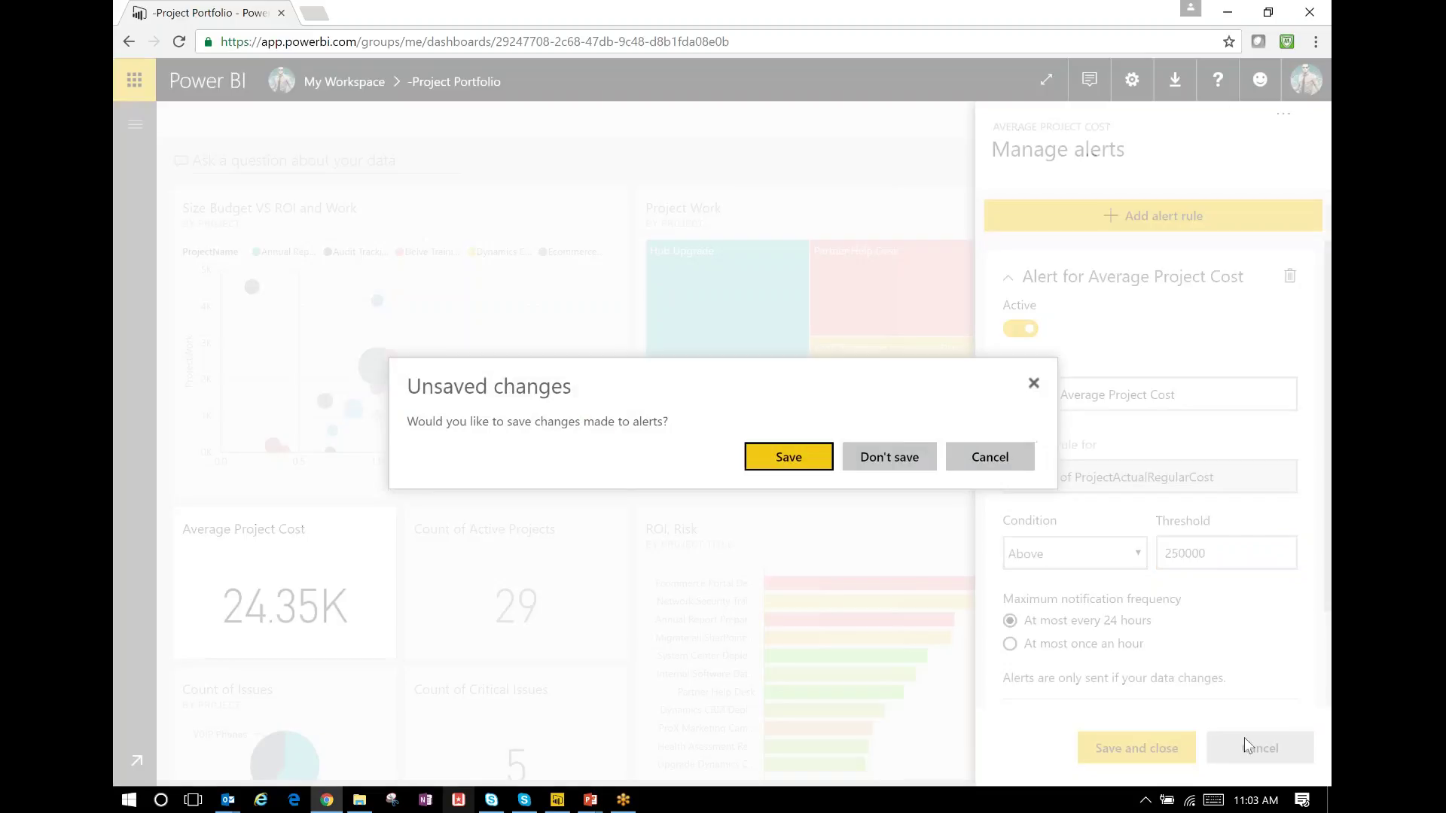
pyautogui.click(889, 455)
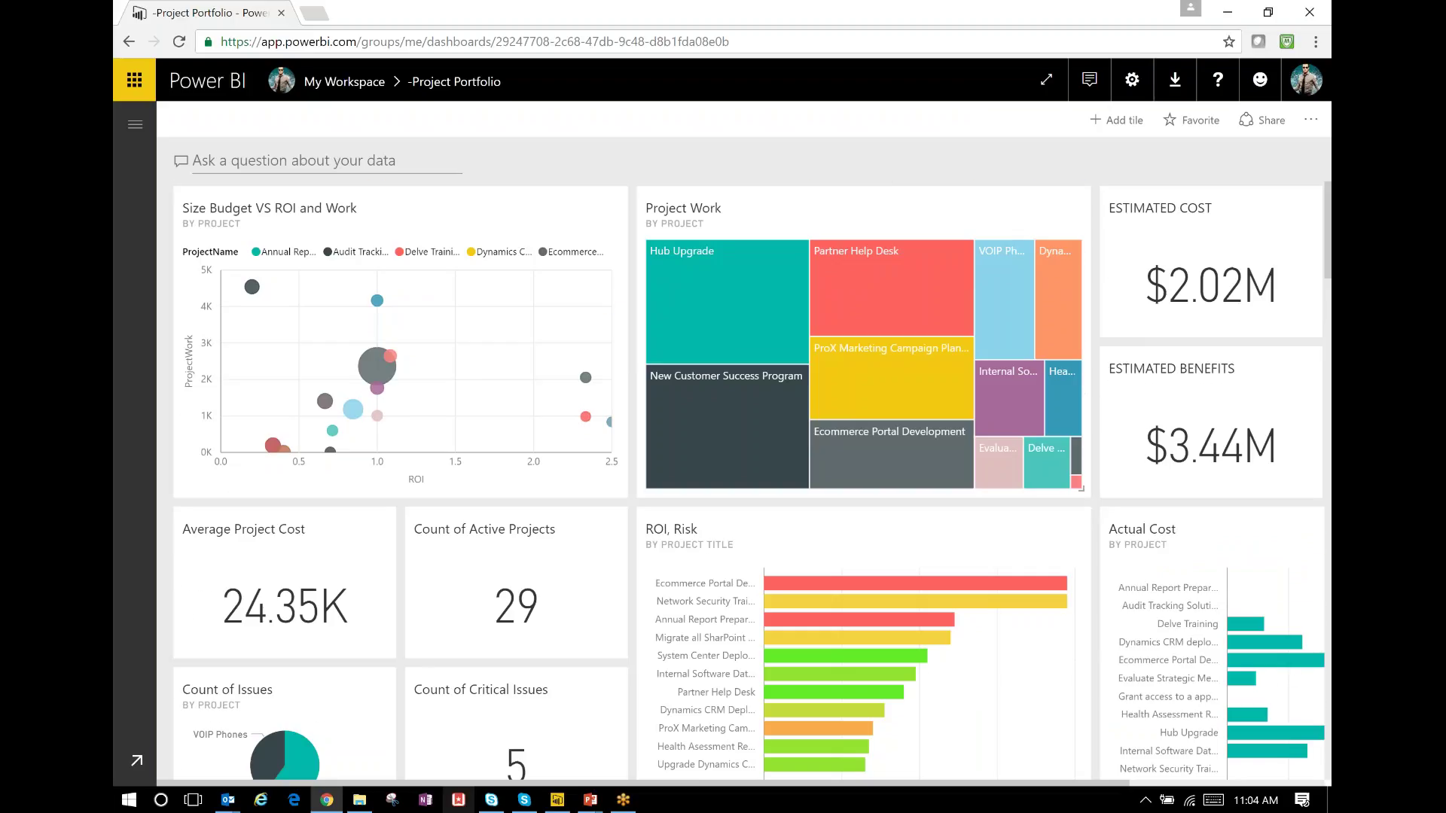
pyautogui.scroll(-5, 797, 309)
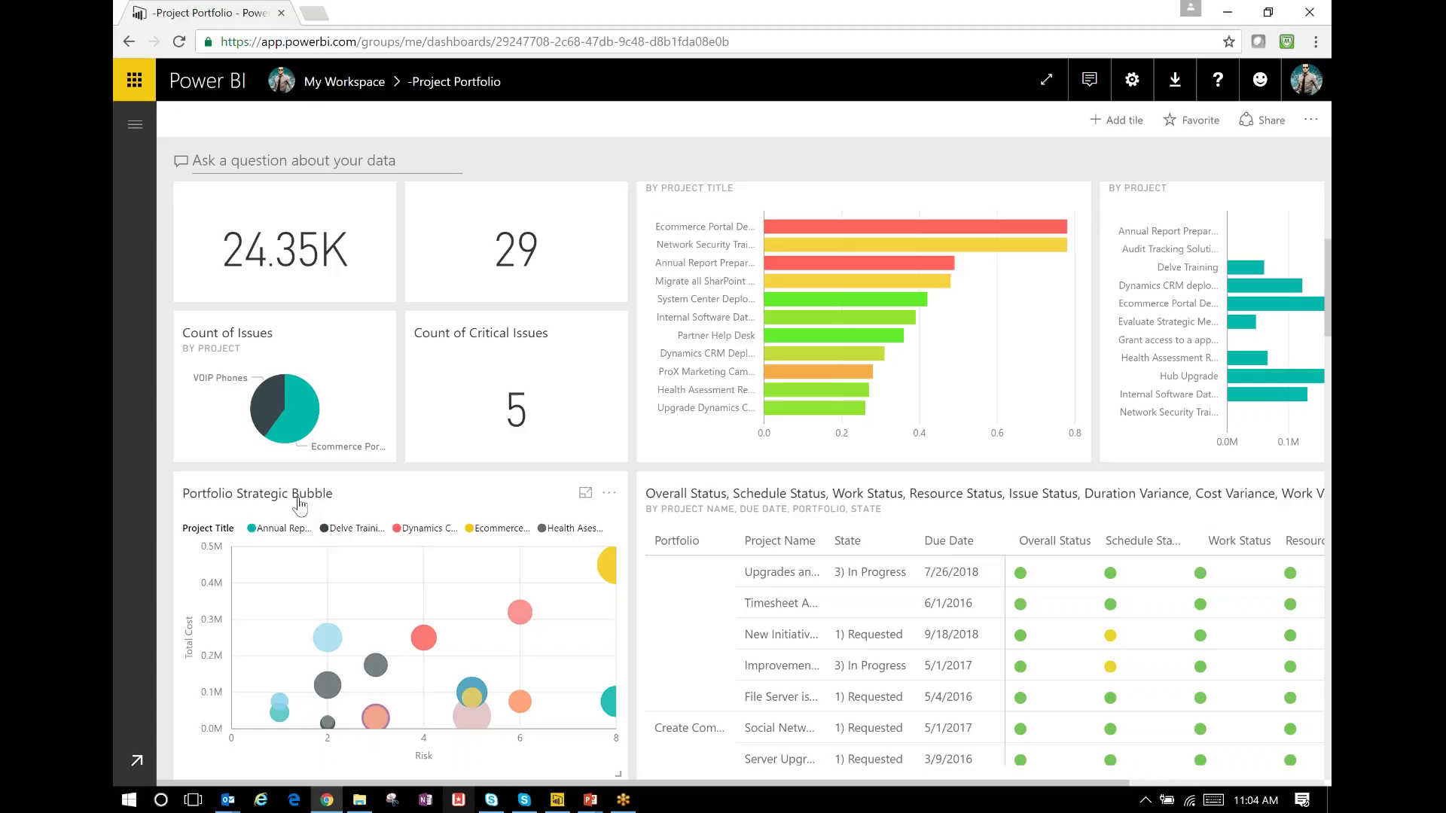
pyautogui.click(299, 503)
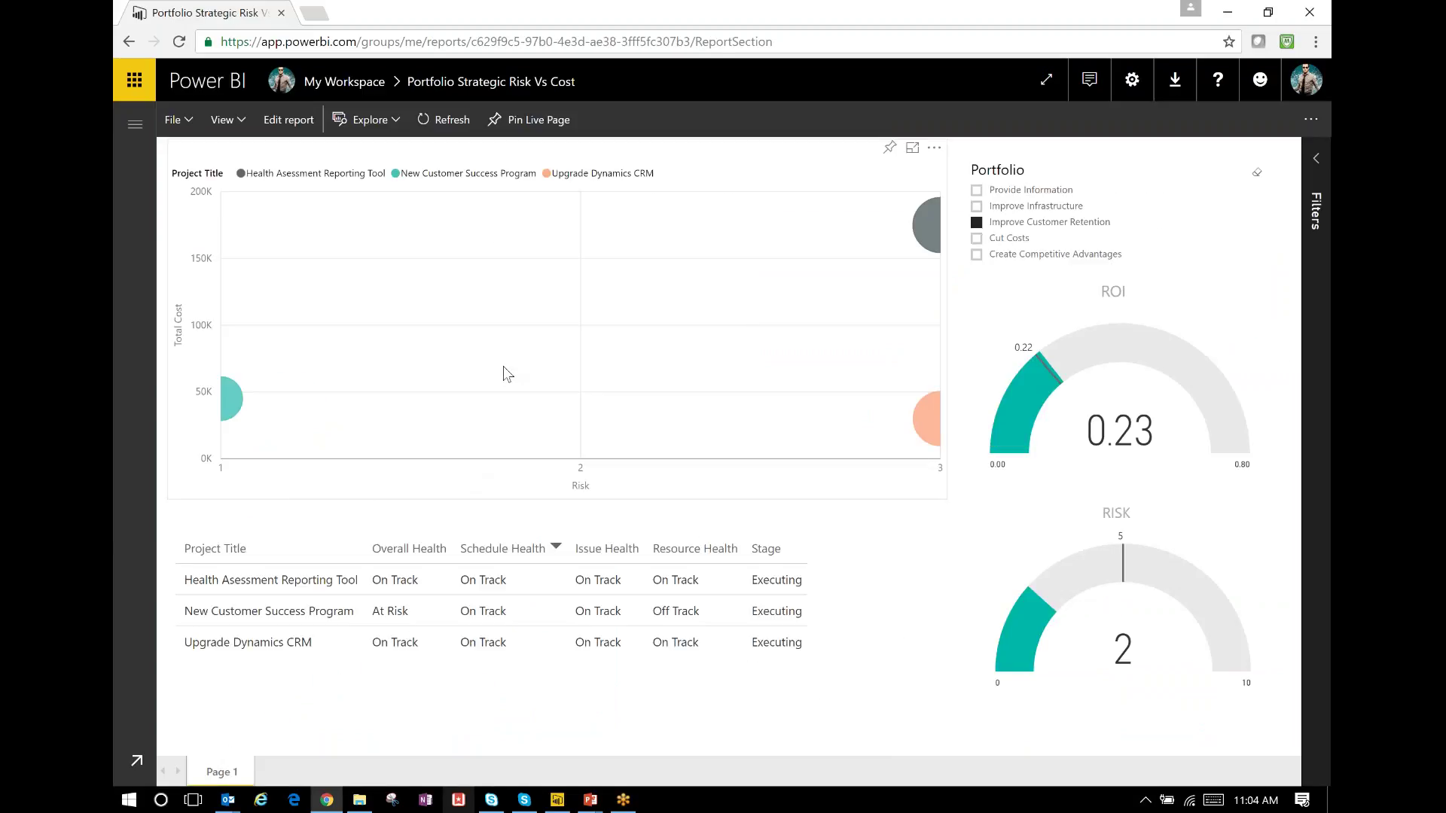
pyautogui.click(977, 207)
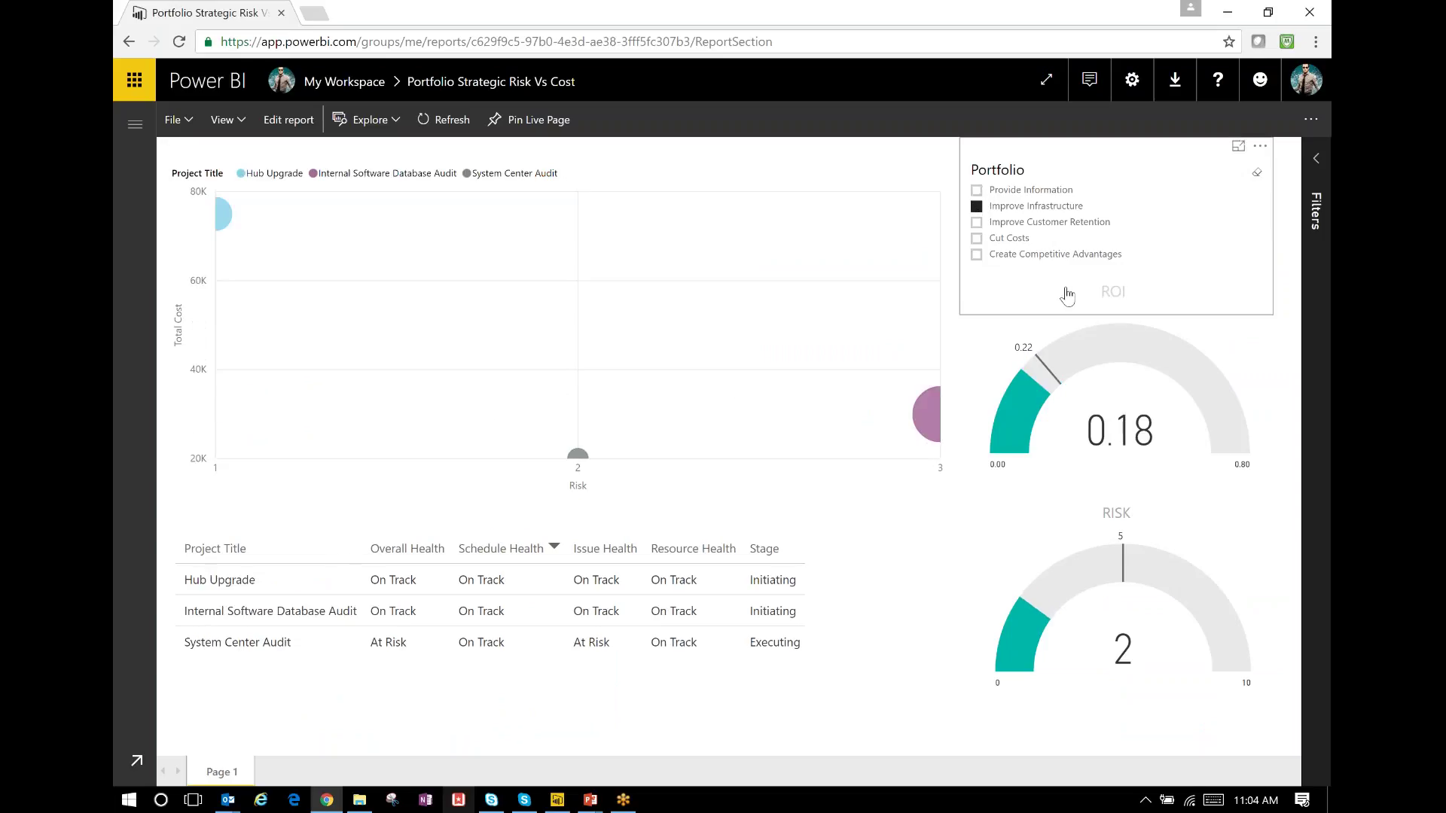
pyautogui.moveTo(1091, 363)
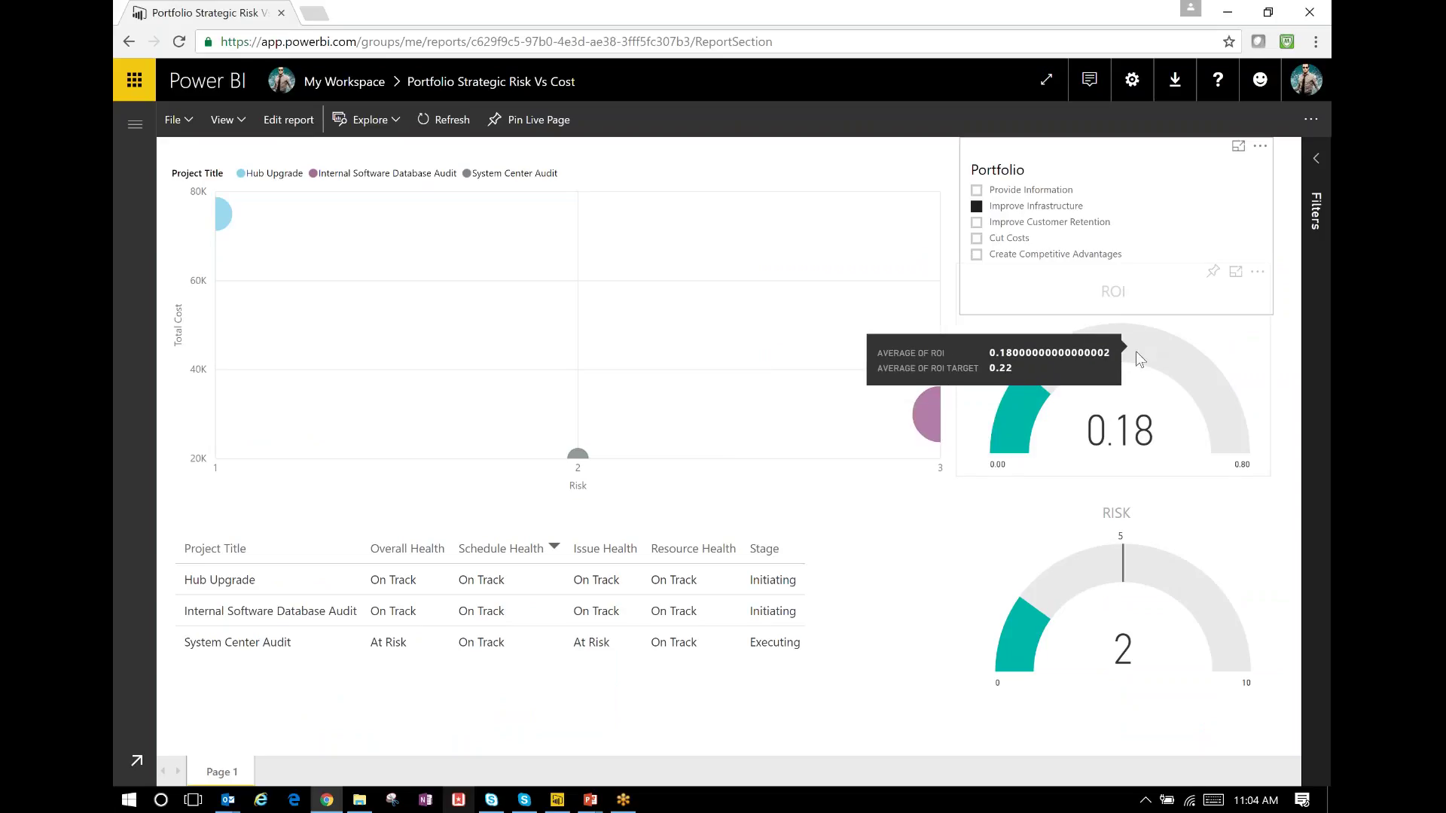
pyautogui.moveTo(1123, 568)
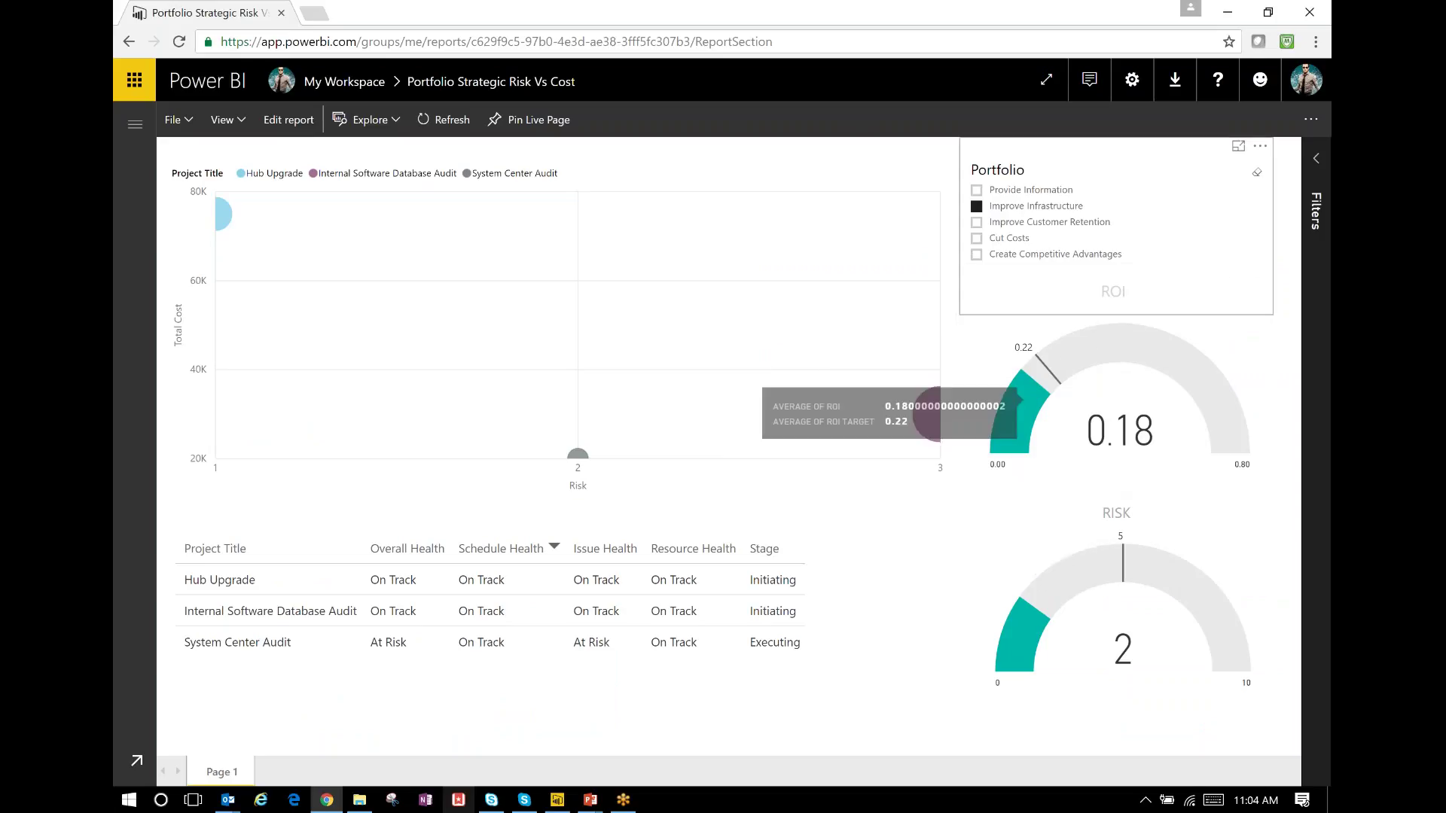
pyautogui.click(977, 190)
pyautogui.click(976, 222)
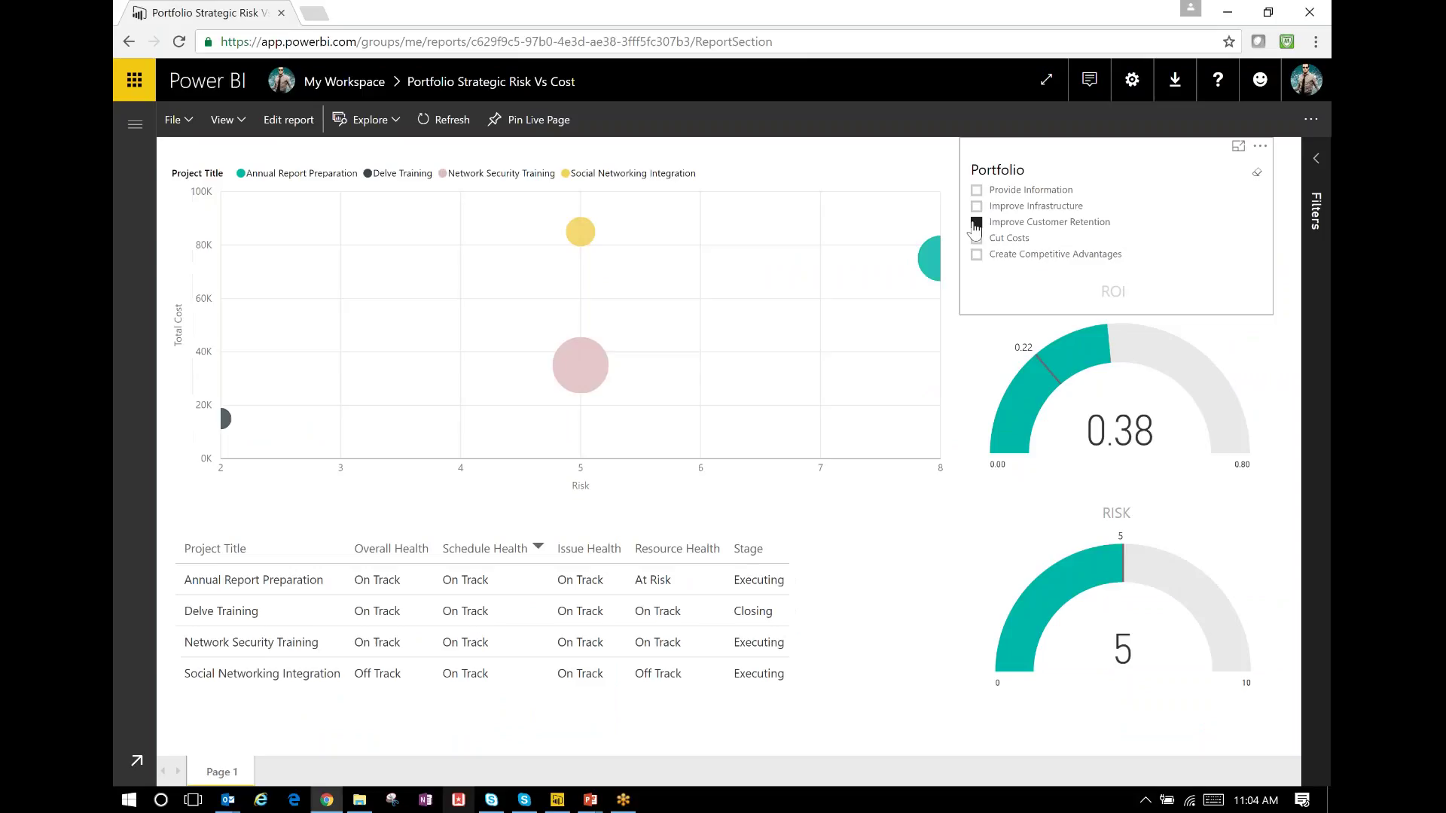
pyautogui.click(977, 238)
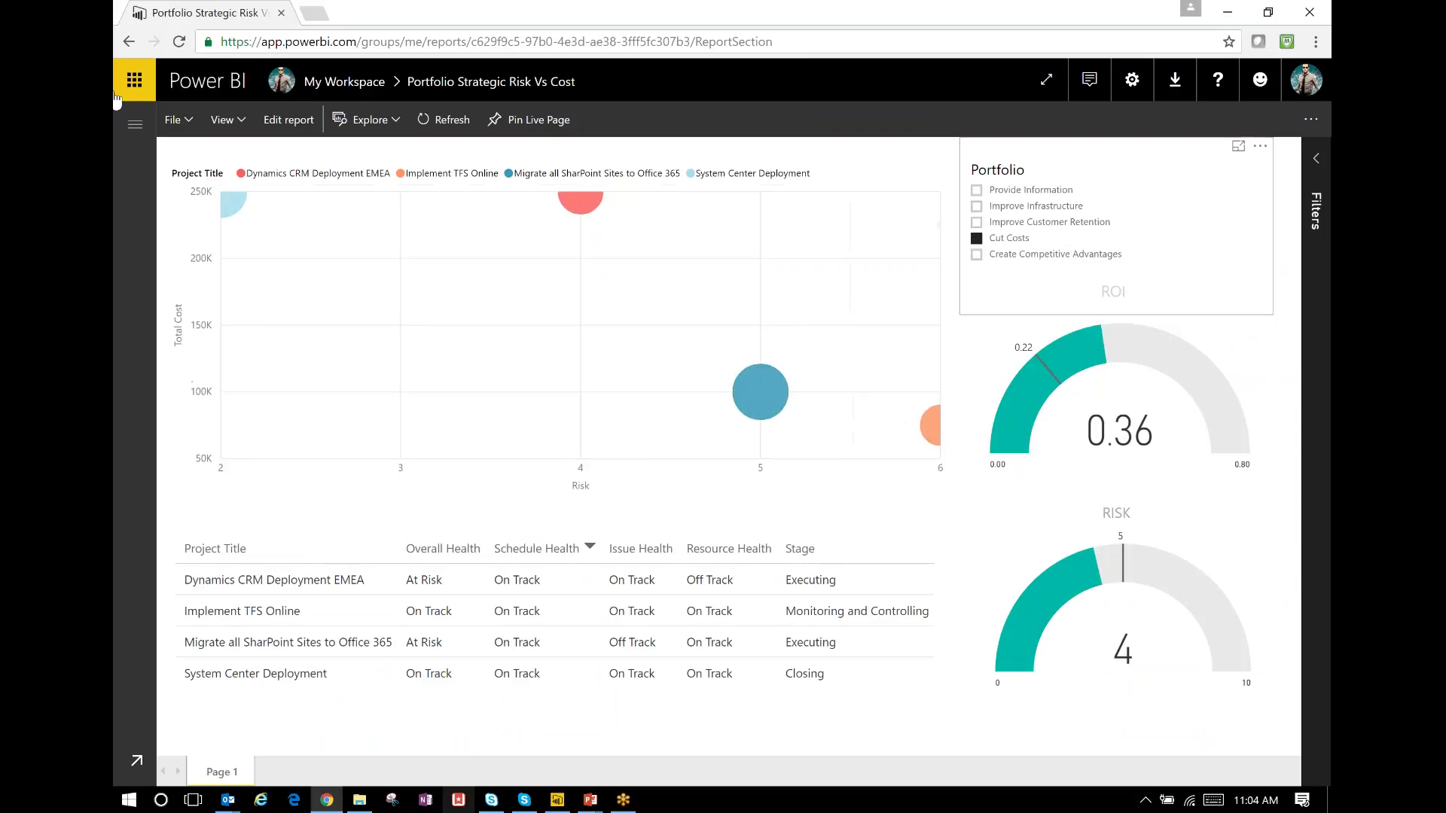
pyautogui.click(129, 43)
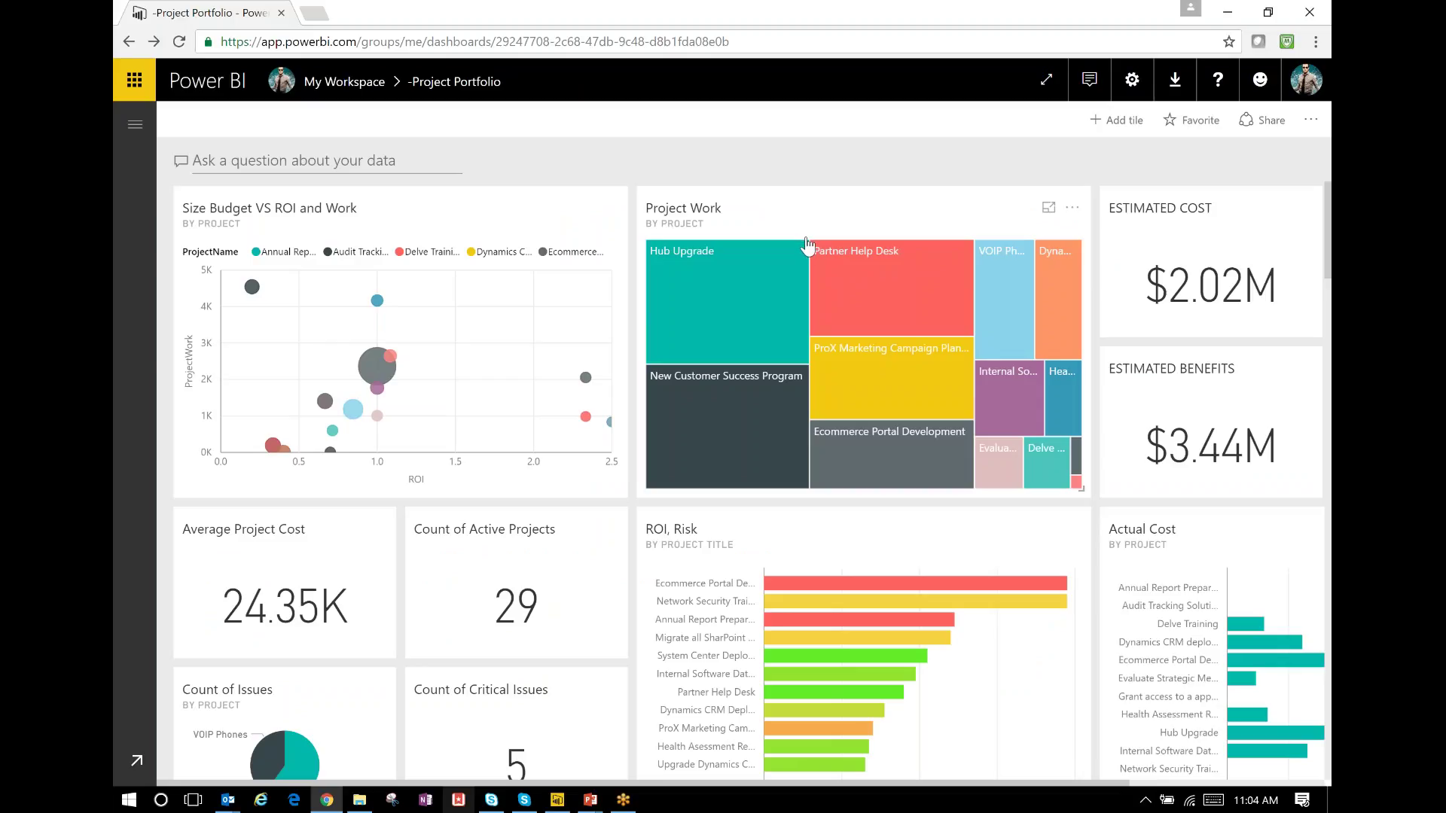
# Scroll down the dashboard and open the Project Requests report from the Requests by Type tile.
pyautogui.scroll(-3, 802, 247)
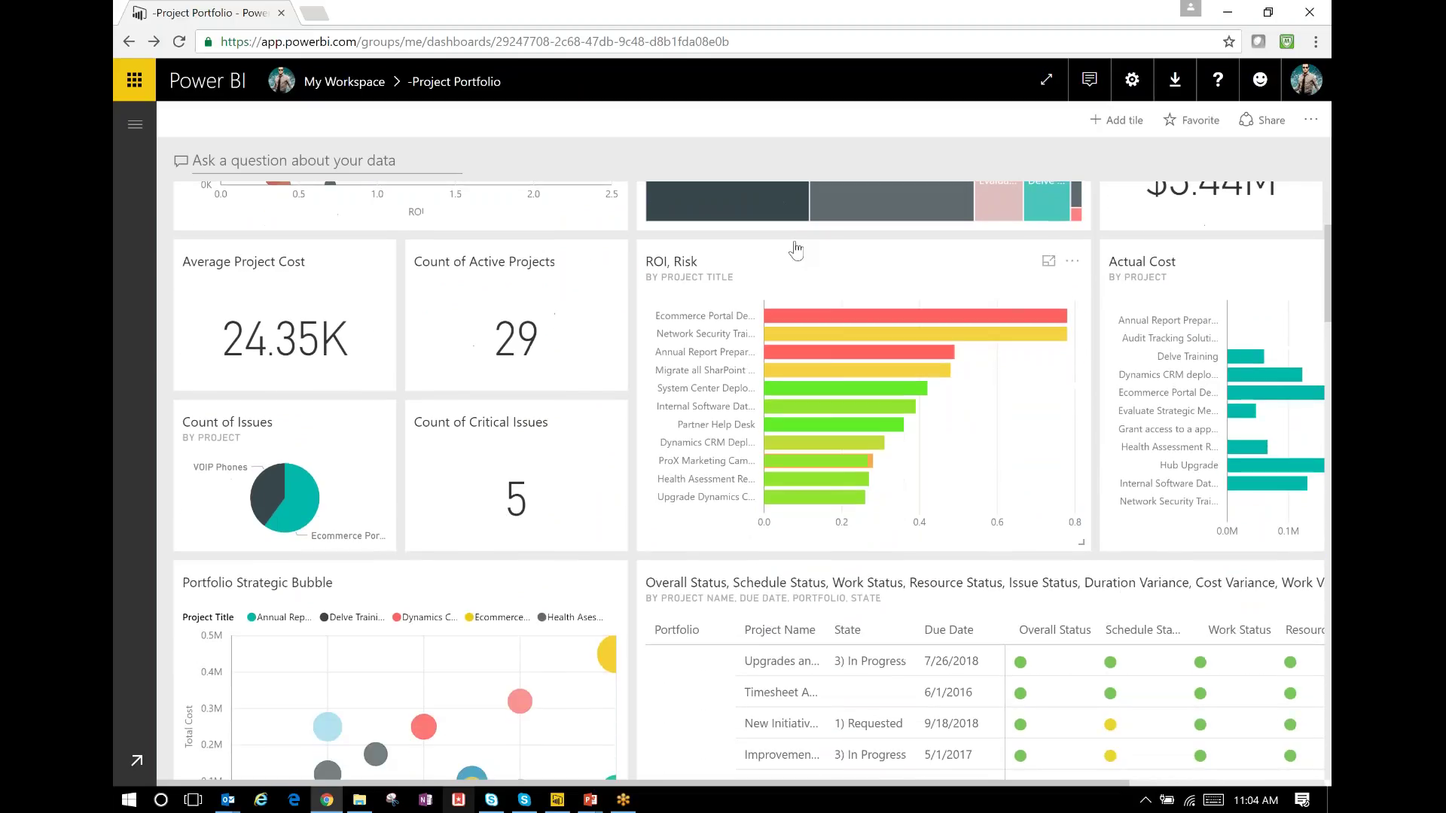
pyautogui.scroll(-3, 796, 249)
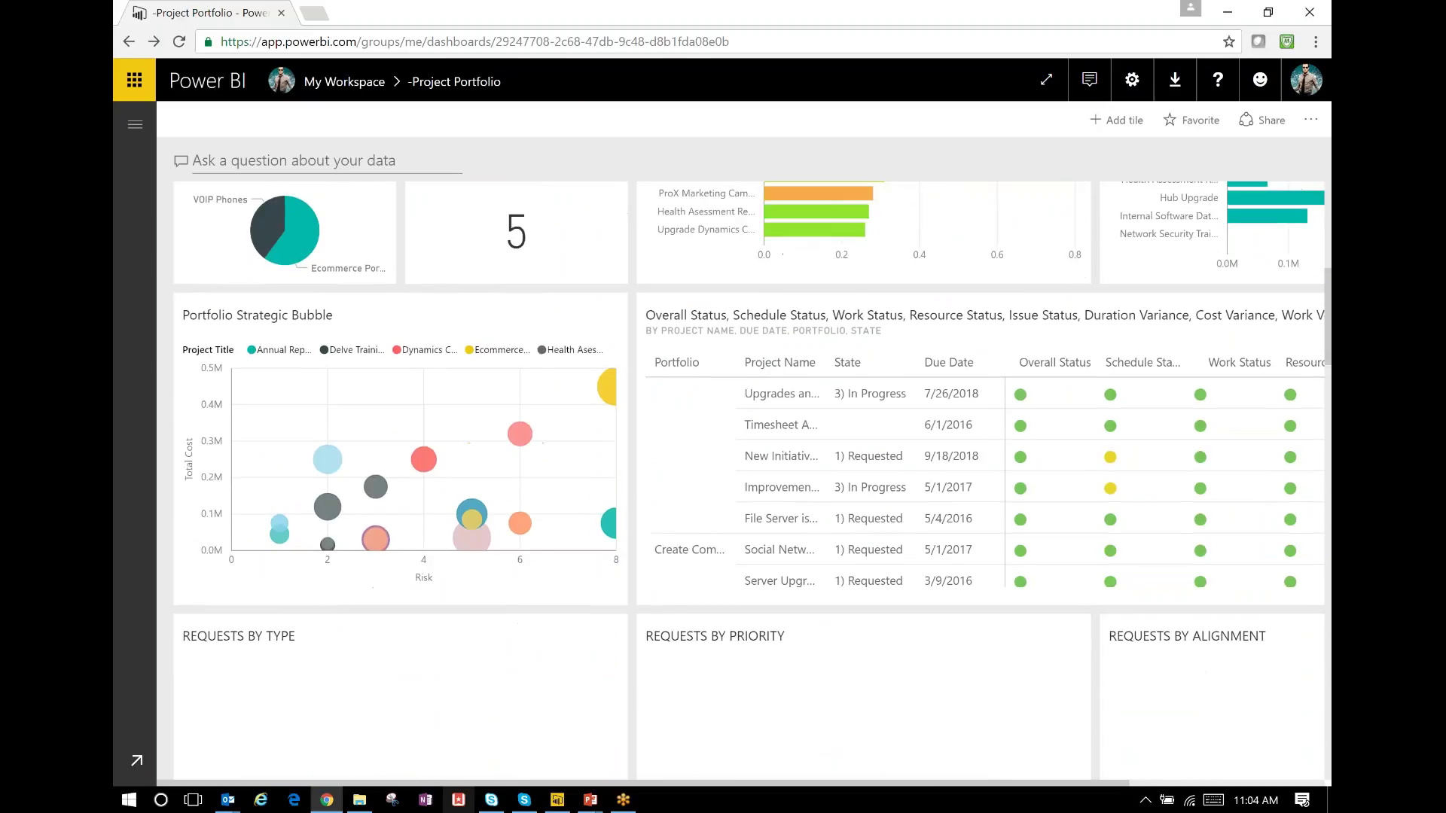
pyautogui.scroll(-1, 781, 391)
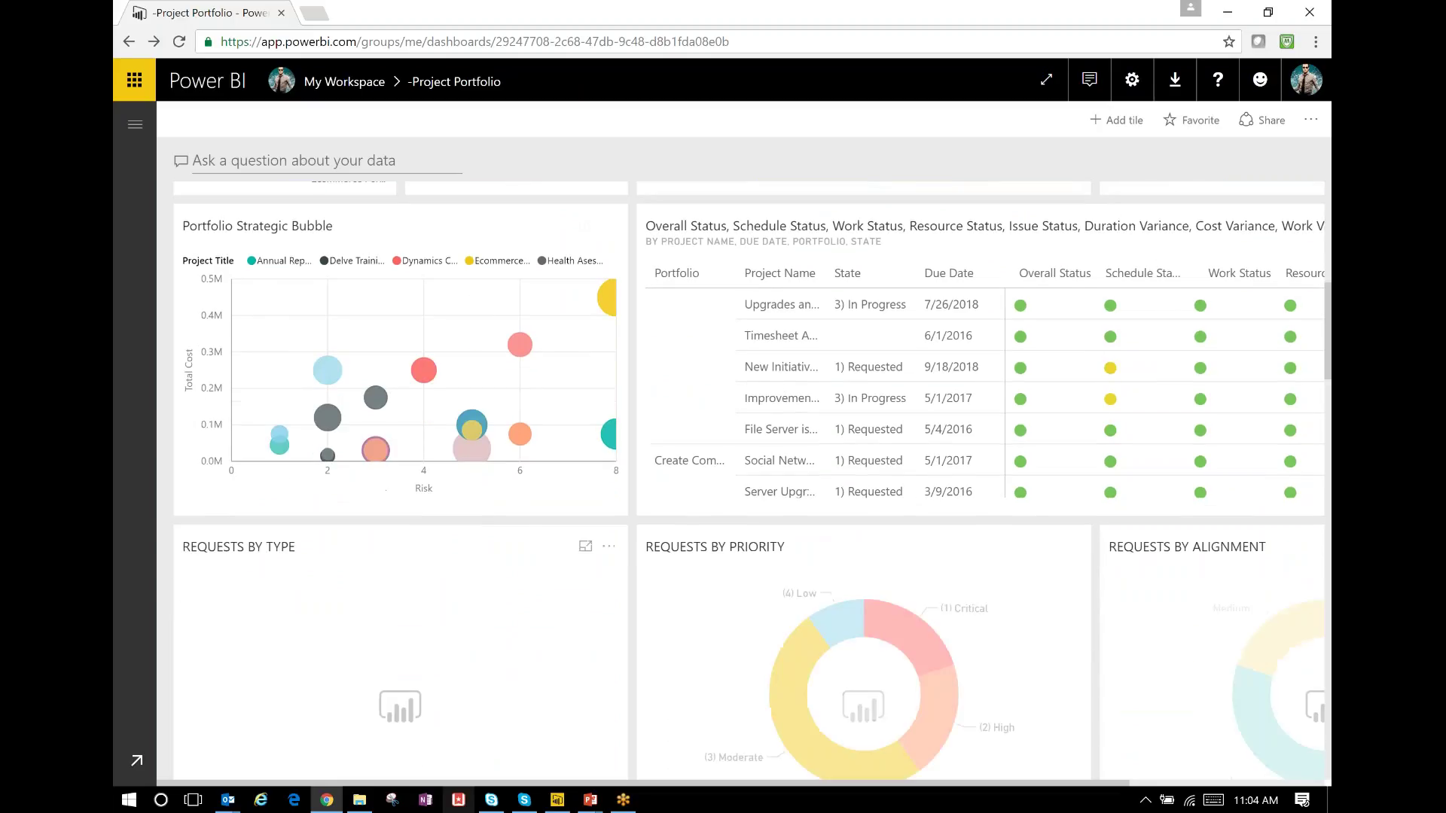
pyautogui.click(436, 546)
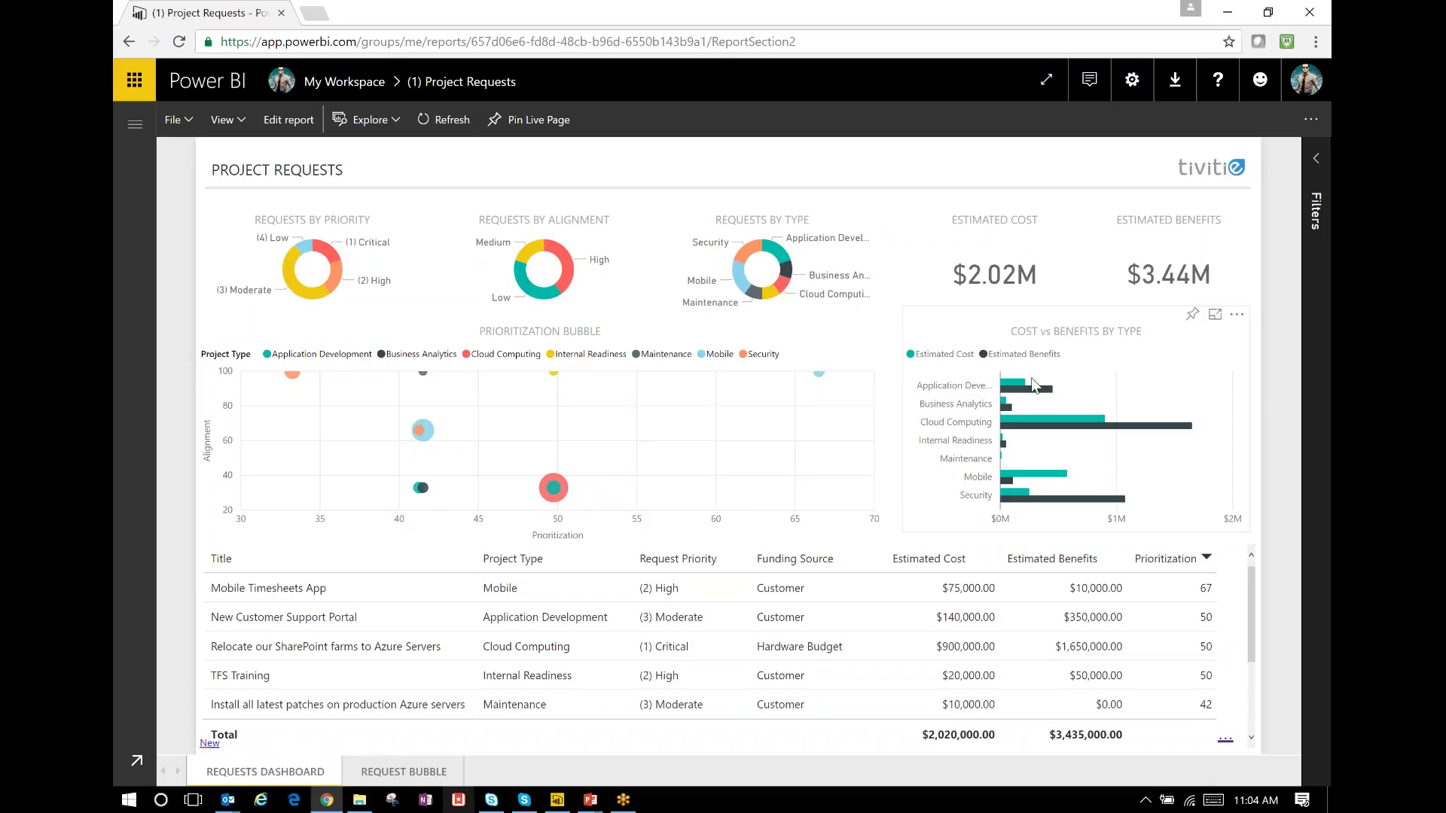
# In the Filters pane, try Maintenance, Internal Readiness and Business Analytics Project Types, then restore Select All.
pyautogui.moveTo(1039, 392)
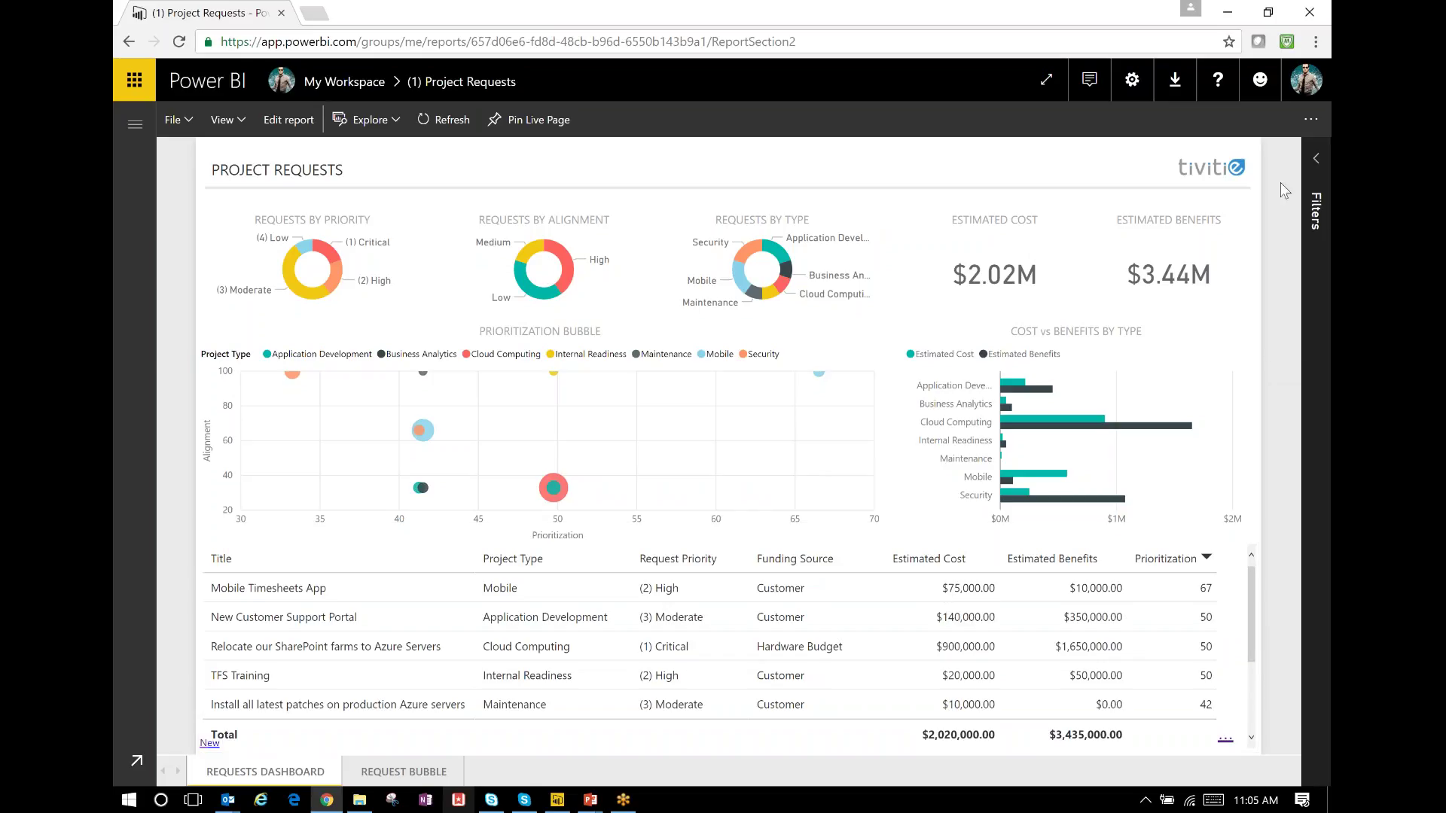
pyautogui.click(1316, 164)
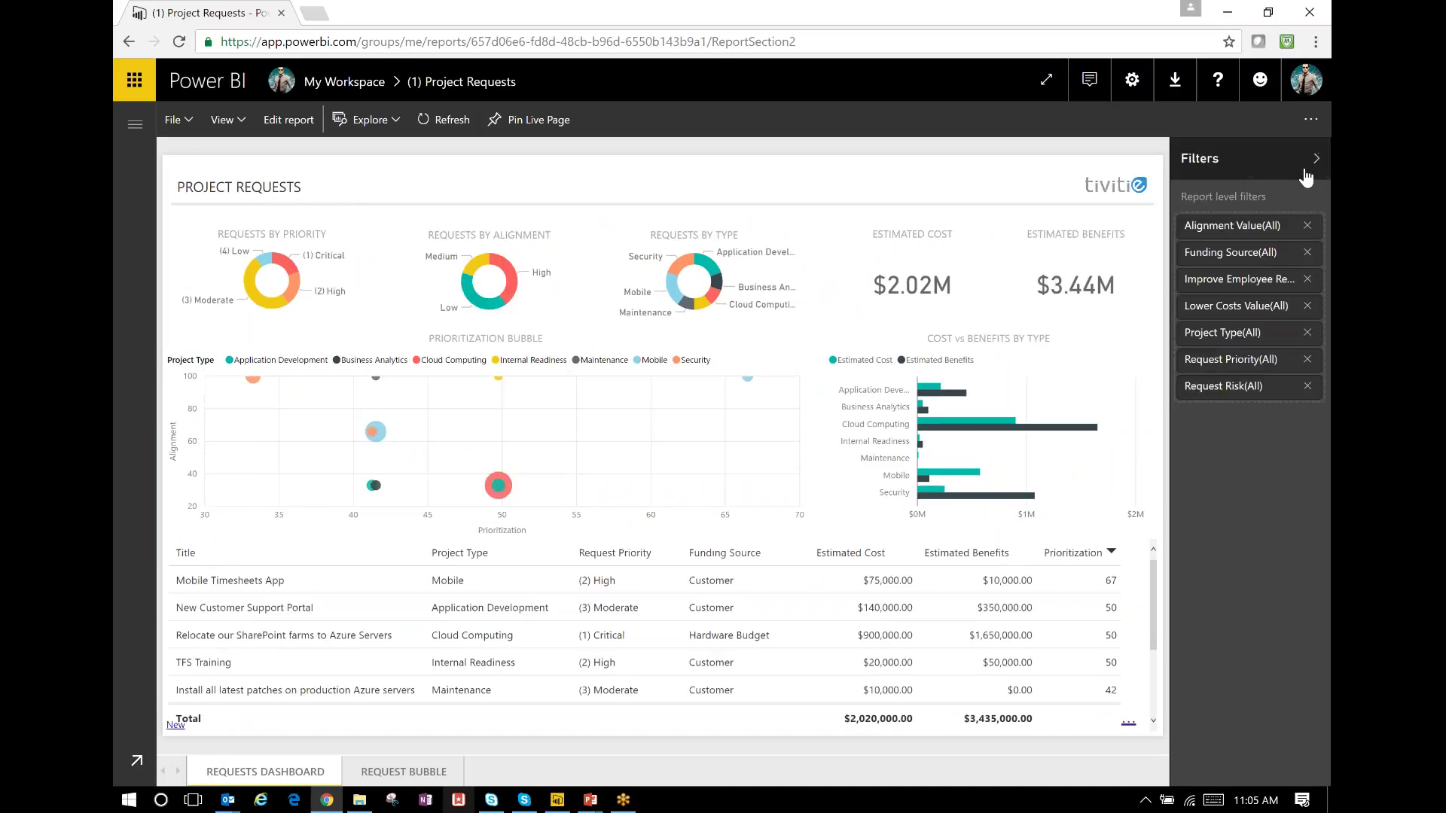
pyautogui.click(1289, 333)
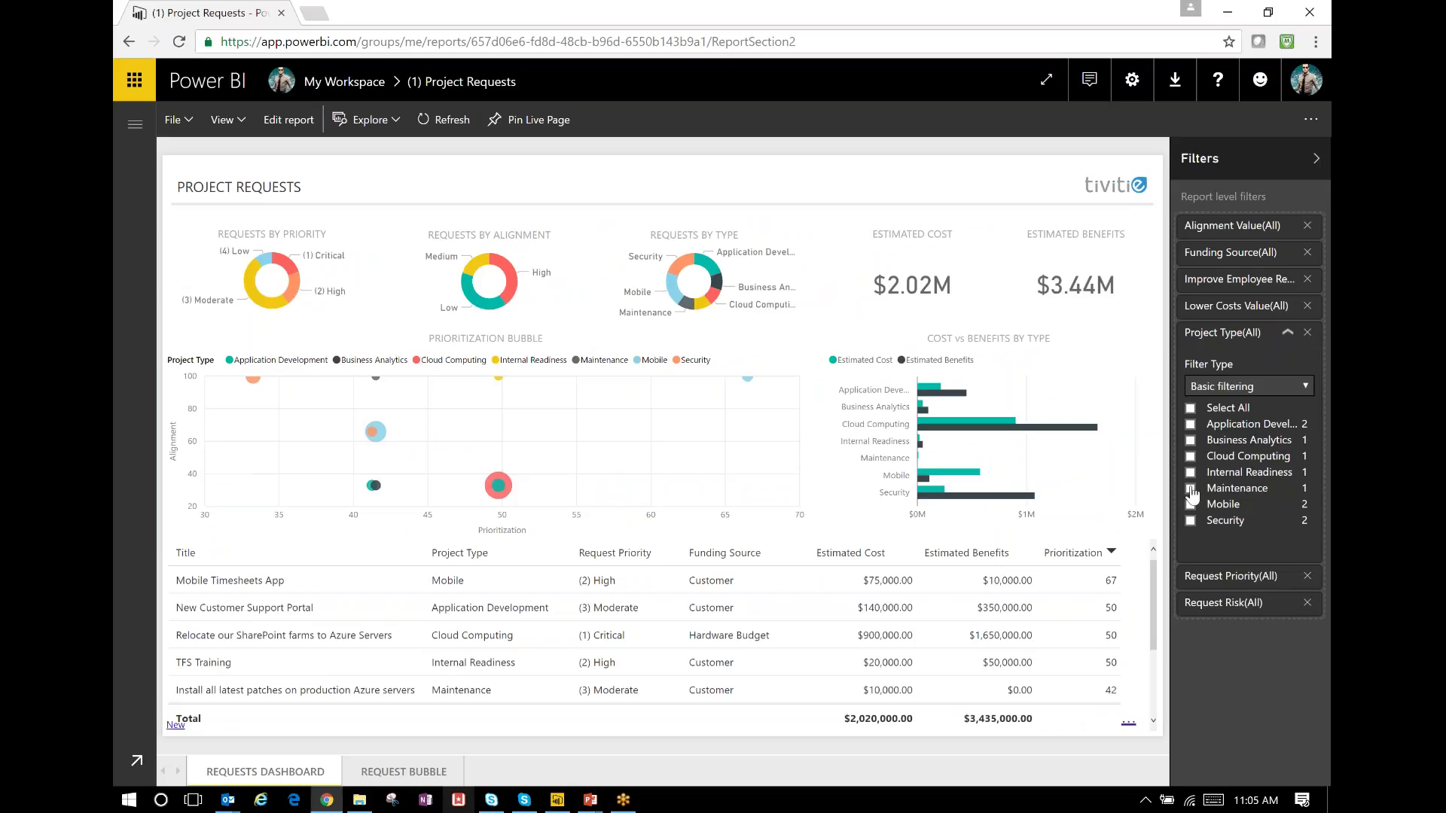
pyautogui.click(1190, 489)
pyautogui.click(1191, 472)
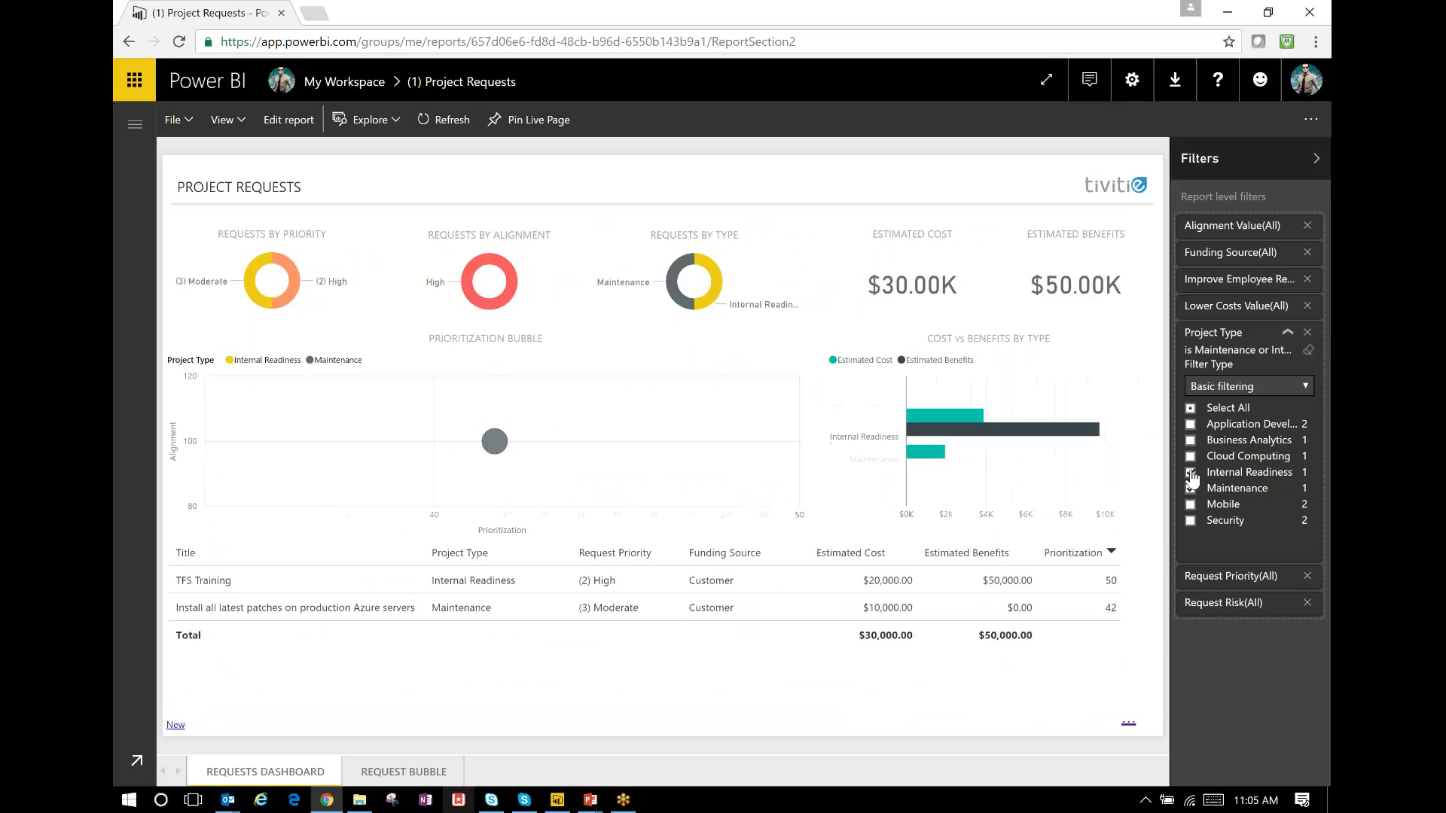
pyautogui.click(1190, 441)
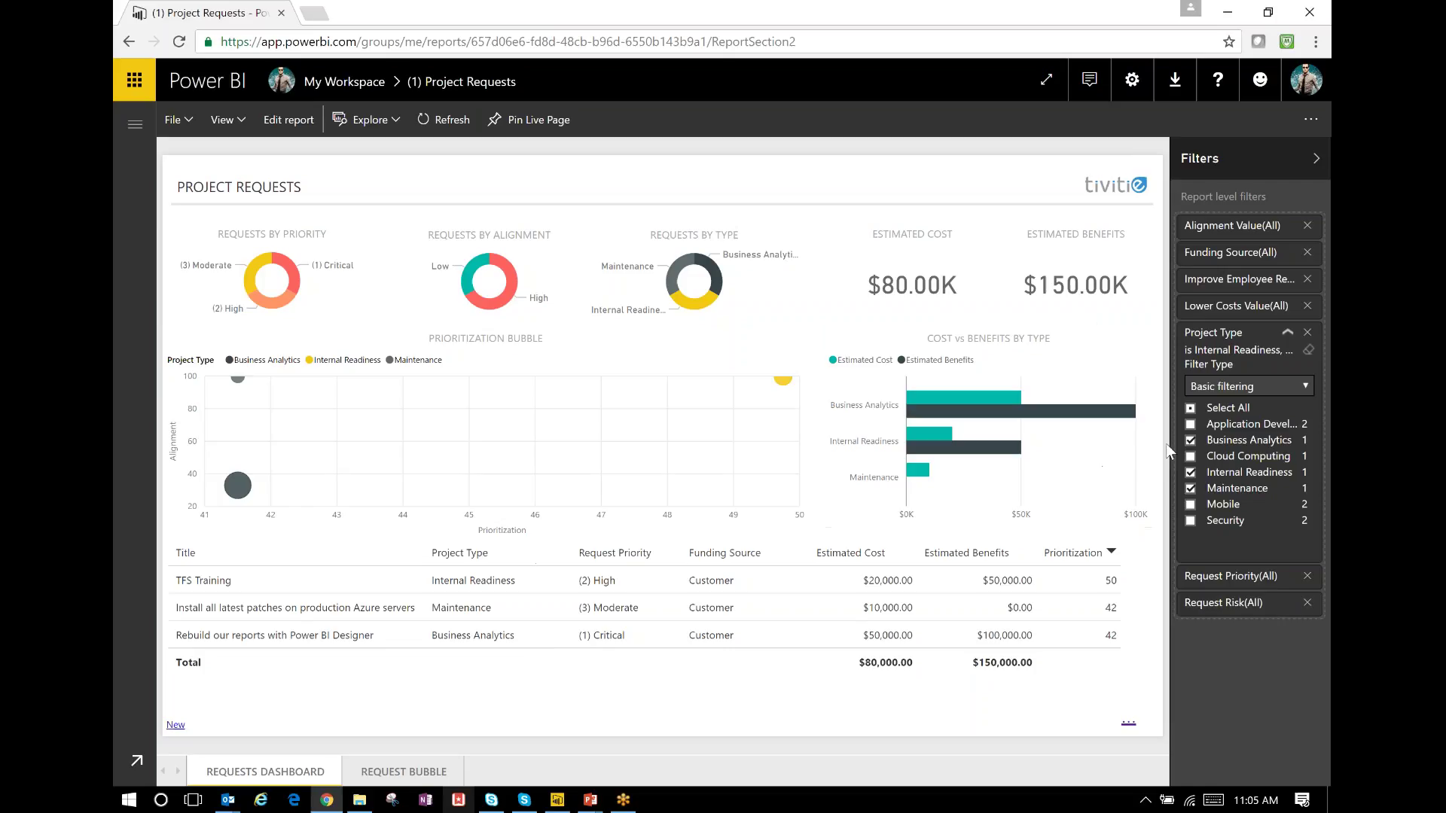
pyautogui.click(1191, 441)
pyautogui.click(1190, 408)
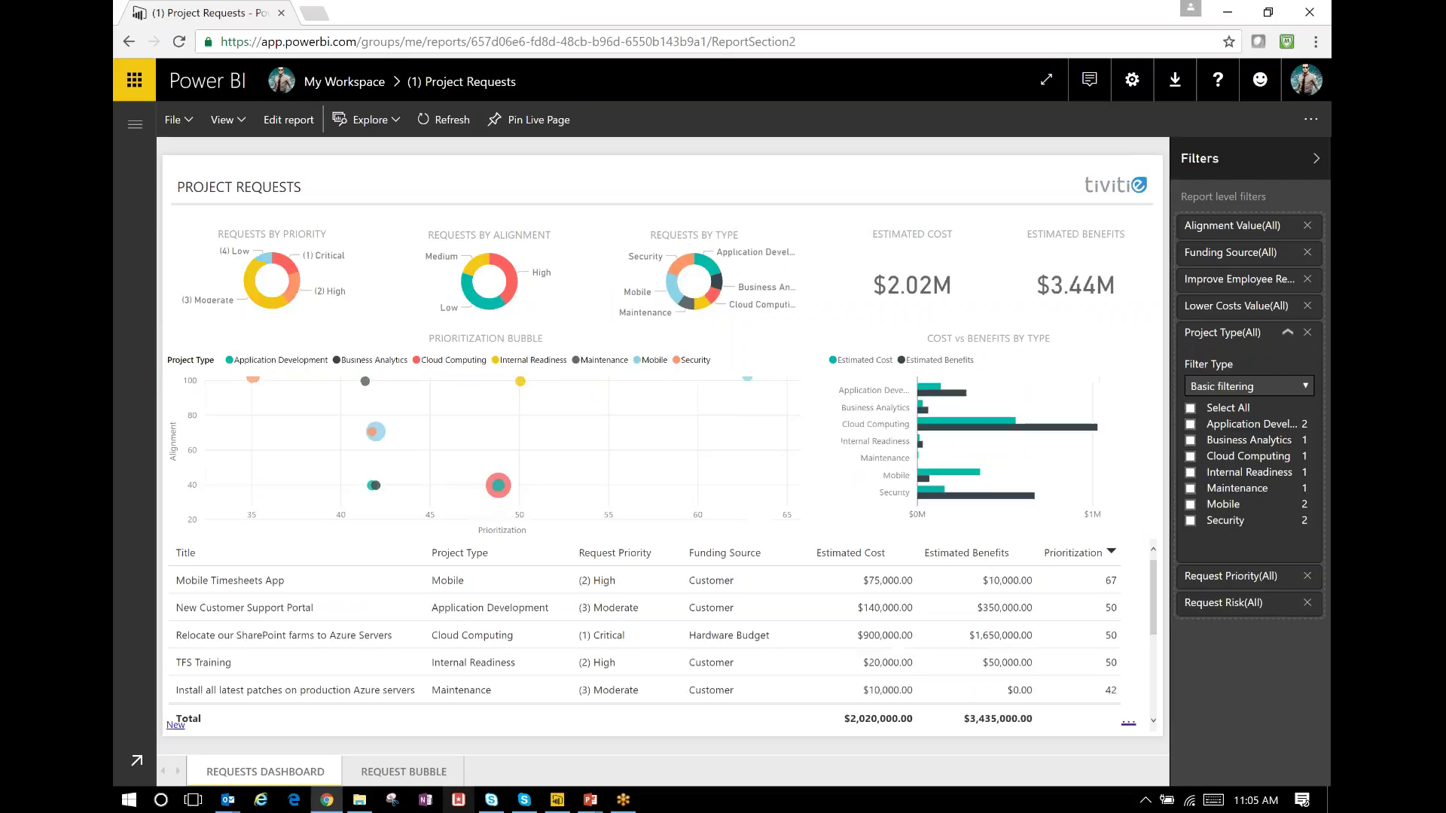
pyautogui.click(1287, 332)
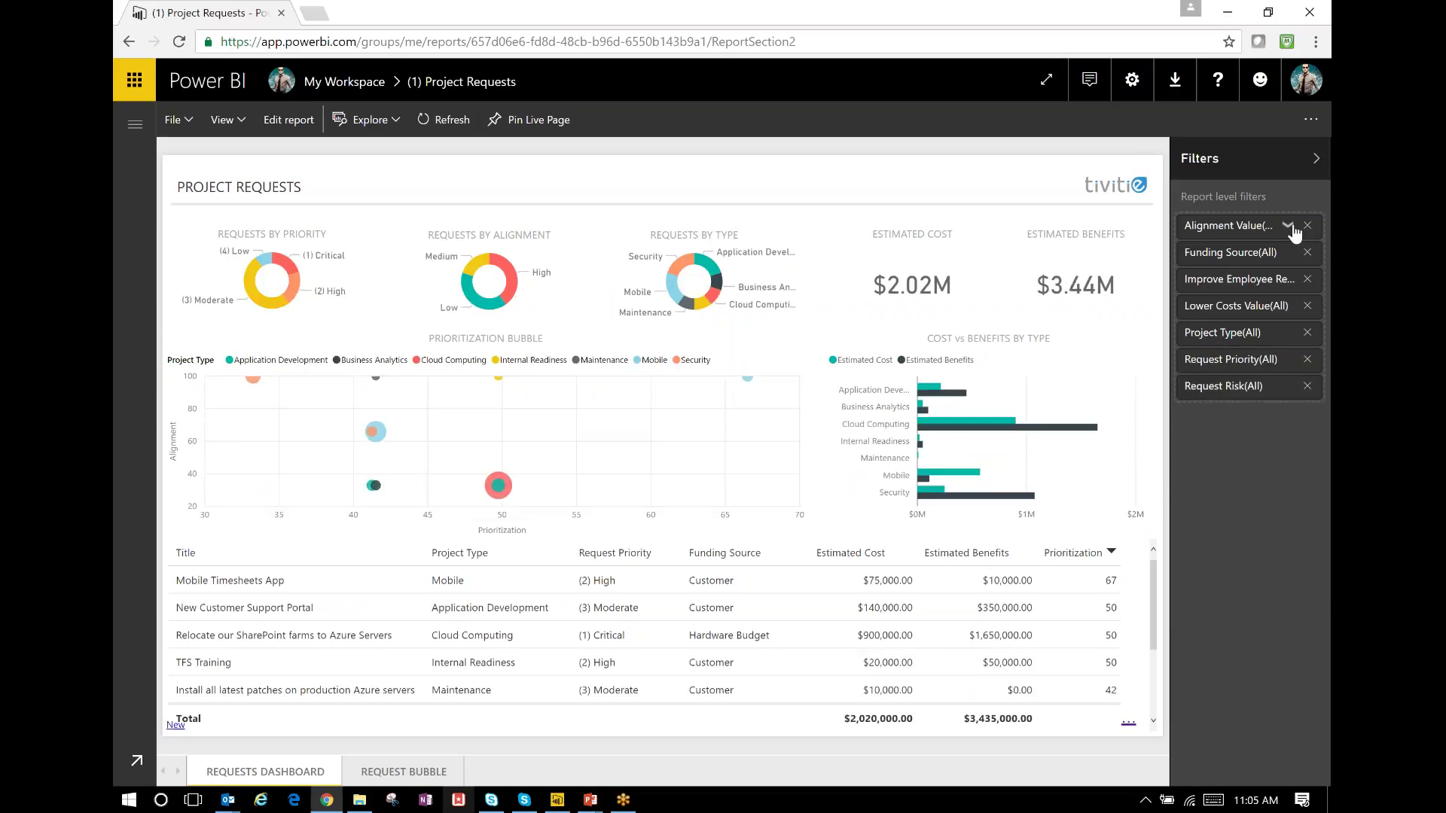
# Filter Alignment Value to High and Medium requests.
pyautogui.click(1289, 227)
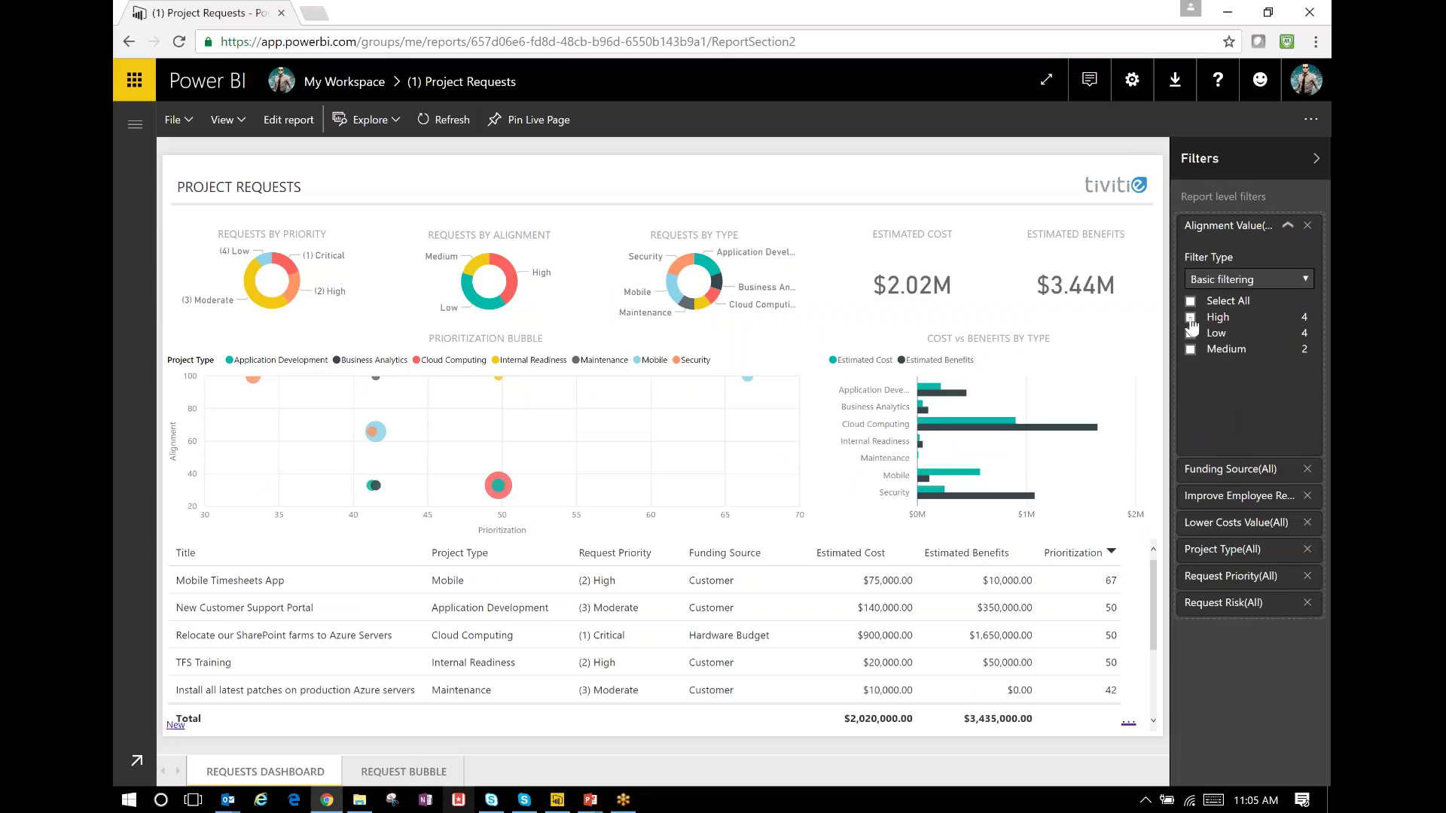
pyautogui.click(1190, 318)
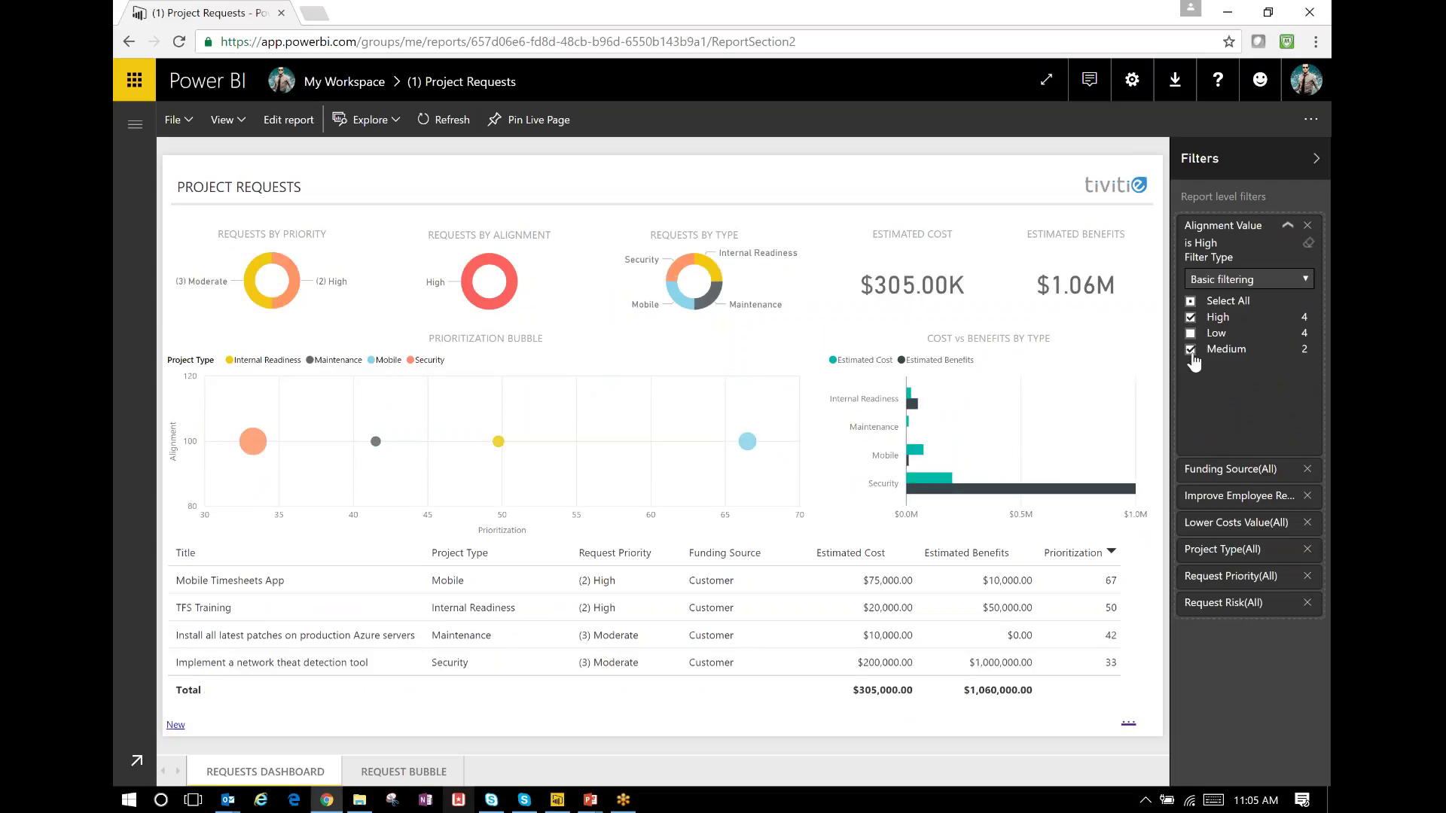
pyautogui.click(1192, 350)
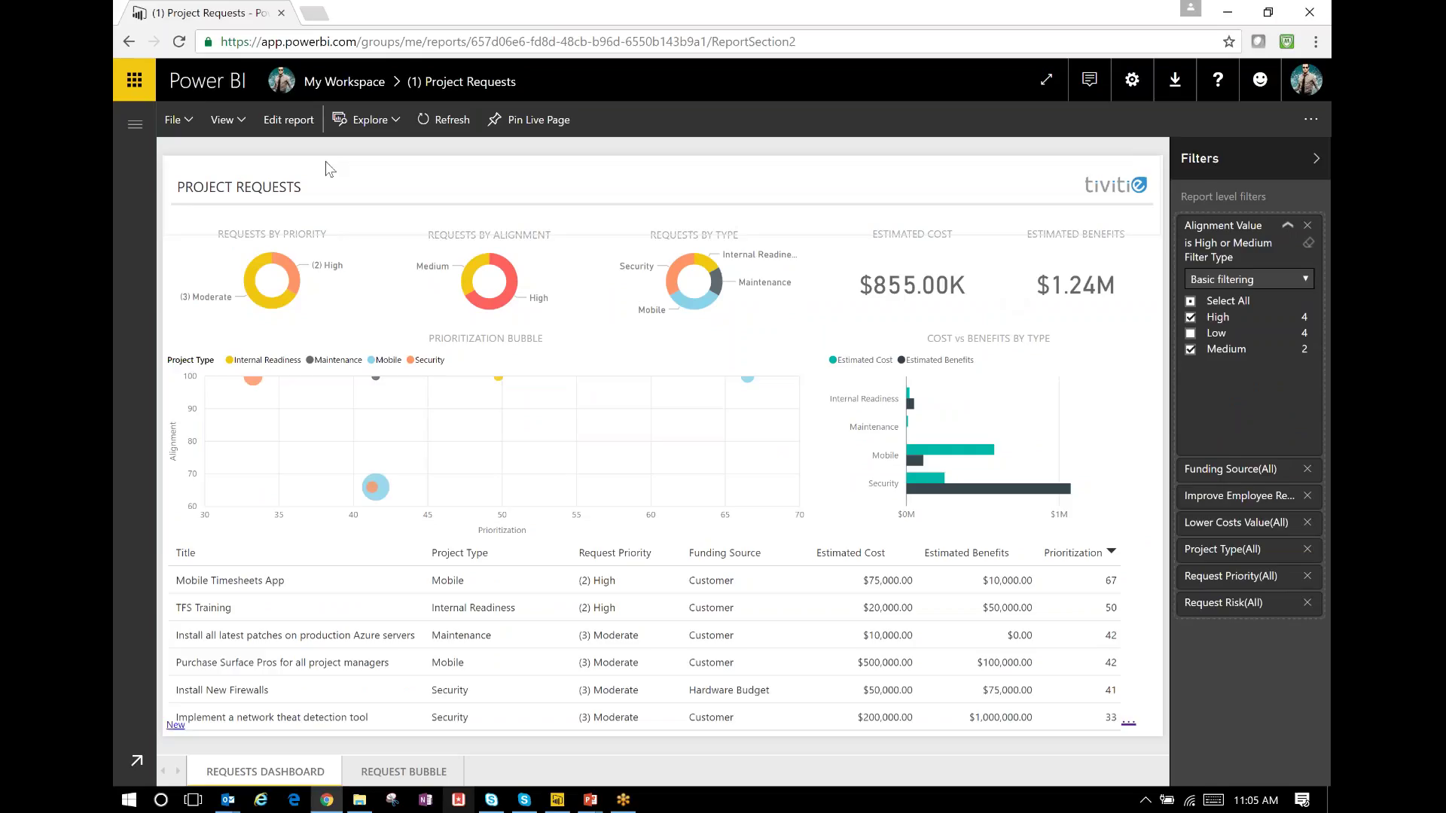
pyautogui.click(135, 128)
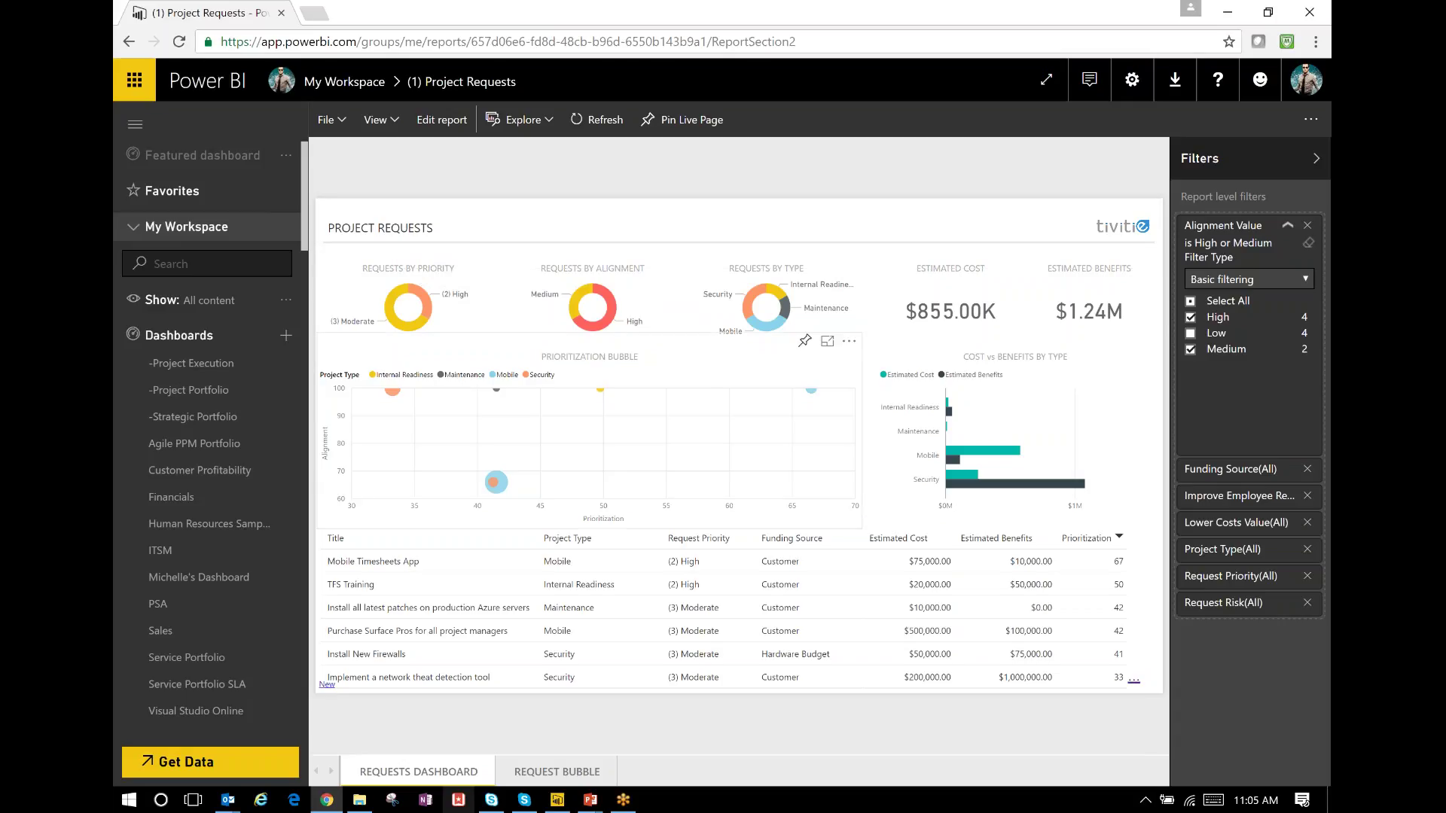
# Start pinning the Prioritization Bubble chart to -Project Portfolio, then cancel the pin.
pyautogui.click(804, 341)
pyautogui.click(800, 455)
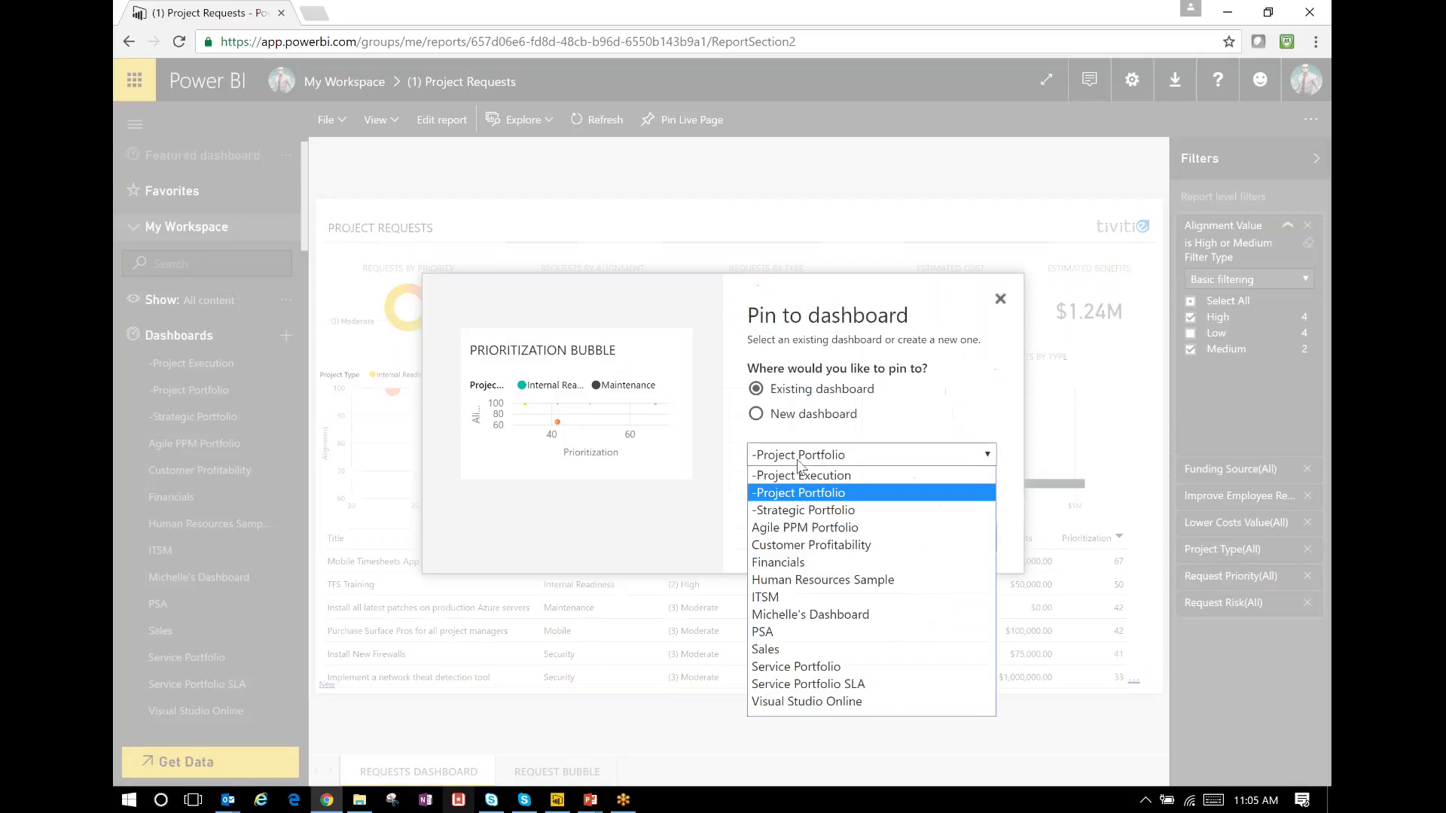
pyautogui.click(1003, 308)
pyautogui.click(1000, 300)
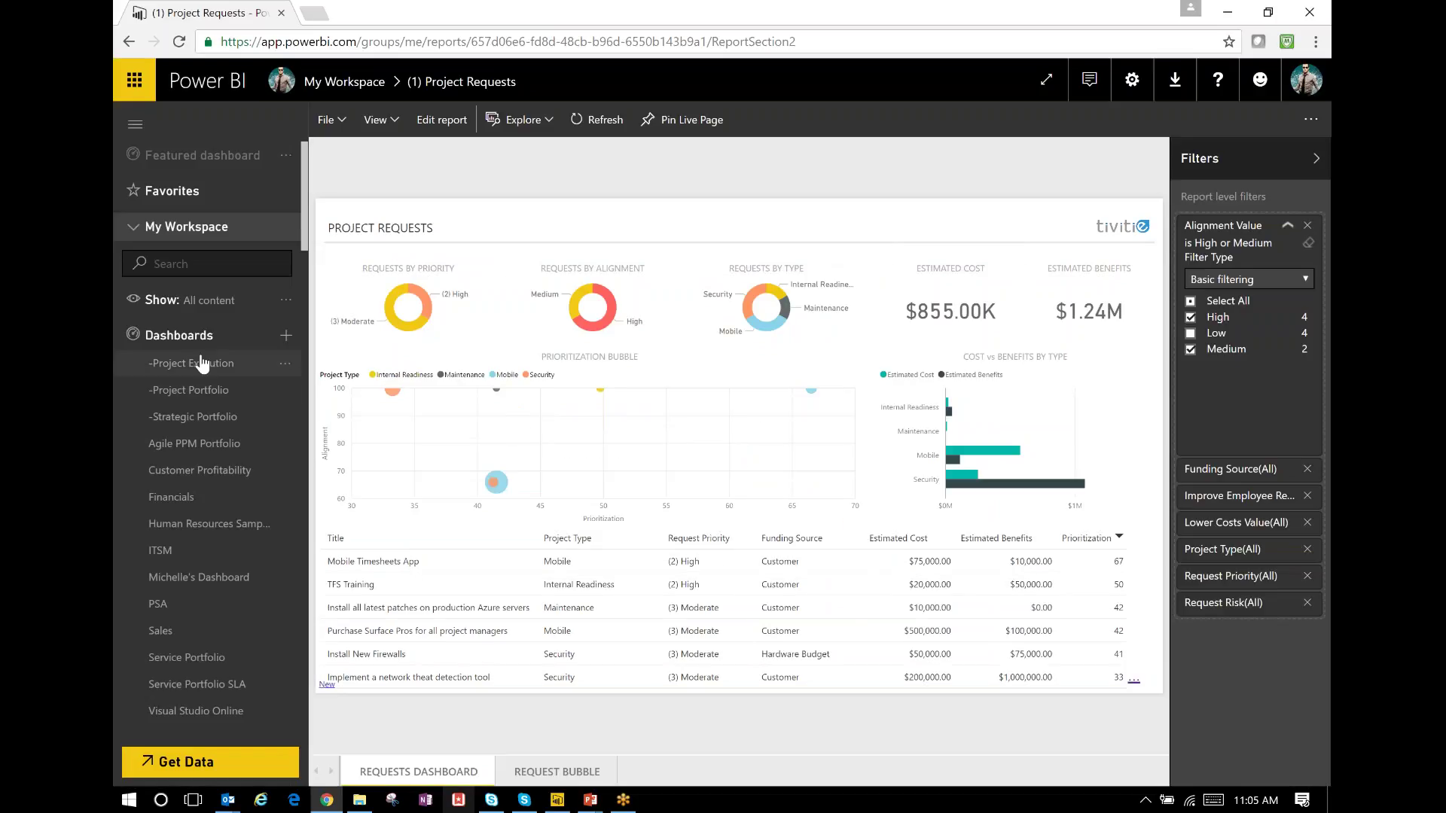
# Open the Project Portfolio Status report from the nav pane and show its Summary page.
pyautogui.scroll(-4, 207, 407)
pyautogui.scroll(-2, 201, 410)
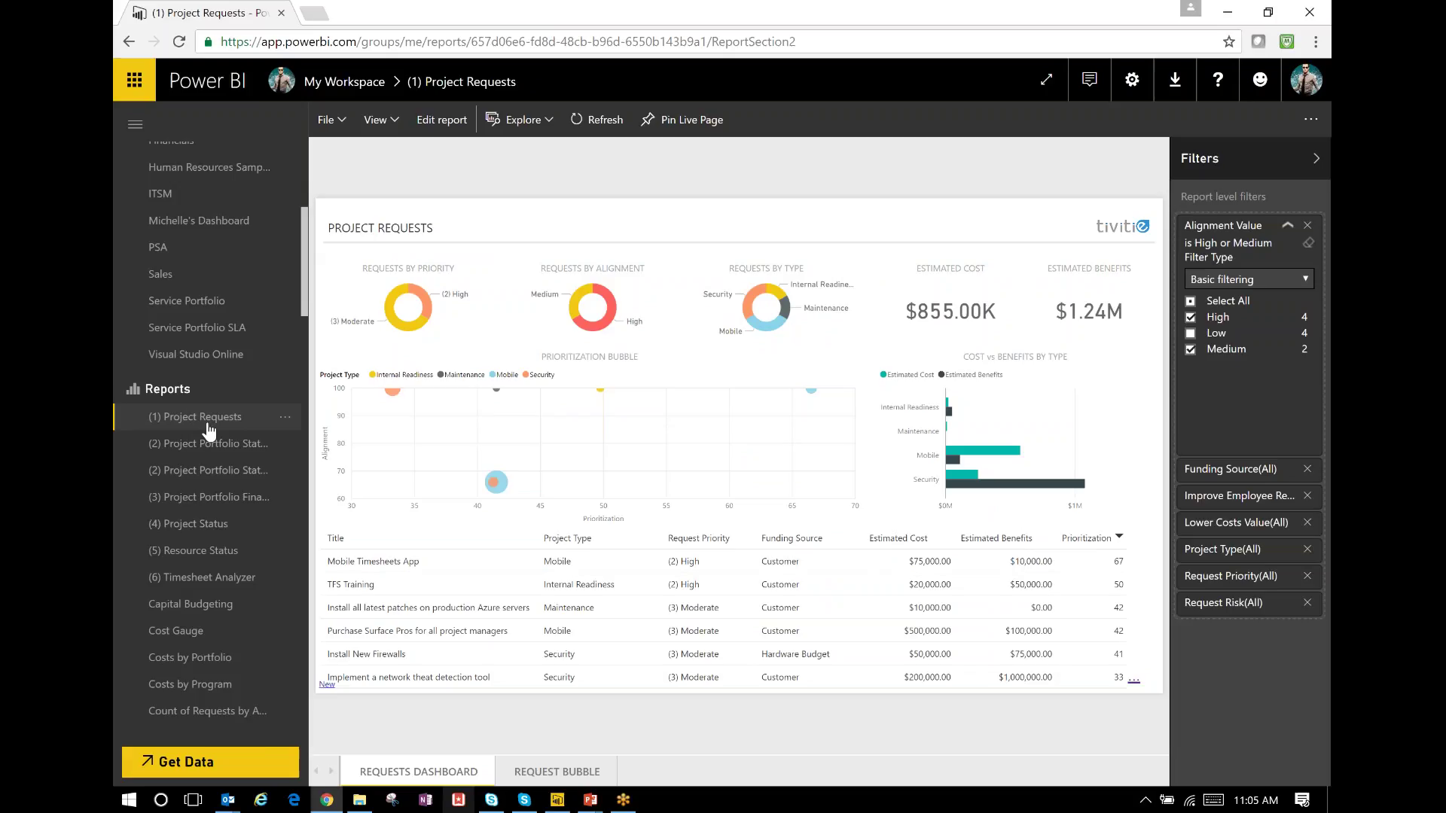
pyautogui.click(203, 443)
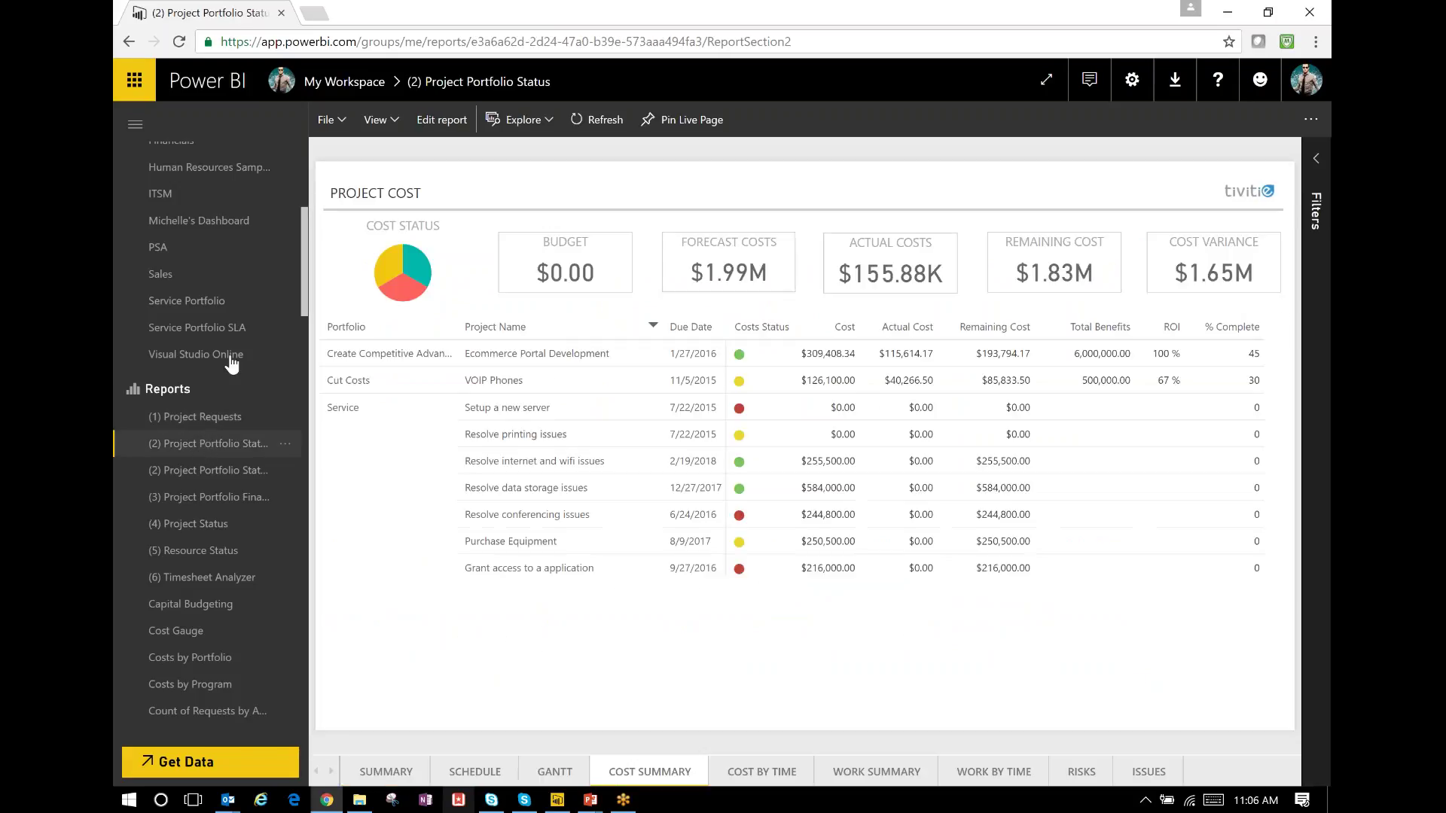
pyautogui.click(134, 128)
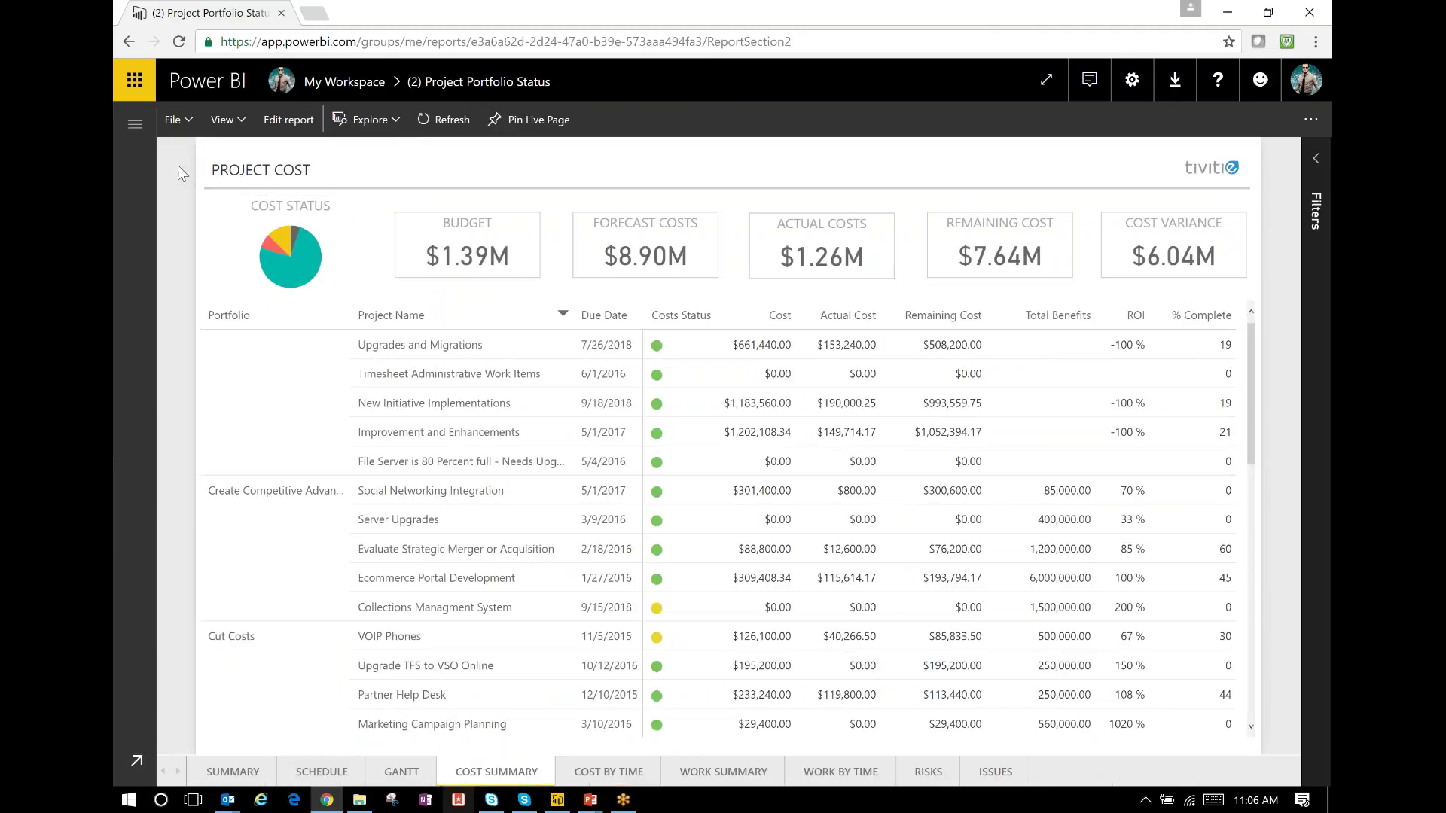
pyautogui.click(244, 772)
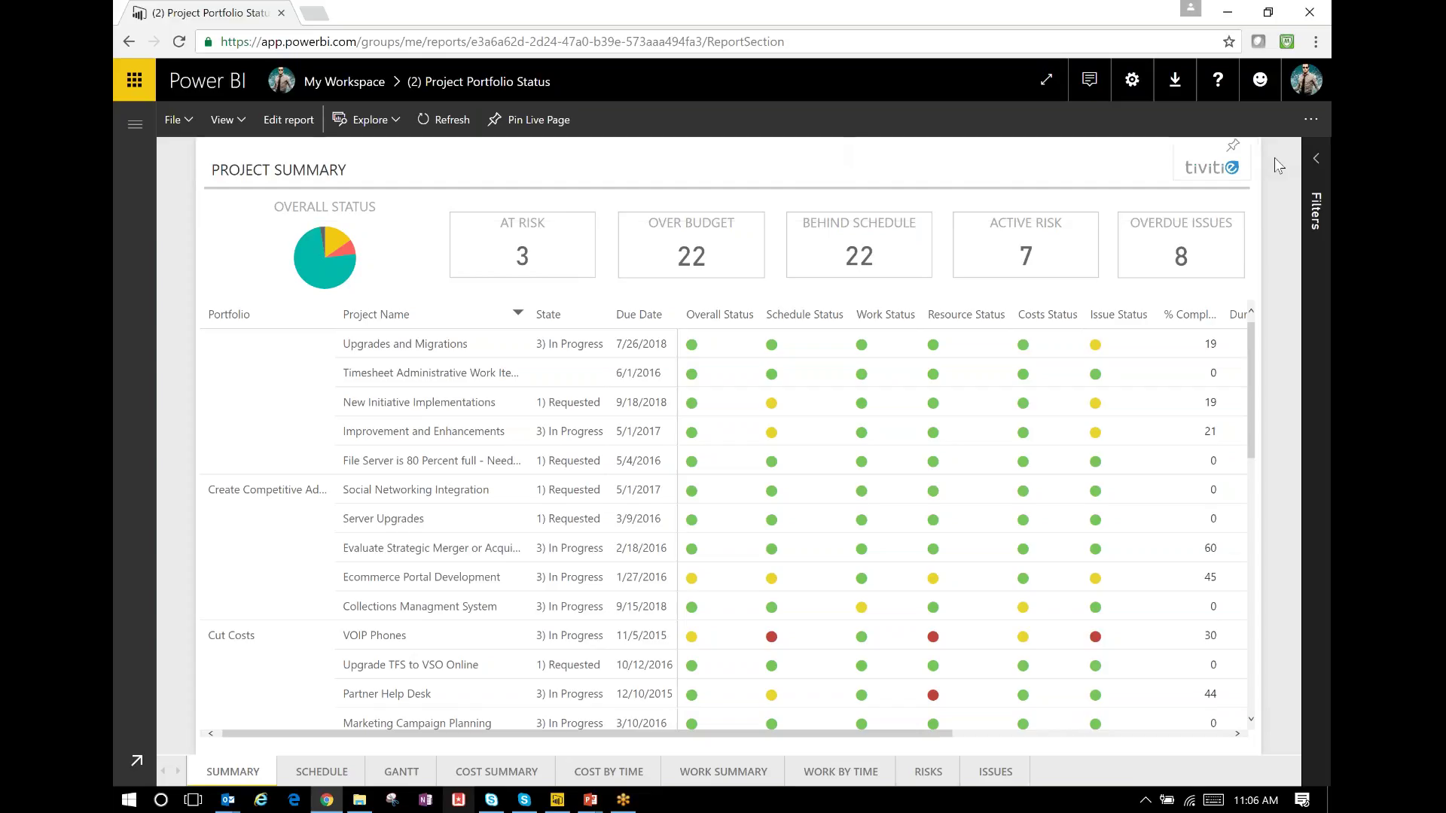
# Filter Overall Health to Red and Yellow projects, then view the Project Schedule page.
pyautogui.click(1316, 159)
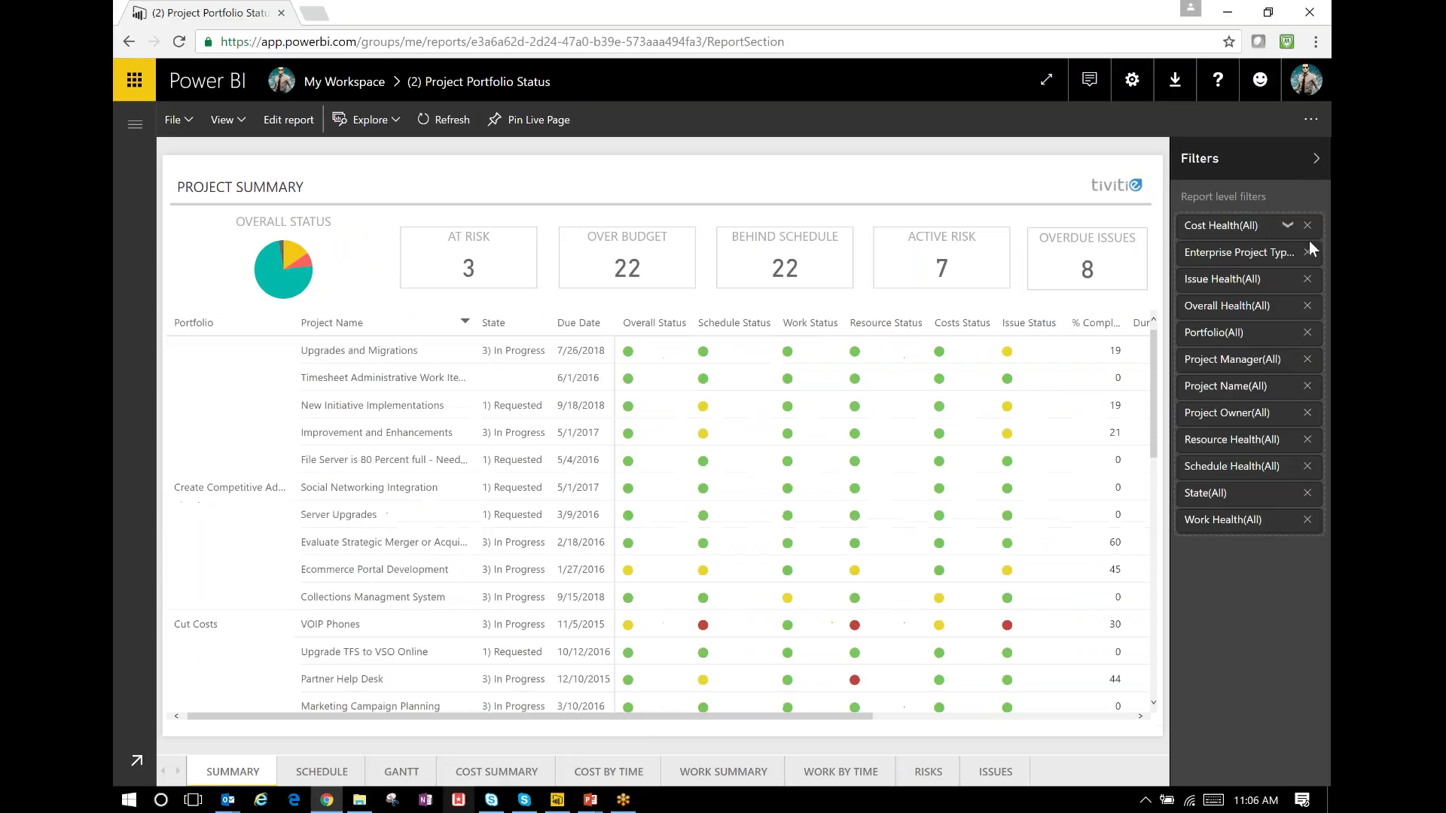
pyautogui.click(1288, 309)
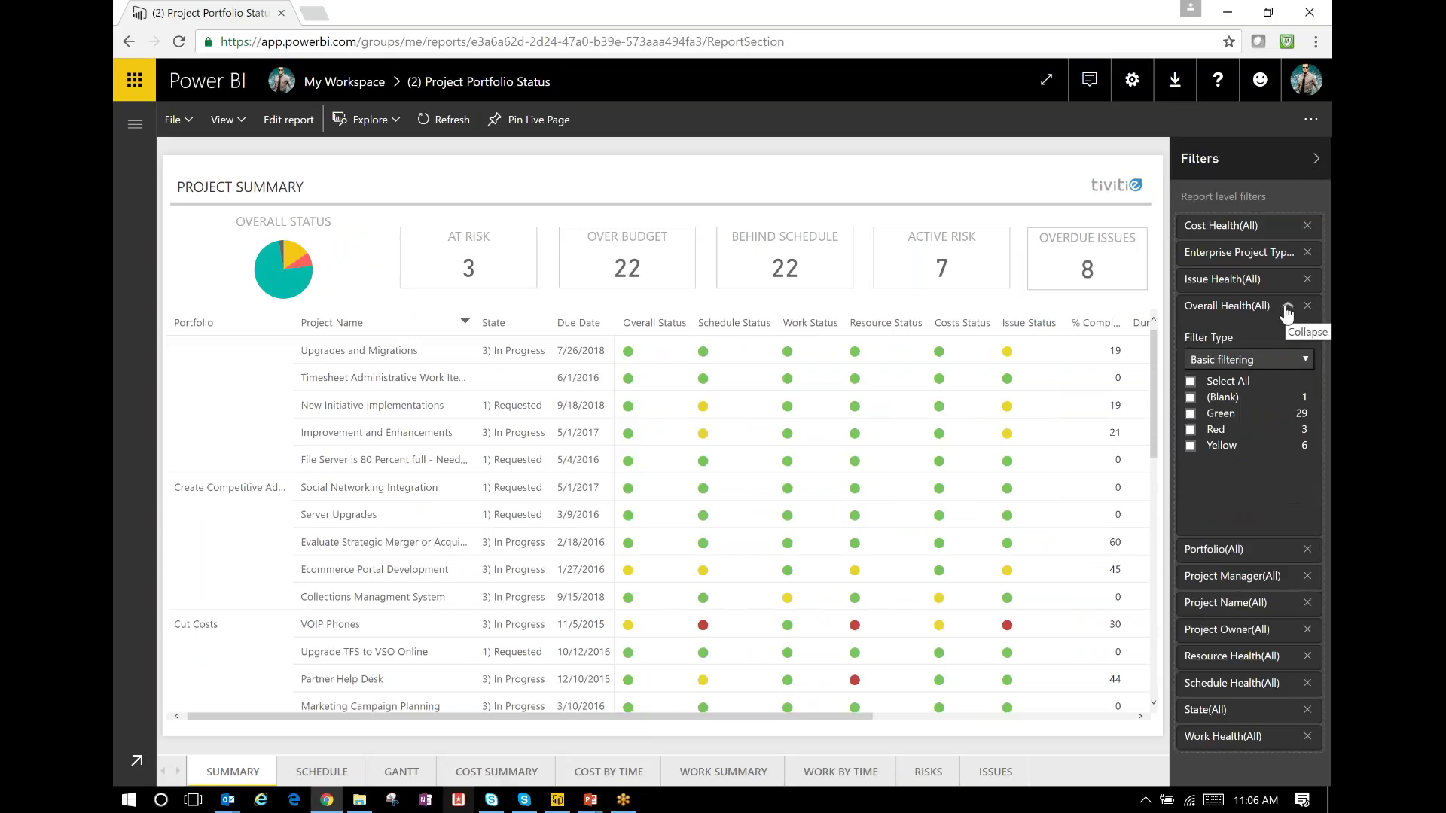
pyautogui.click(1191, 430)
pyautogui.click(1190, 446)
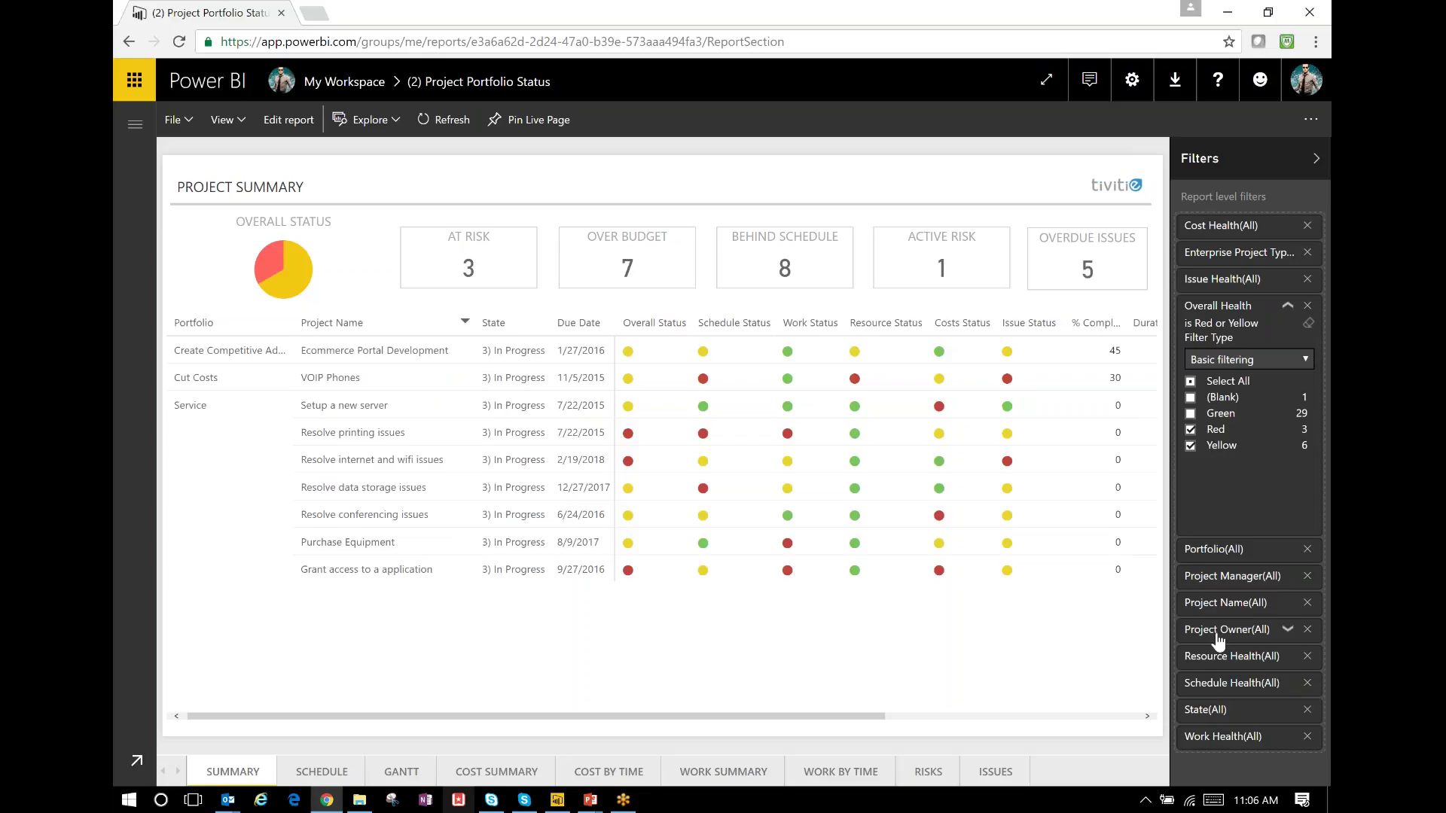
pyautogui.click(1315, 160)
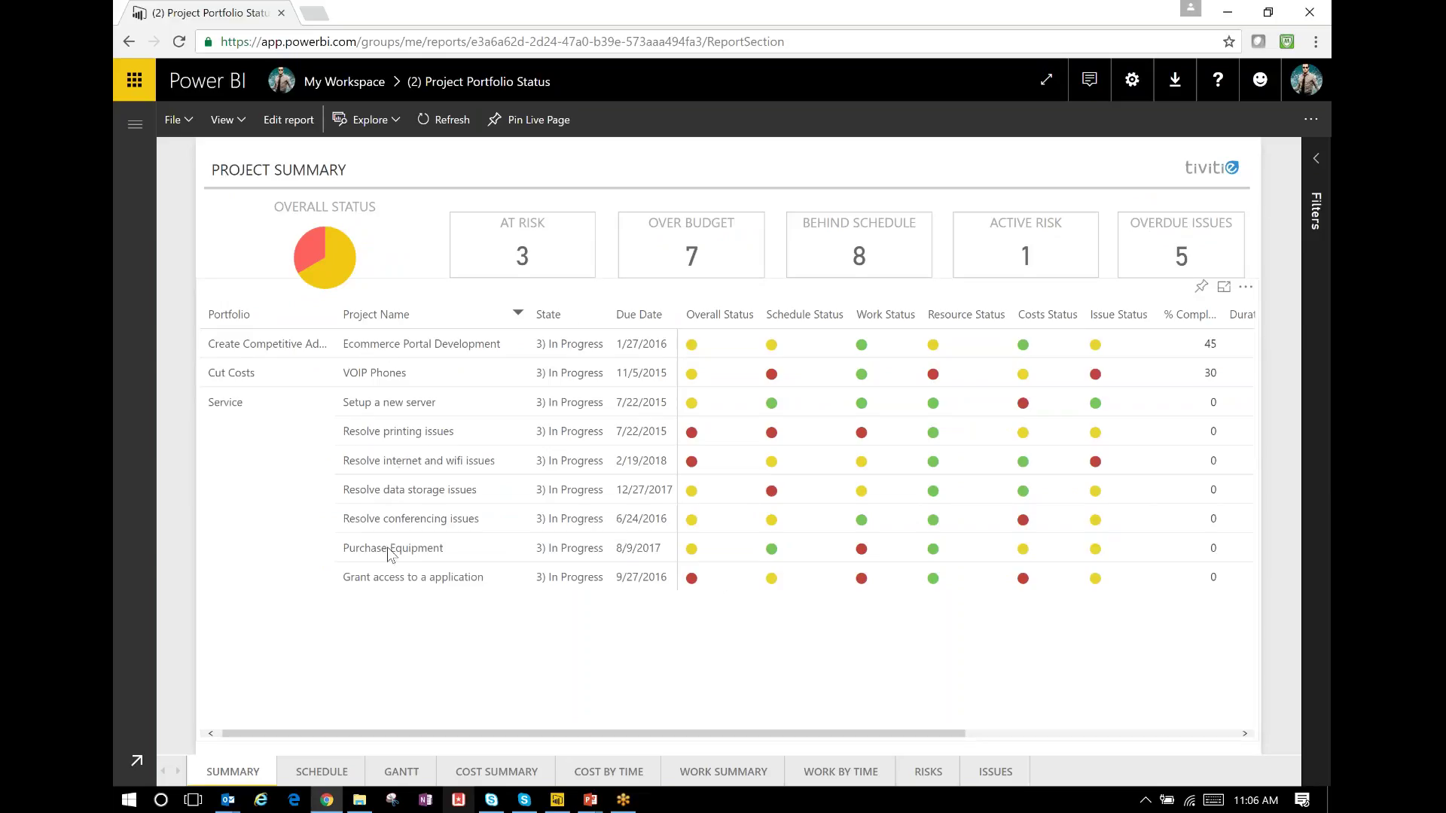
pyautogui.click(315, 774)
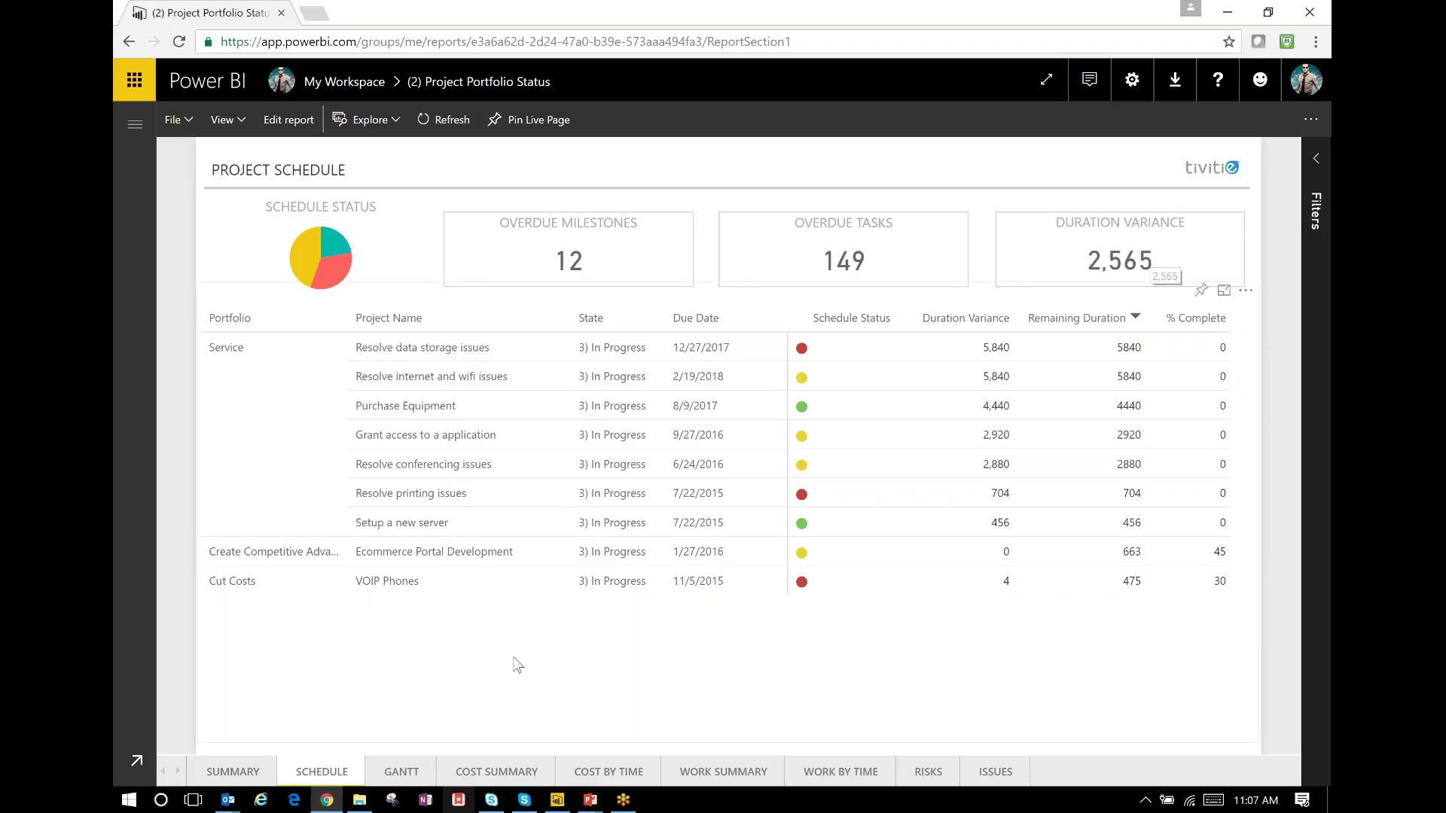
# Step through the Gantt and Cost Summary pages to reach the Cost By Time page.
pyautogui.click(400, 775)
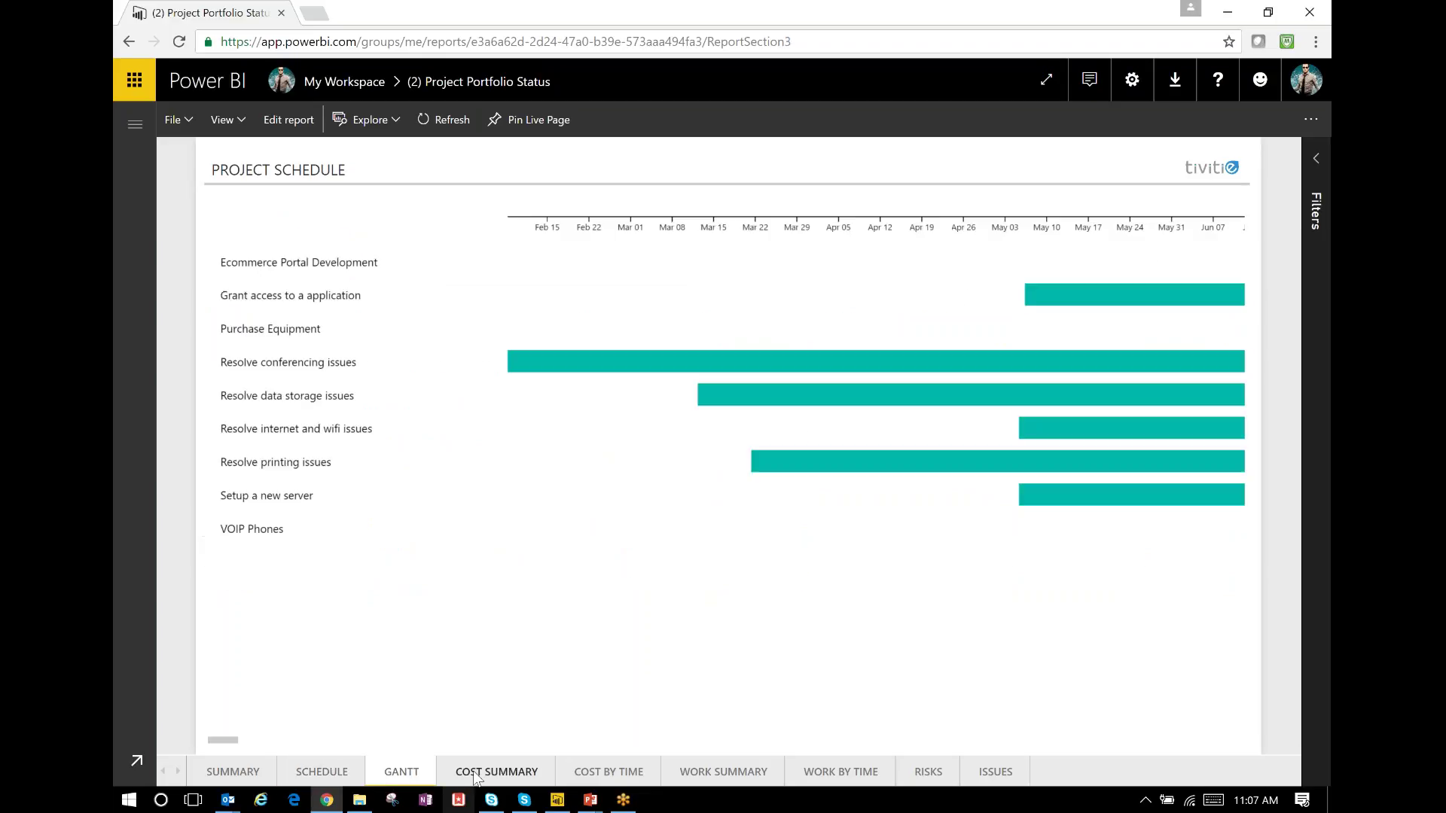
pyautogui.click(474, 776)
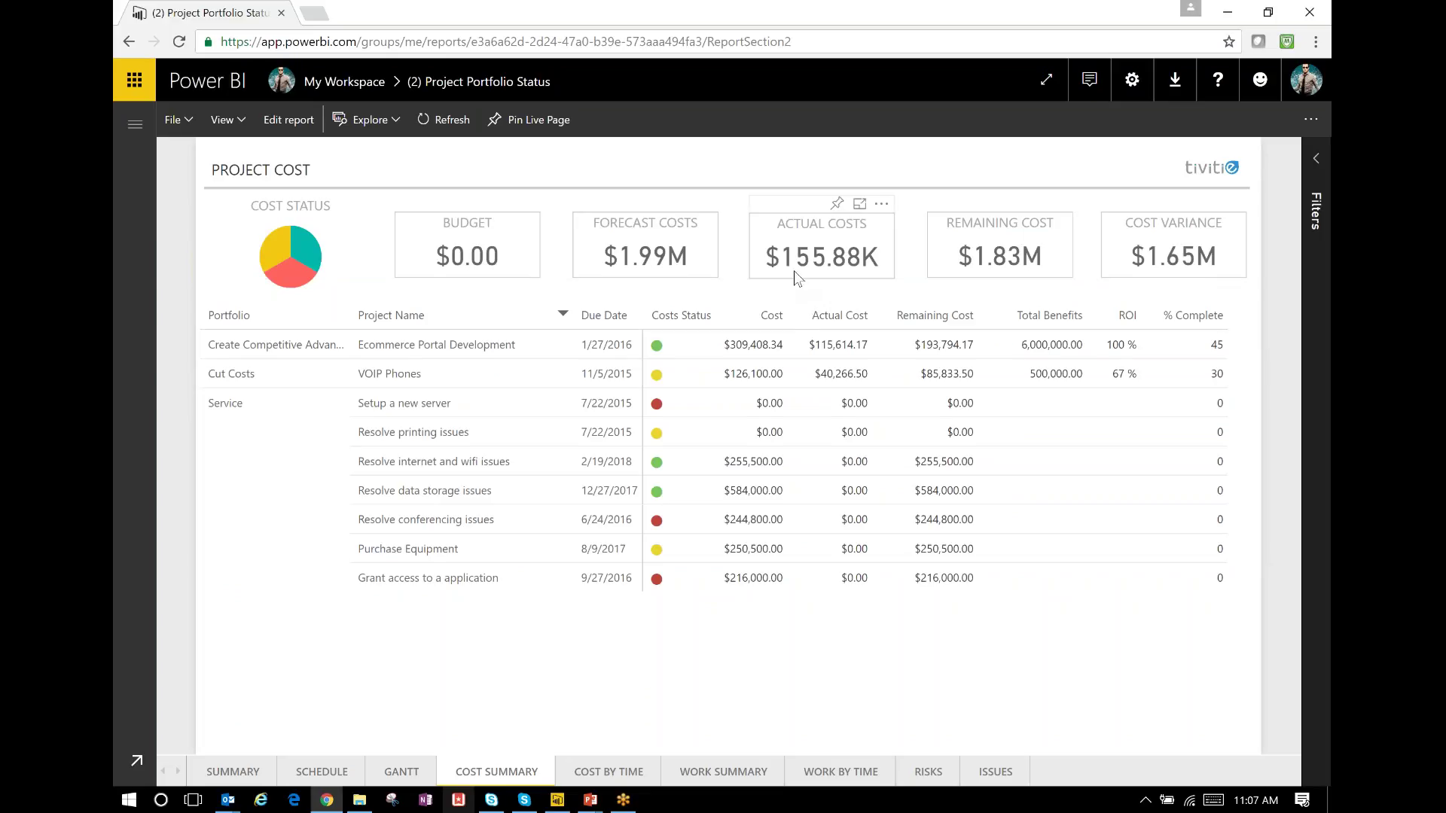
pyautogui.click(614, 771)
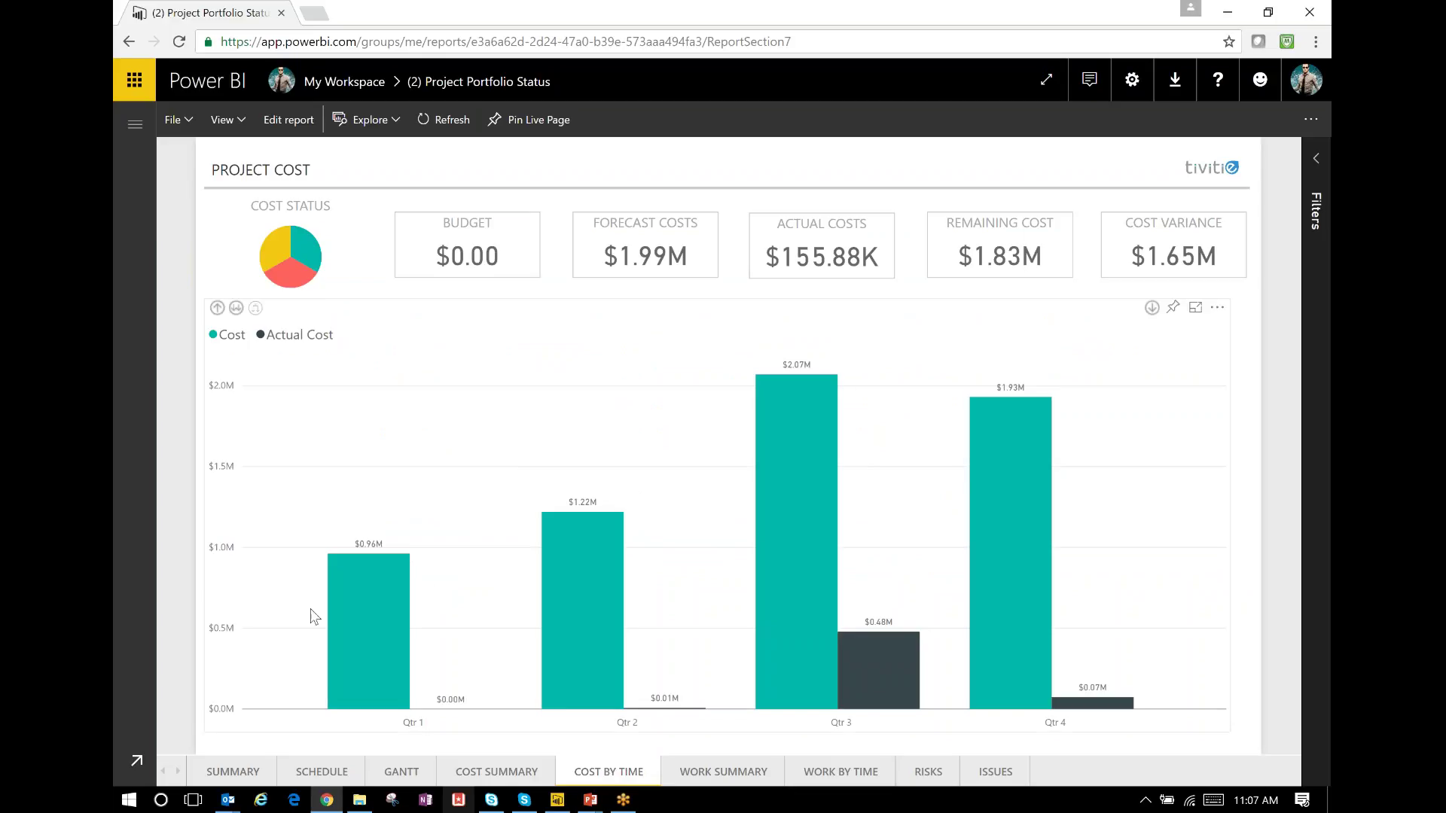
pyautogui.moveTo(806, 569)
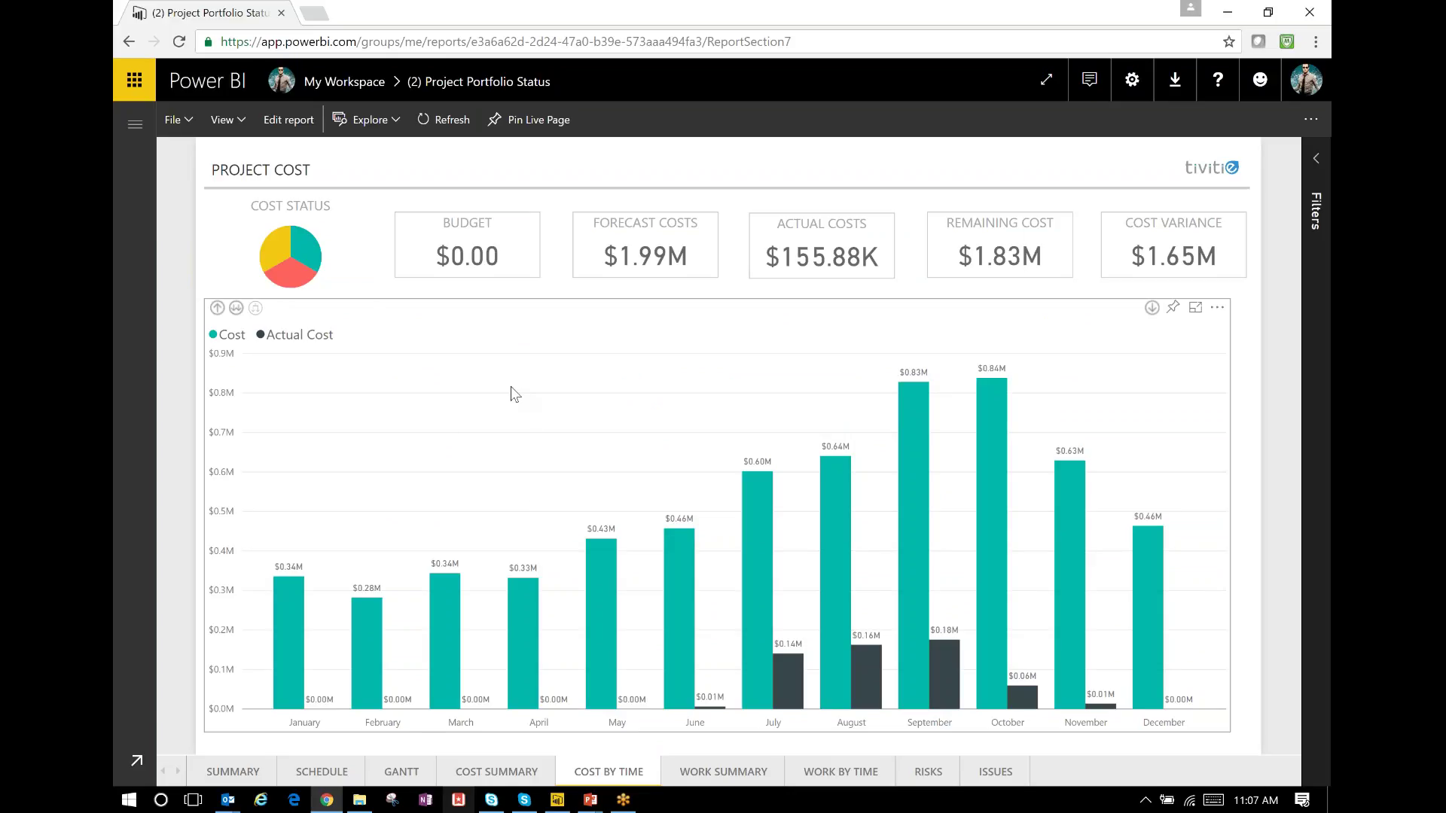
# Cross-filter the report by the red, teal, then yellow cost status slices.
pyautogui.click(290, 266)
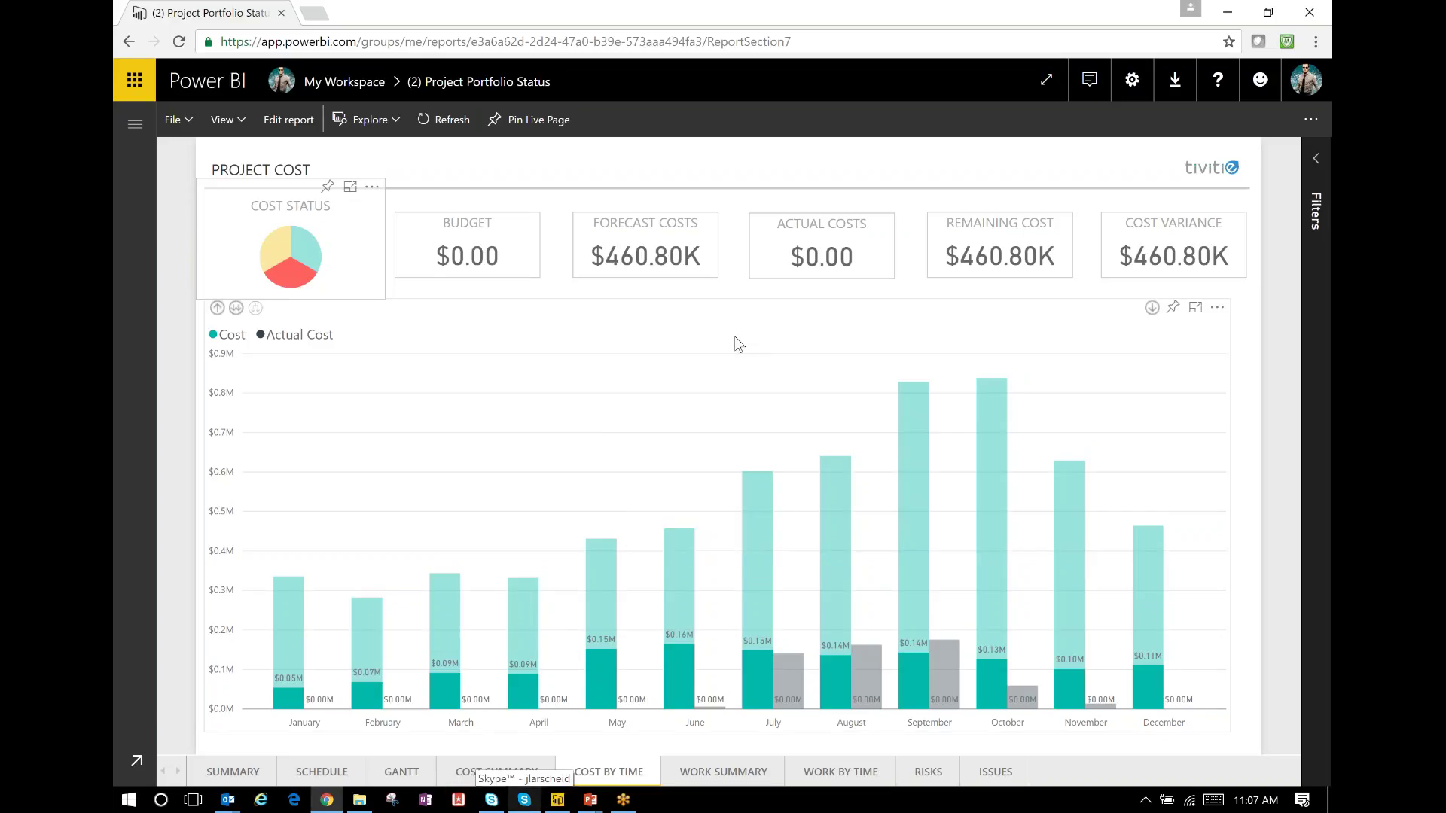
pyautogui.click(309, 238)
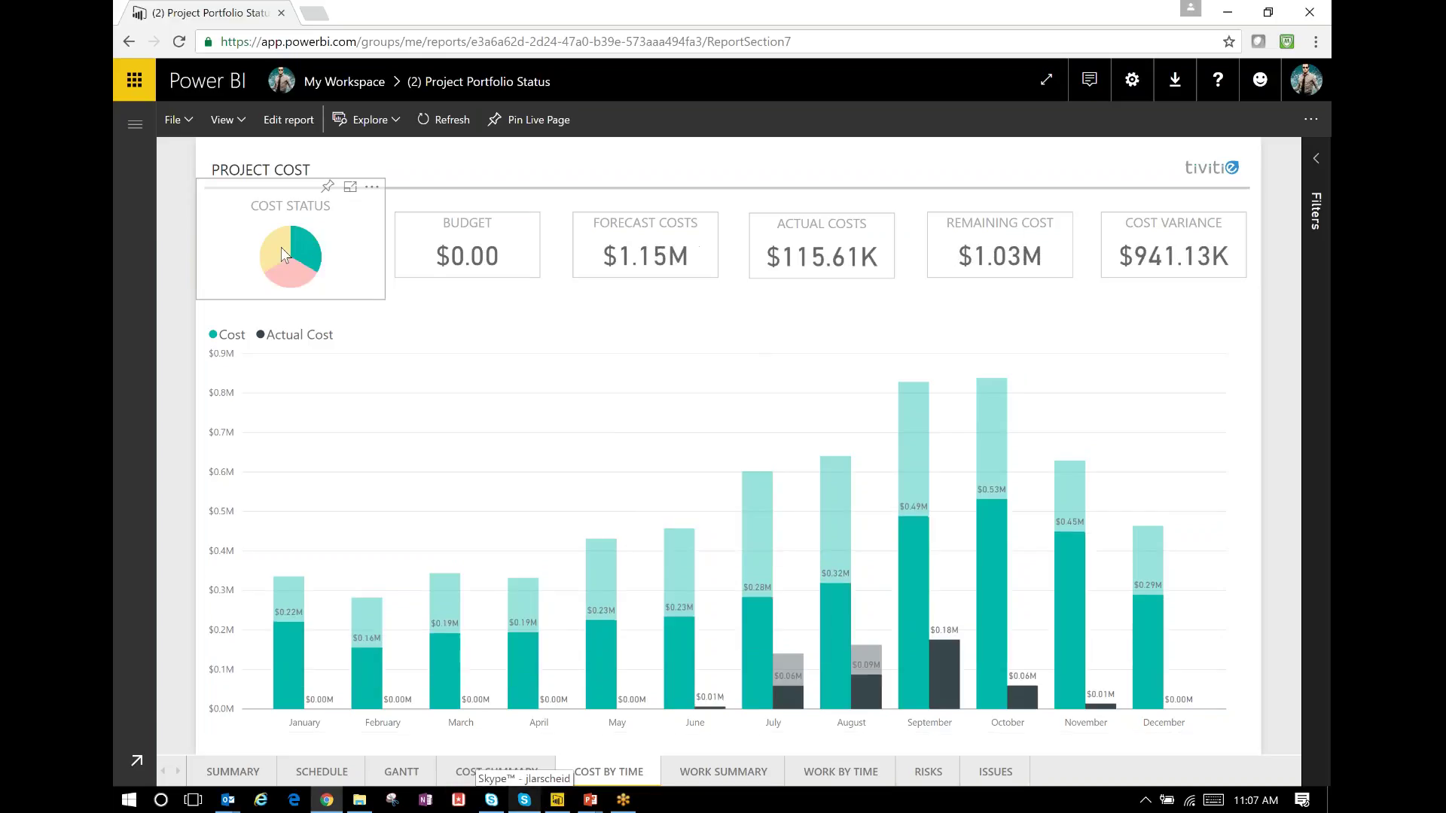
pyautogui.click(282, 247)
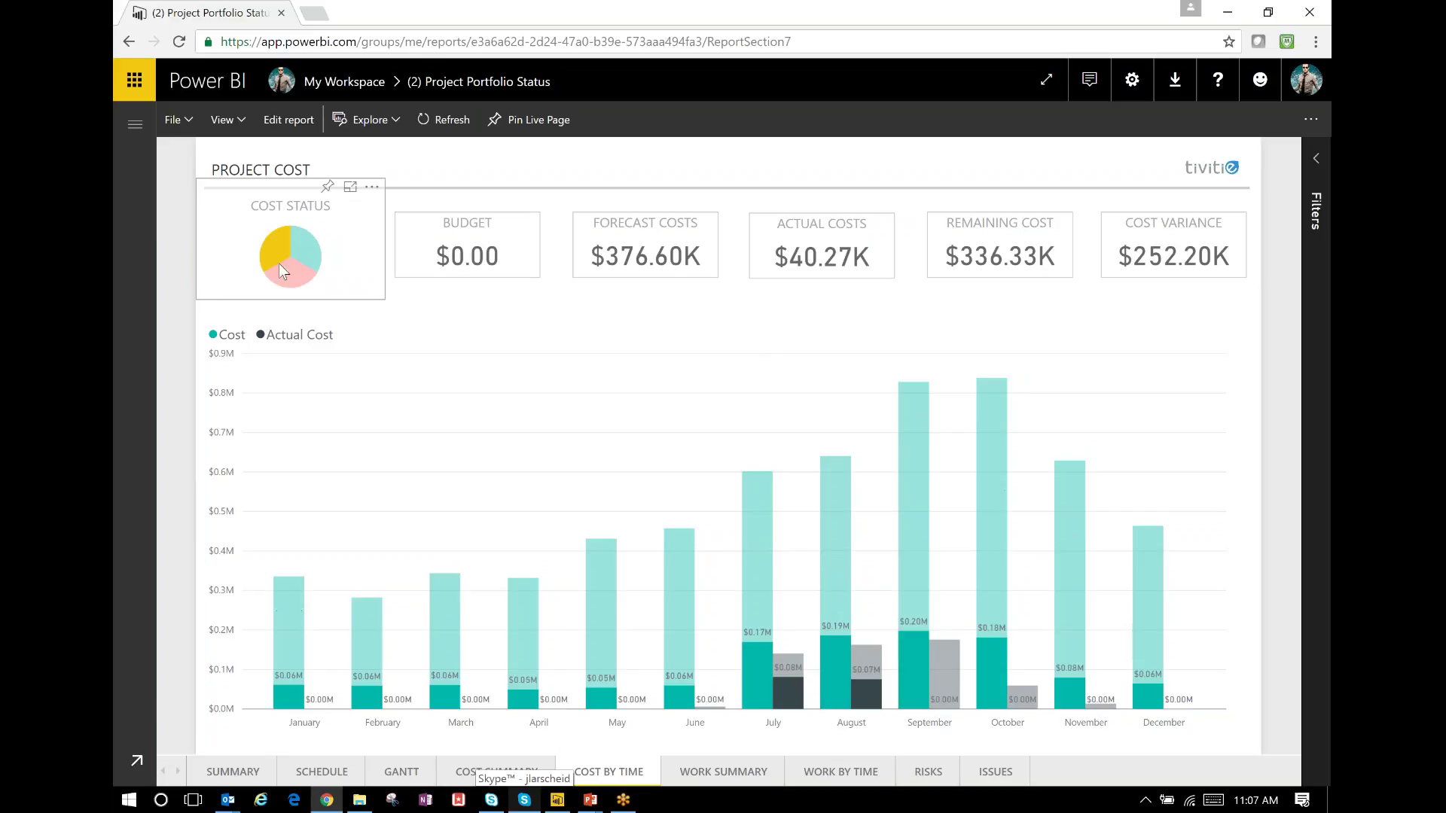
# Browse the Work Summary, Work by Time, Risks and Issues pages, then bring back the workspace list.
pyautogui.click(725, 772)
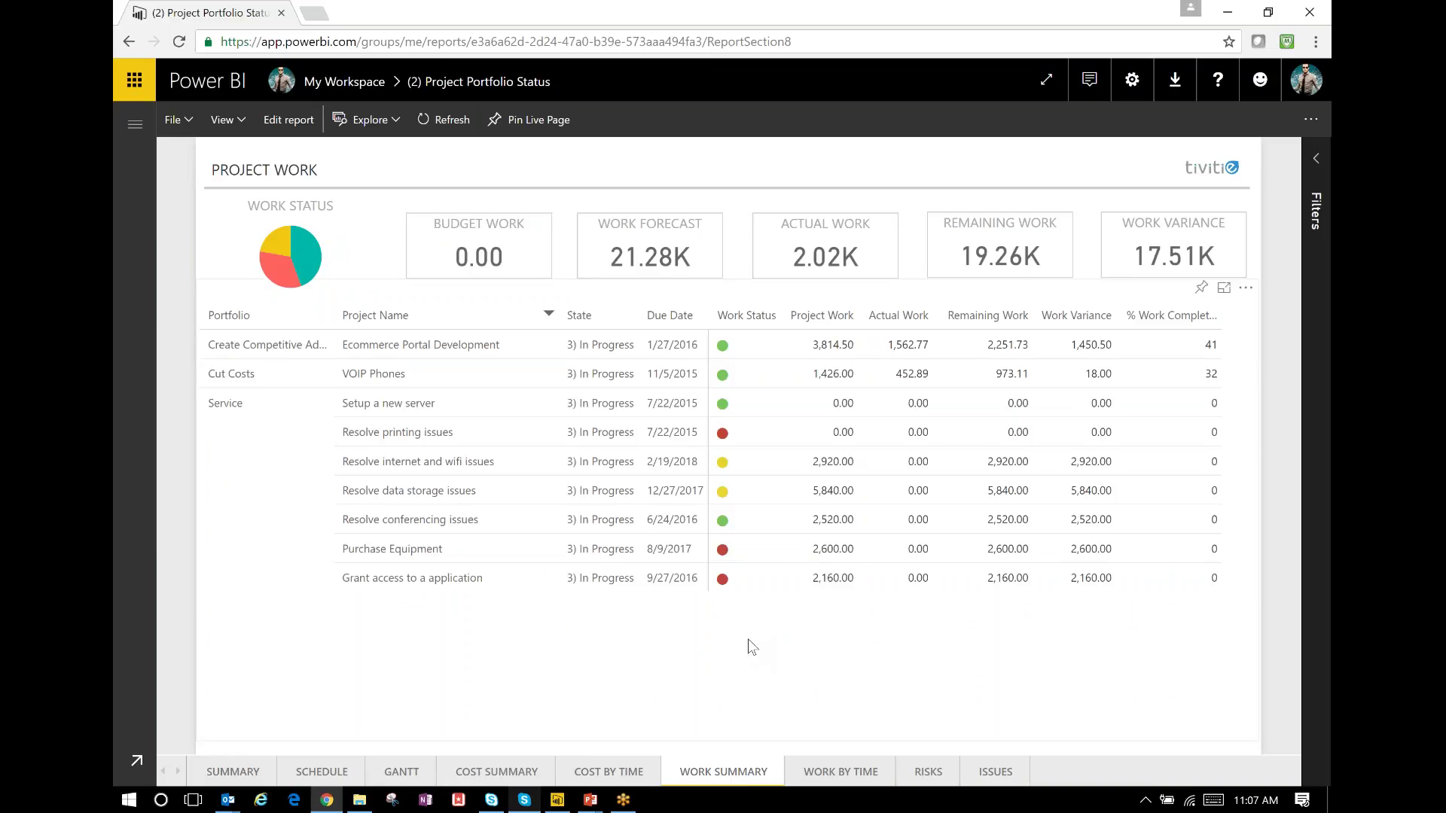
pyautogui.click(830, 765)
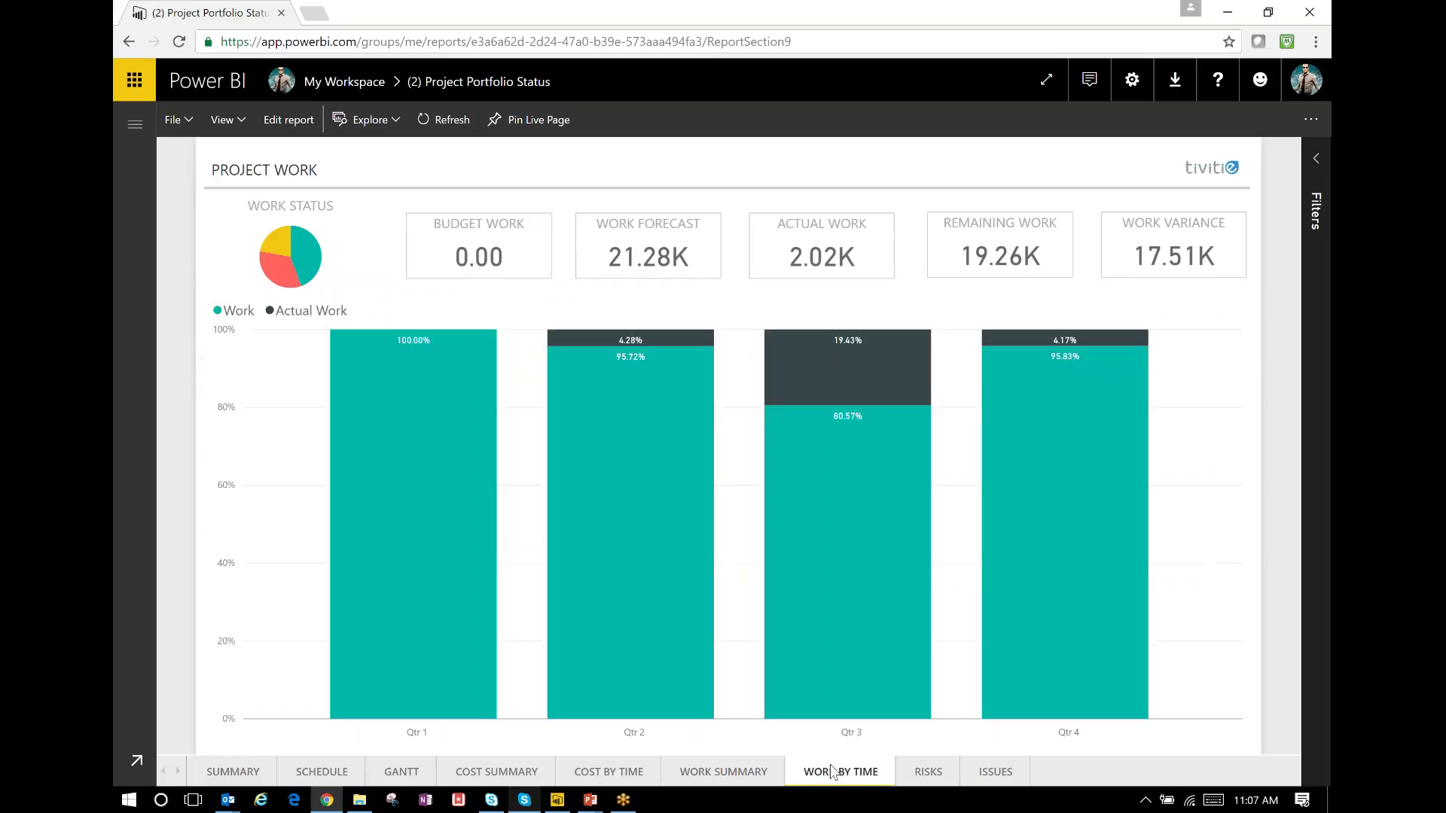
pyautogui.click(925, 774)
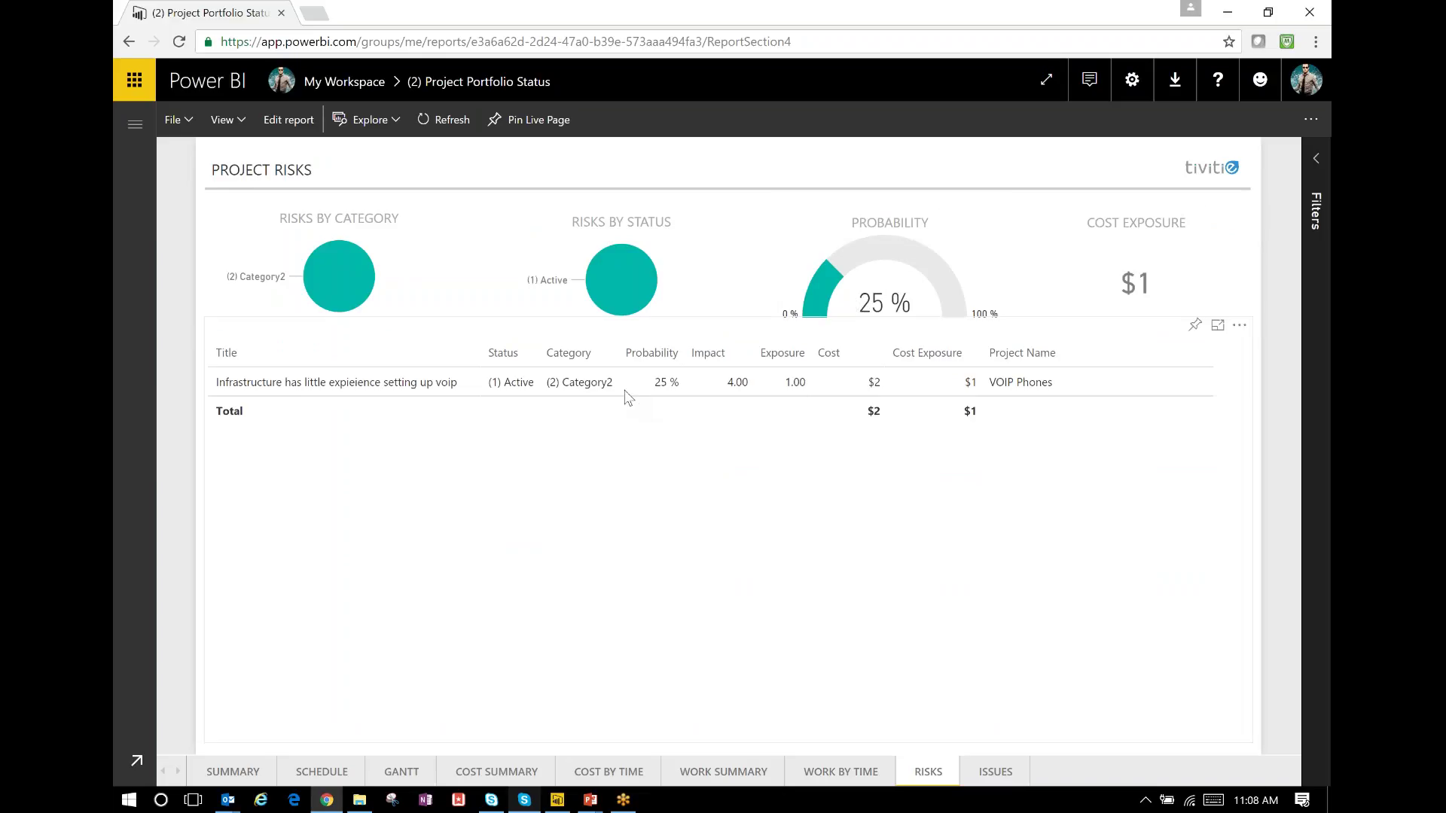
pyautogui.click(996, 774)
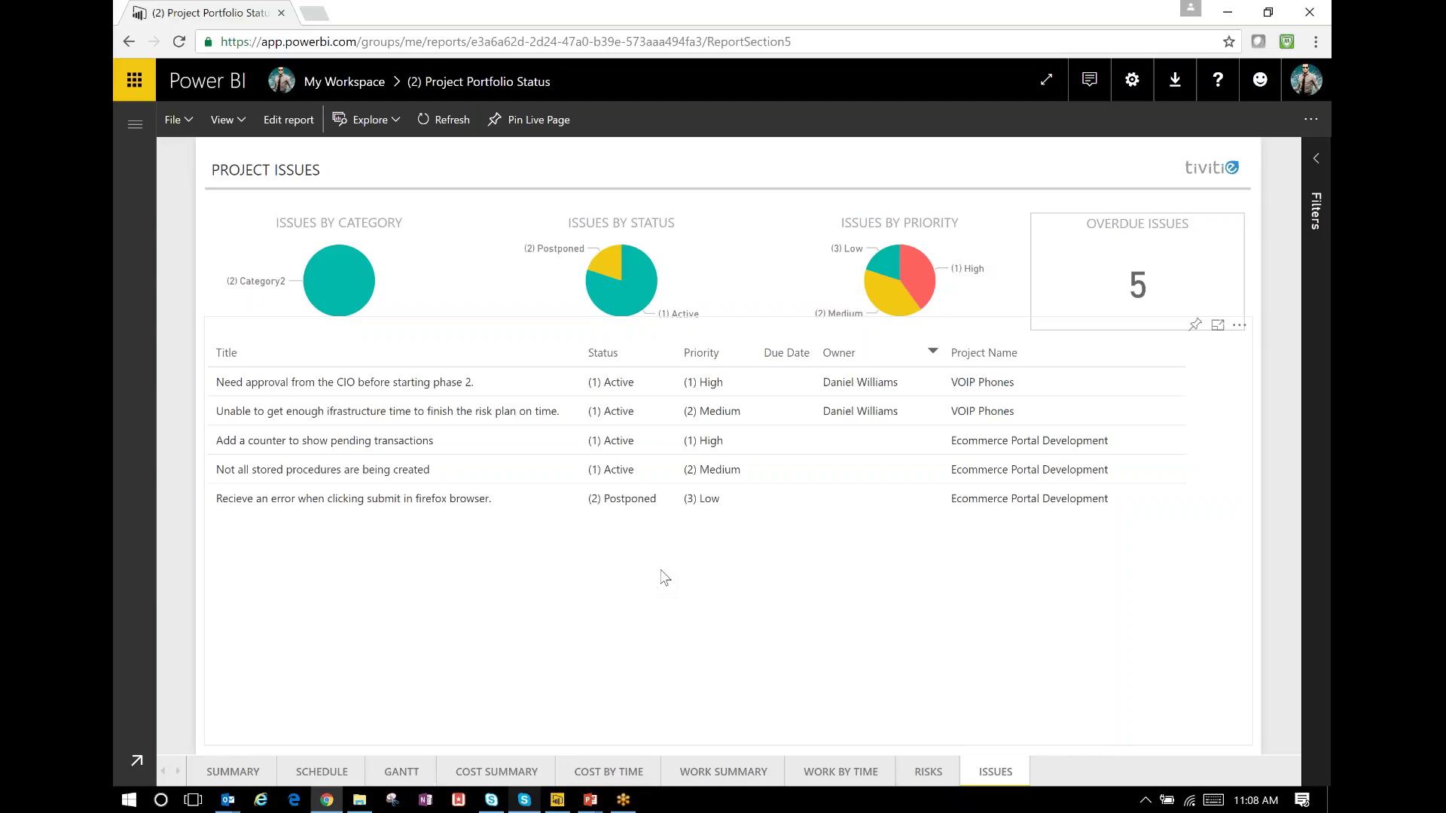
pyautogui.click(135, 127)
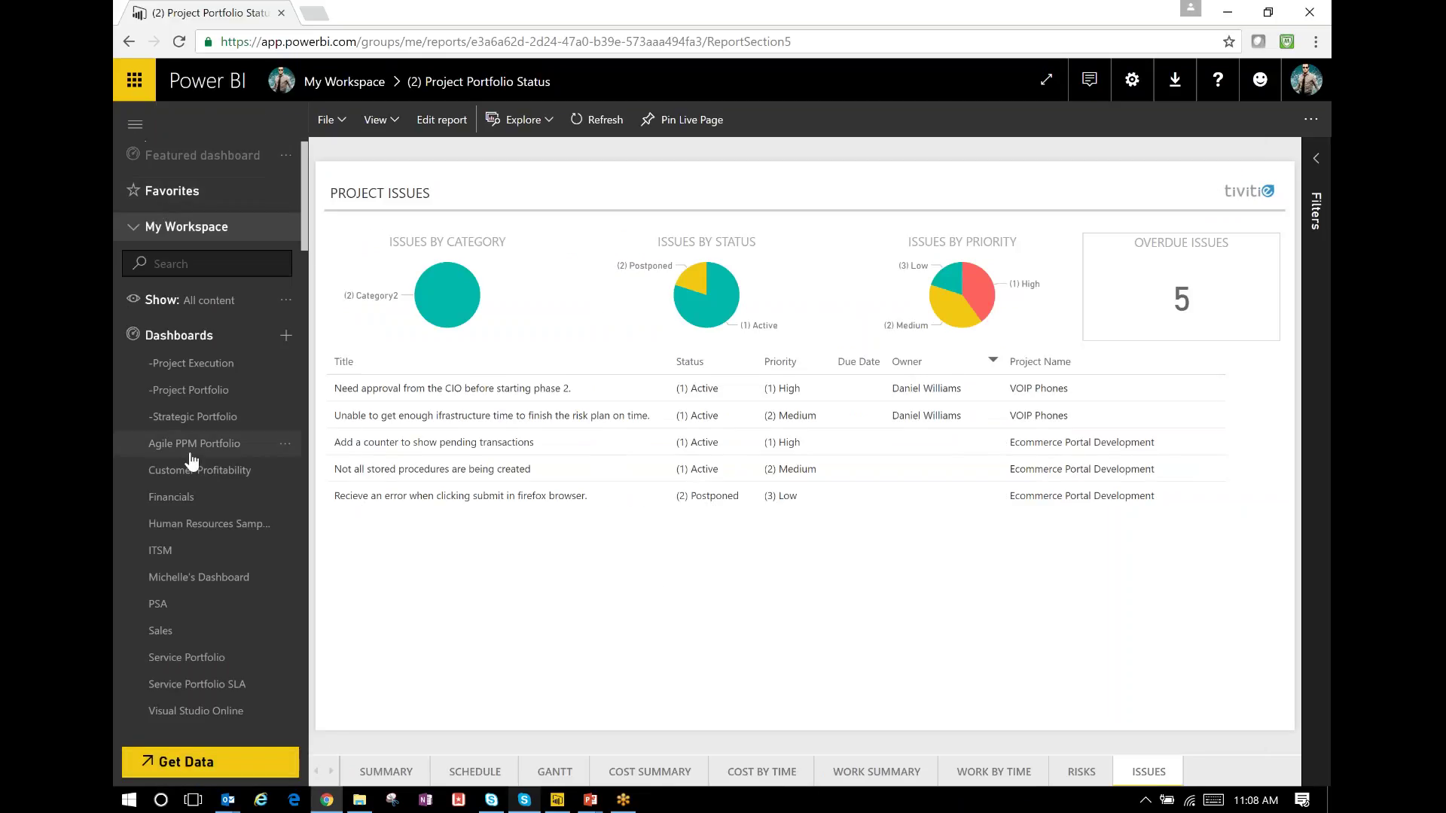
pyautogui.scroll(-3, 184, 488)
# Open the Project Portfolio Status Trend report and show its Summary page.
pyautogui.click(211, 562)
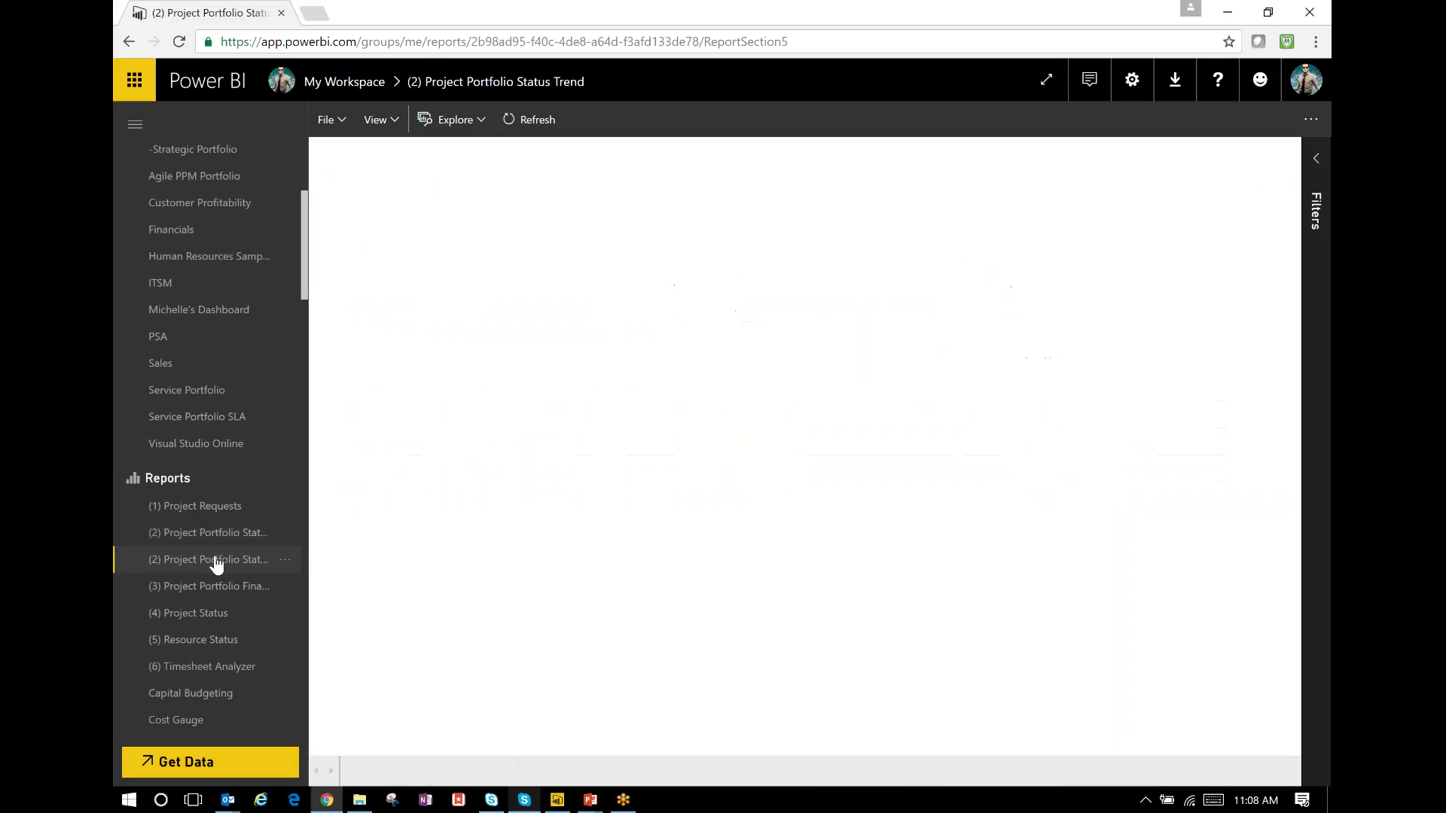
pyautogui.click(137, 132)
pyautogui.click(226, 770)
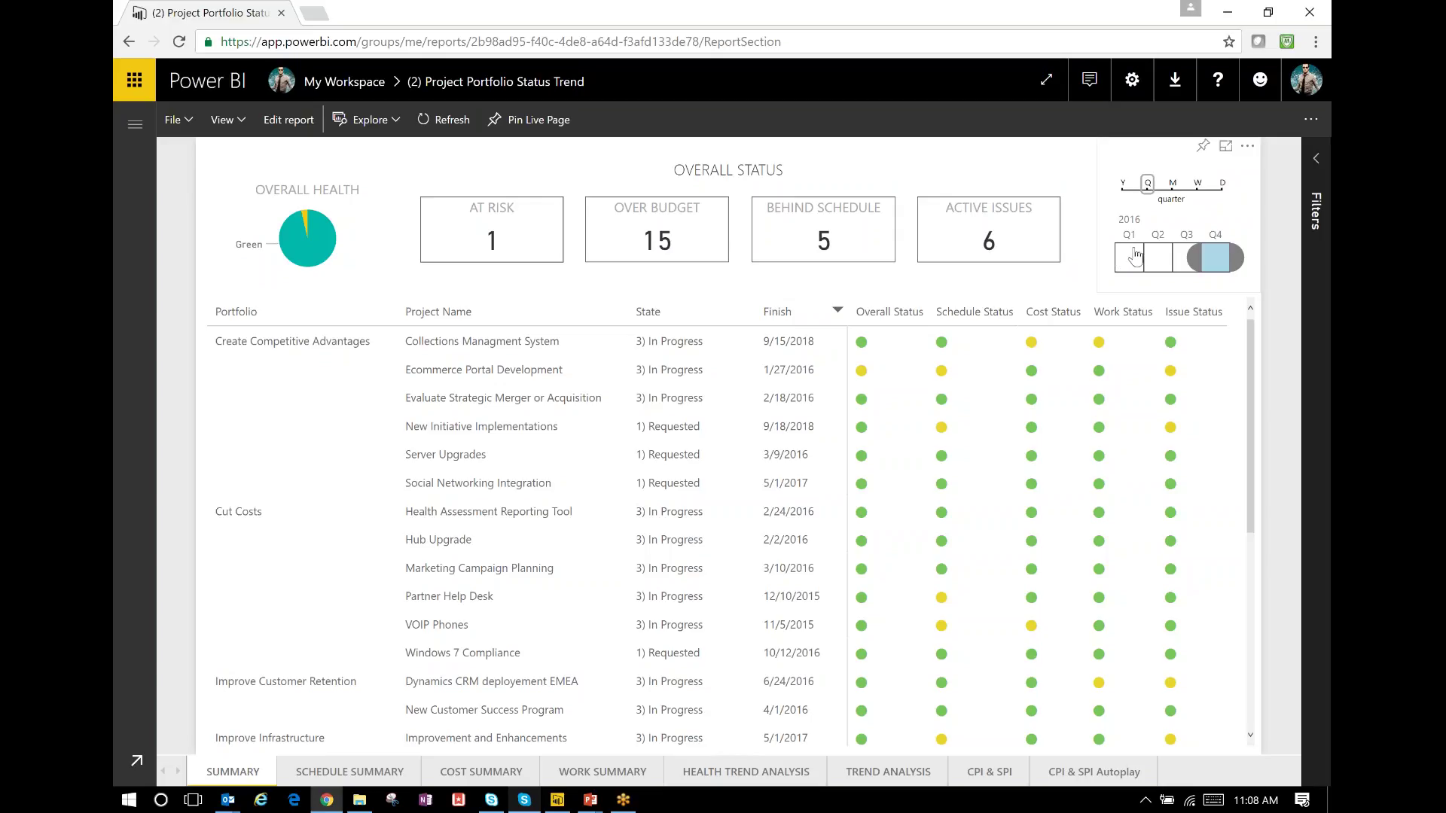
# Filter the timeline slicer to Q1, Q2, Q3 and finally Q4 2016.
pyautogui.click(1128, 255)
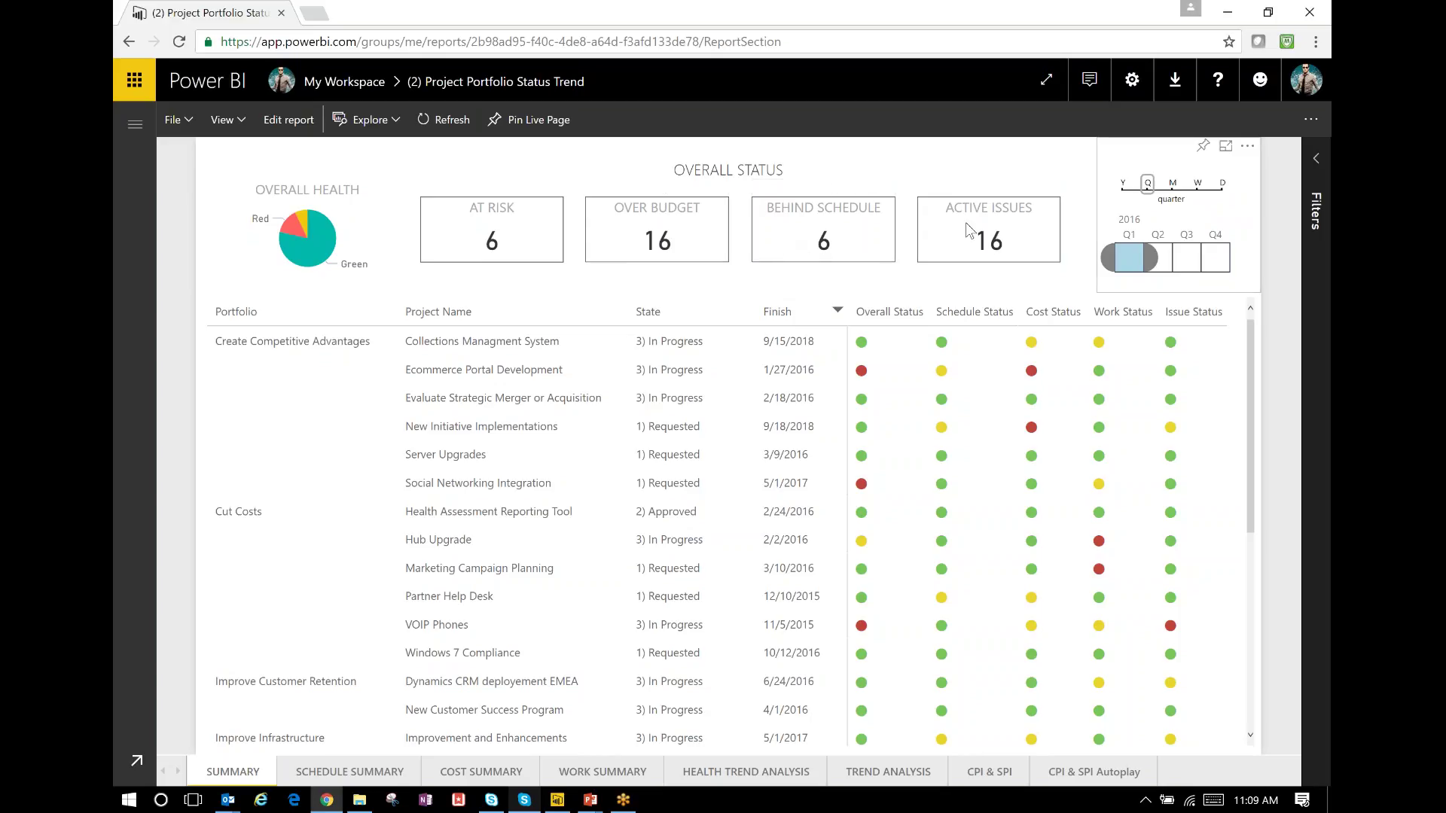
pyautogui.click(1165, 270)
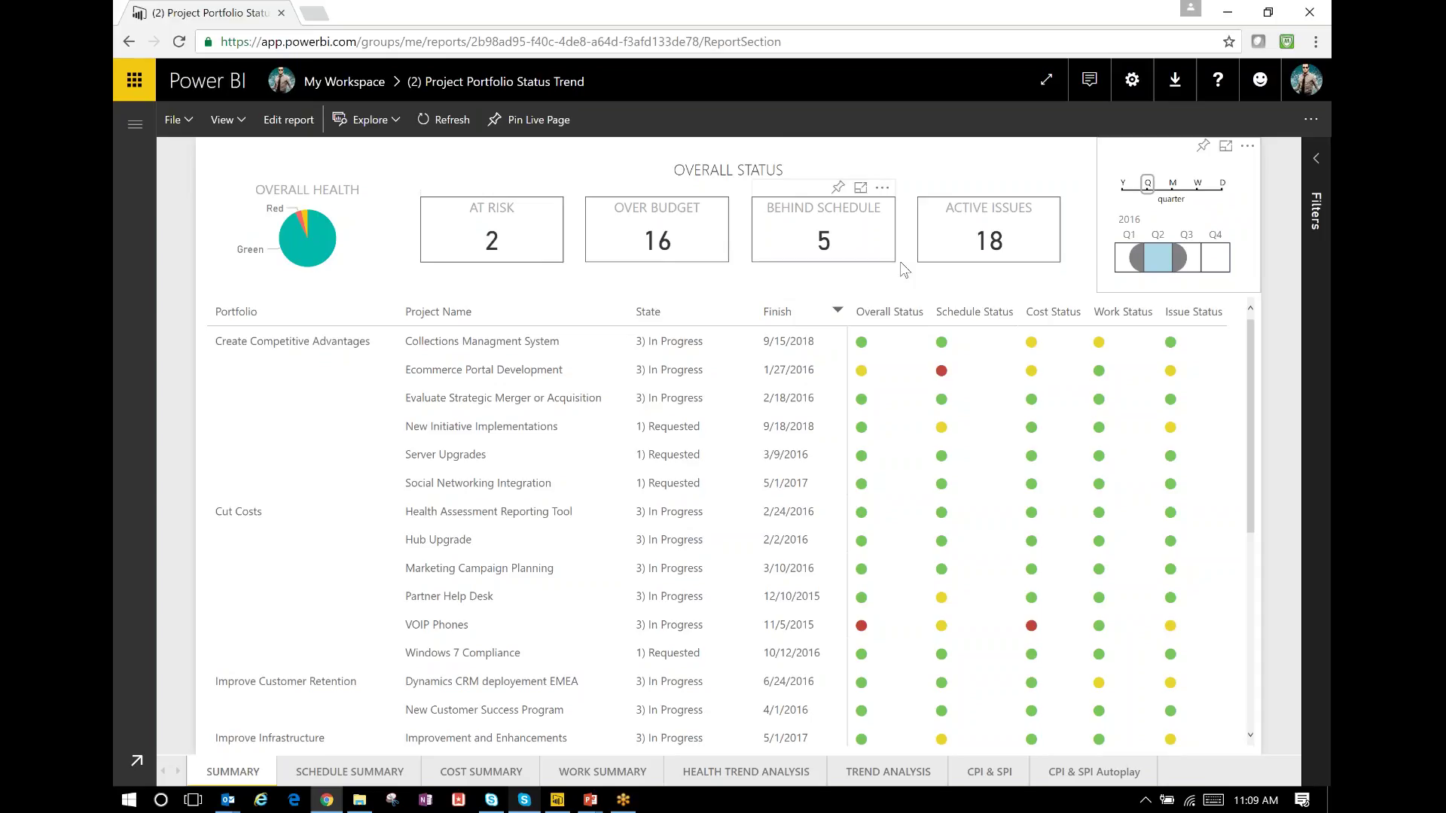
pyautogui.click(1192, 268)
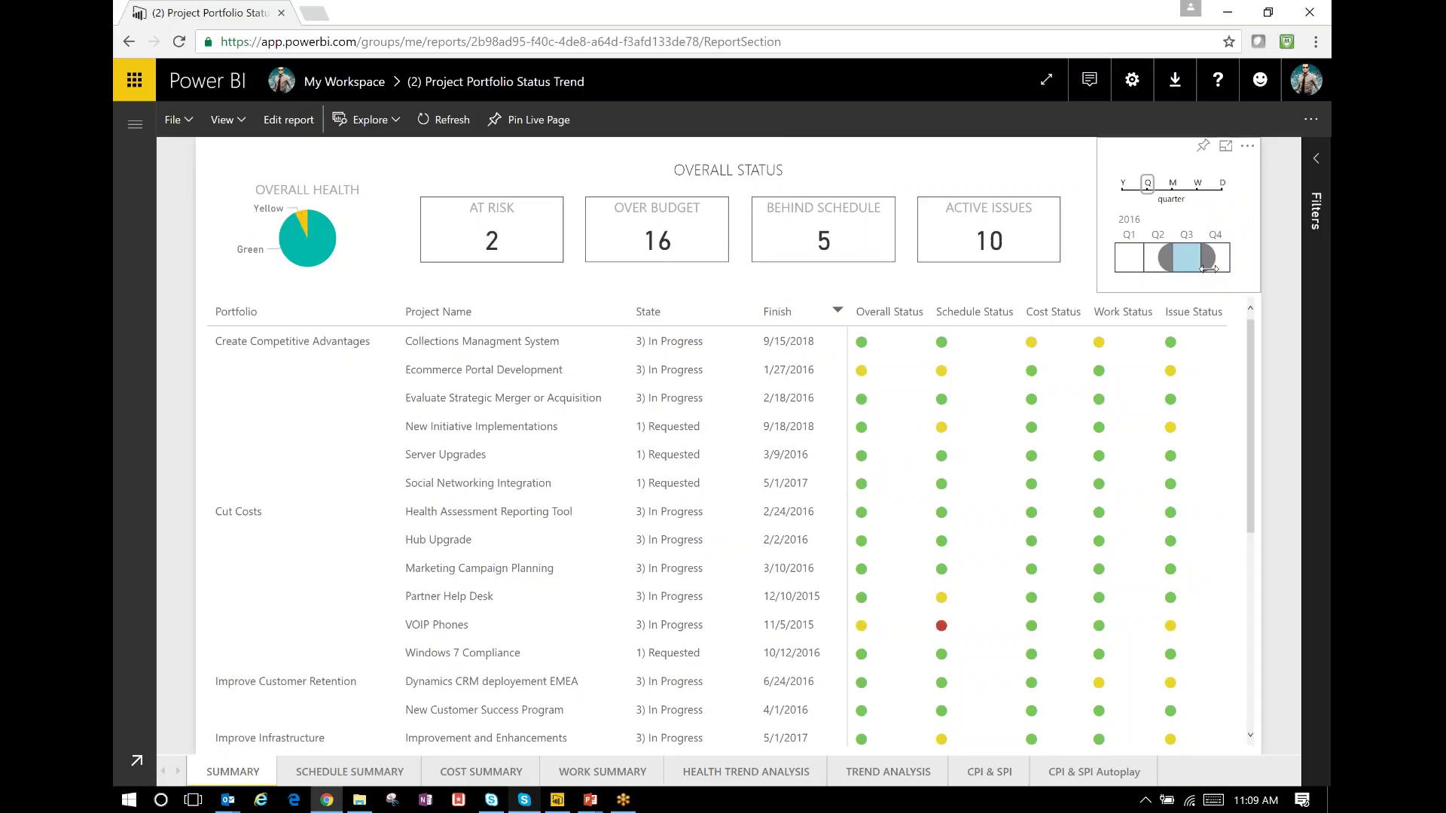
pyautogui.click(1222, 271)
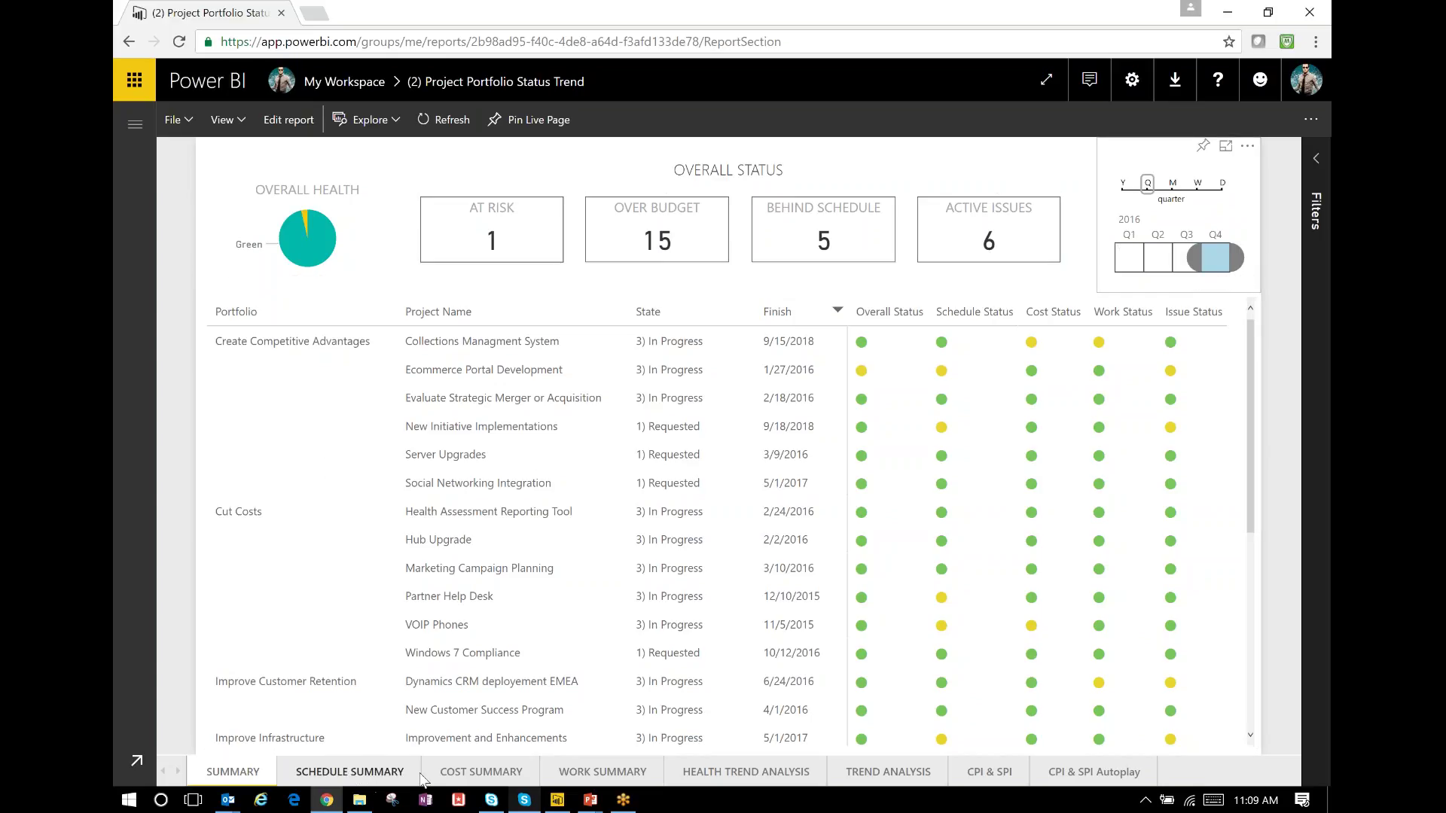
# Page through Schedule Summary, Cost Summary and Health Trend Analysis to the Trend Analysis page.
pyautogui.click(369, 779)
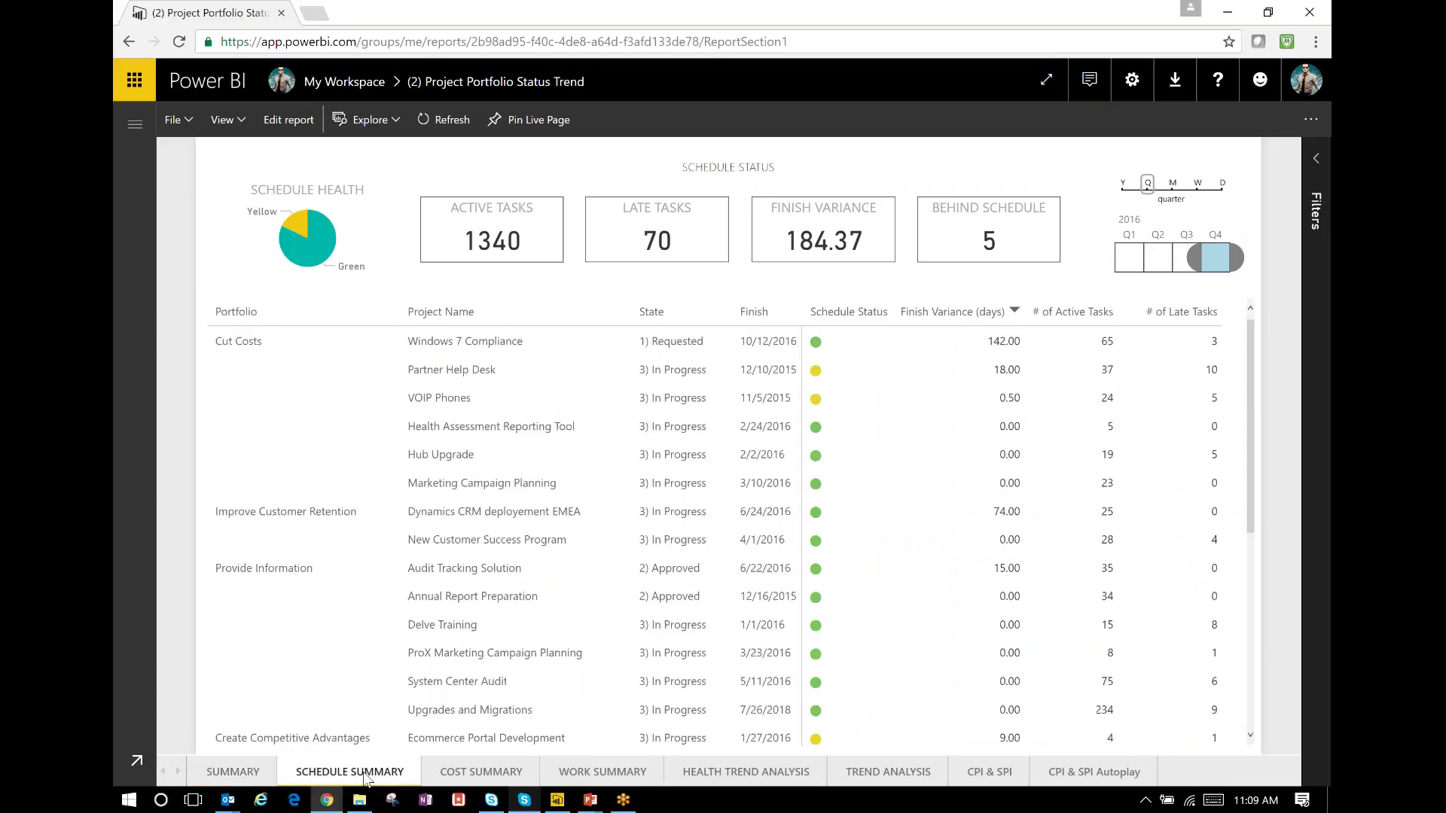
pyautogui.click(488, 774)
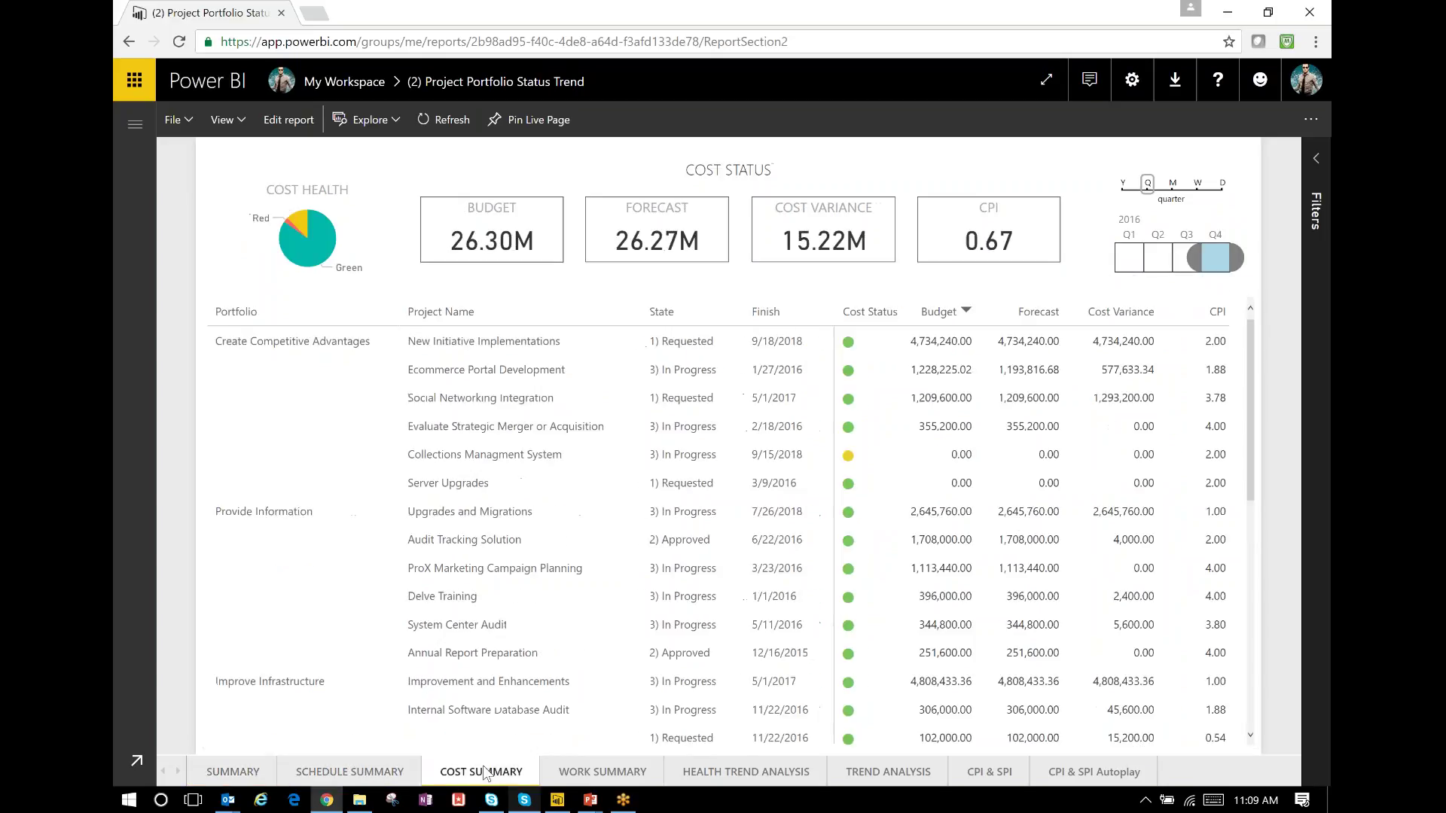
pyautogui.click(745, 773)
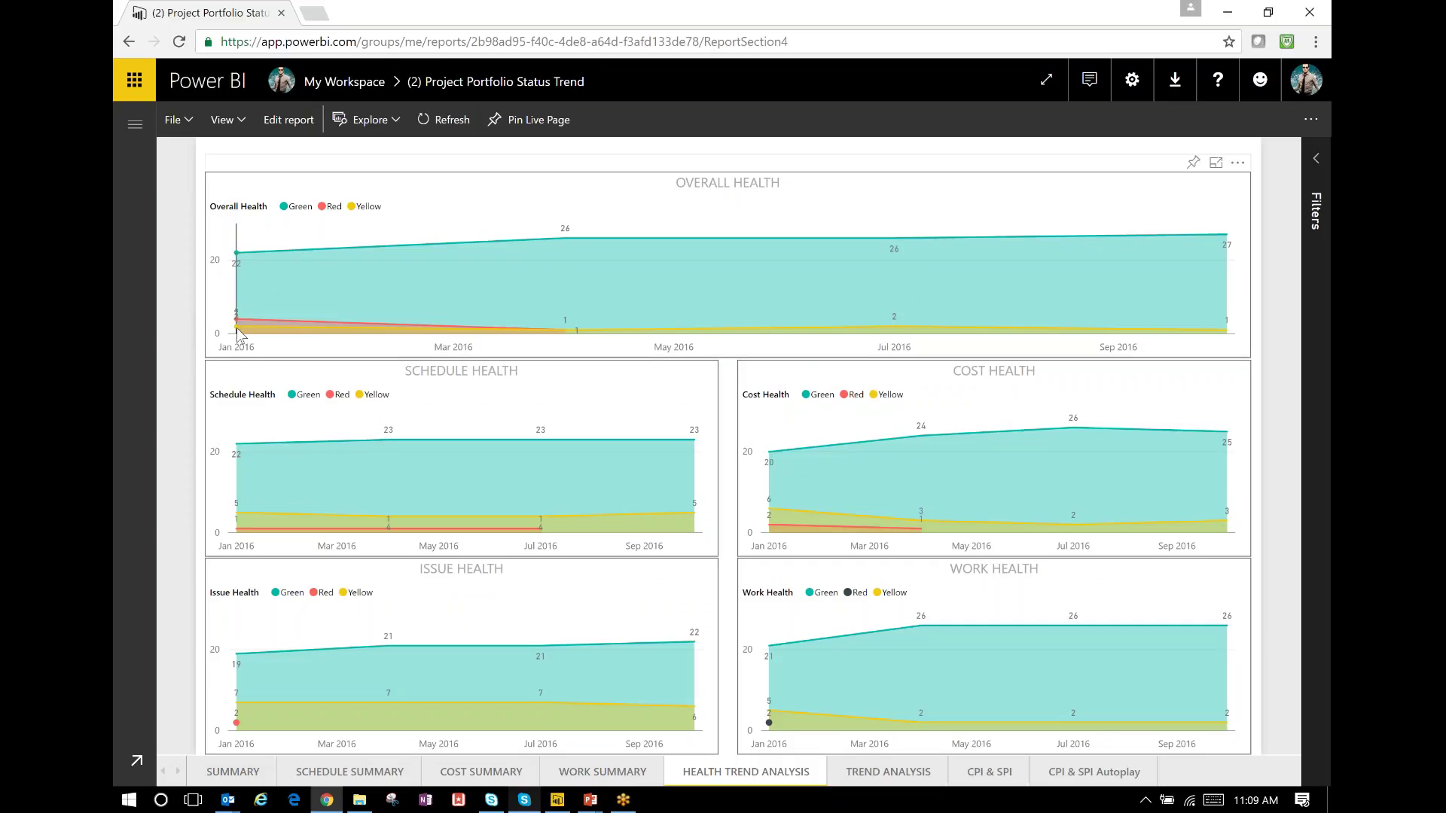
pyautogui.moveTo(235, 322)
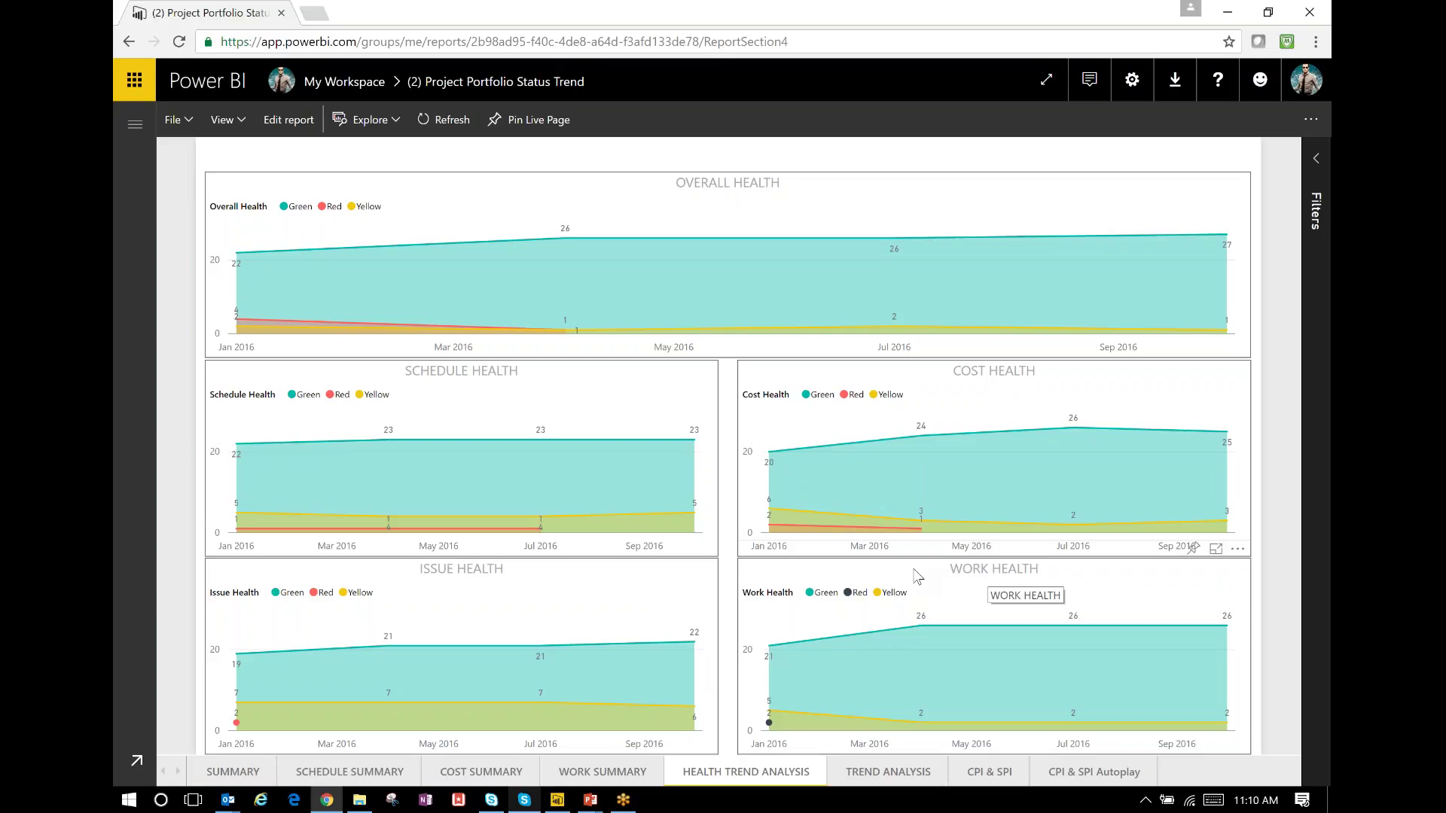
pyautogui.click(872, 776)
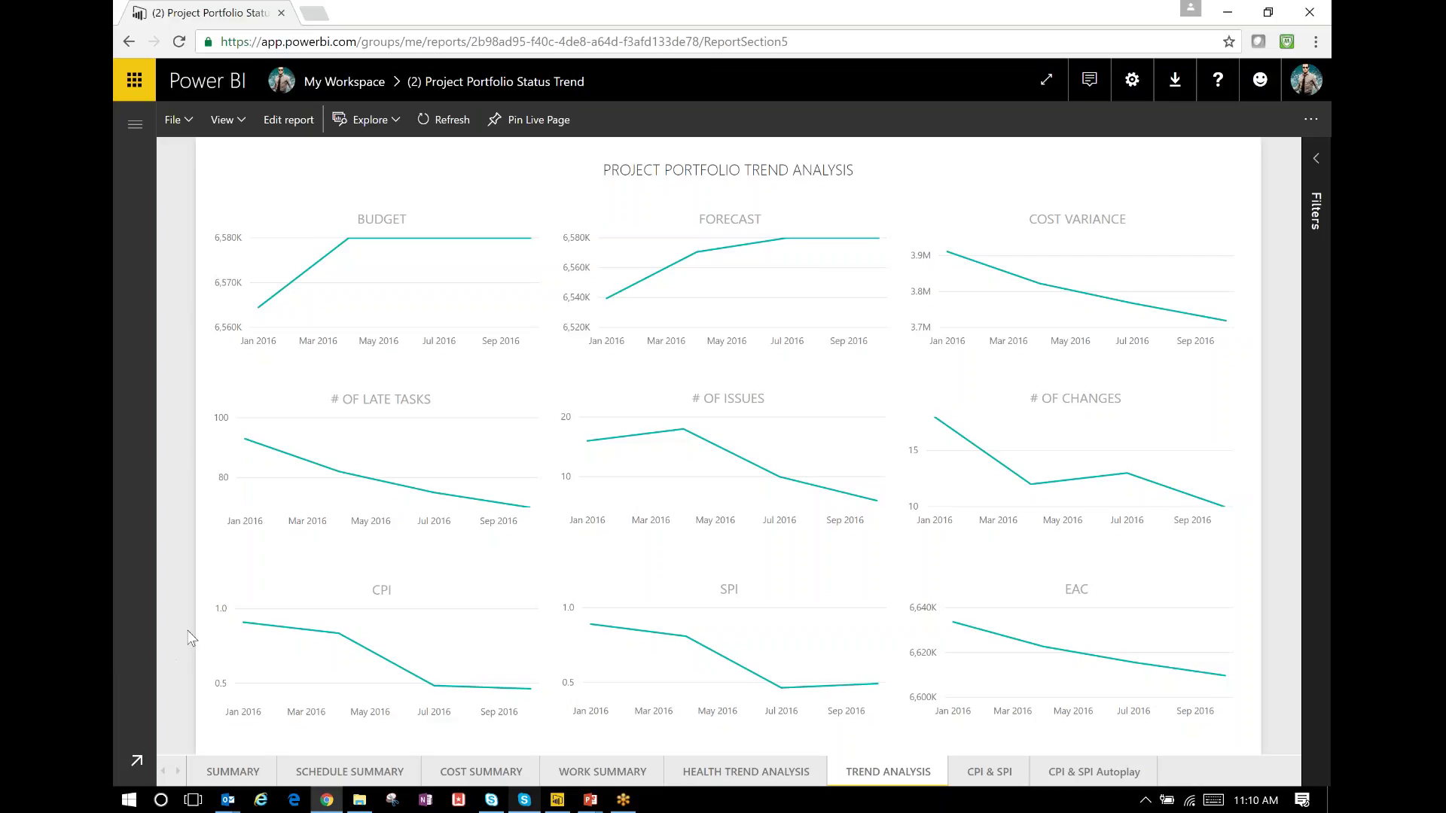
# Filter the CPI & SPI bubble chart to Q1, then back to Q4, then go to CPI & SPI Autoplay.
pyautogui.click(988, 774)
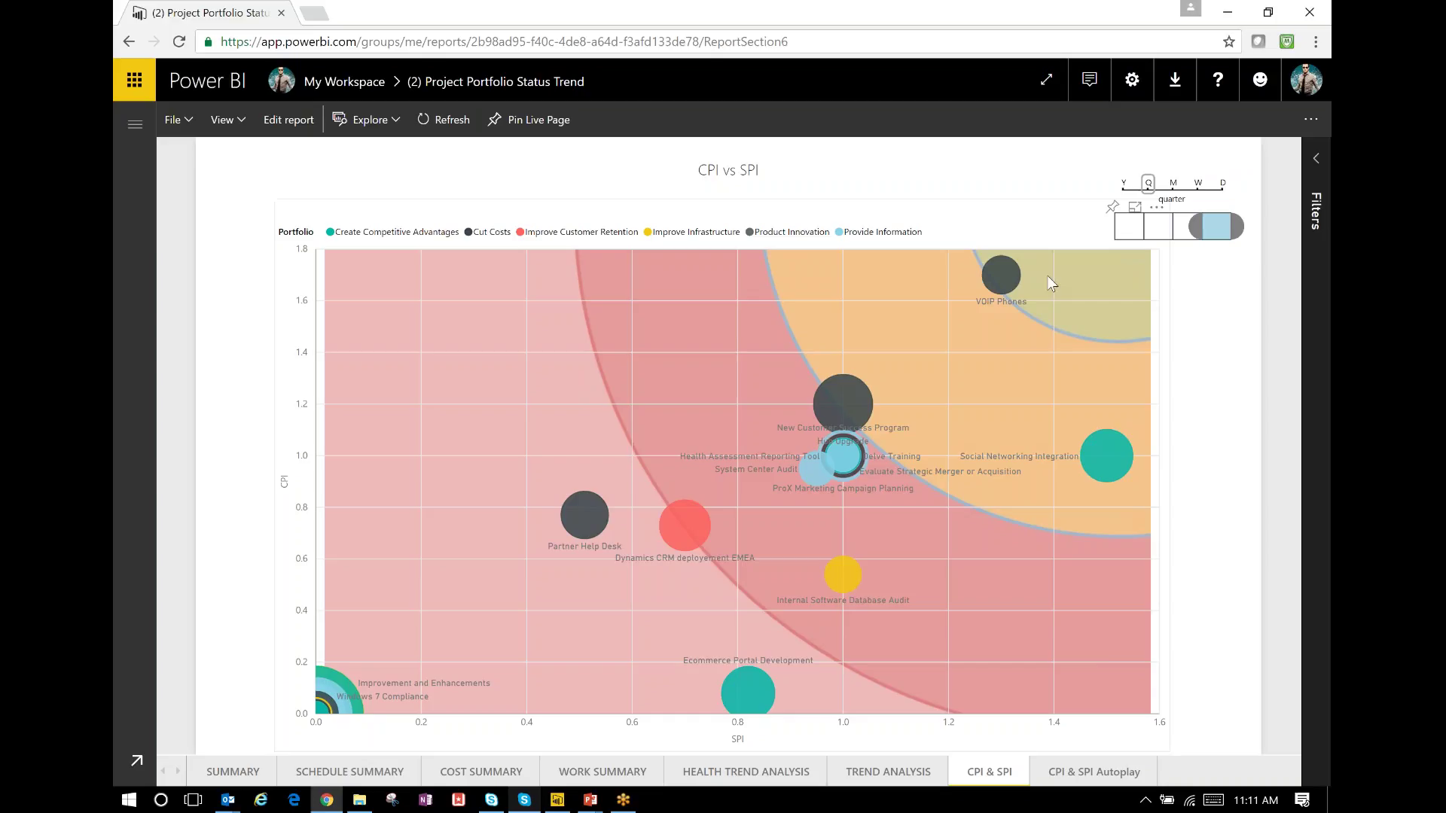
pyautogui.moveTo(1013, 282)
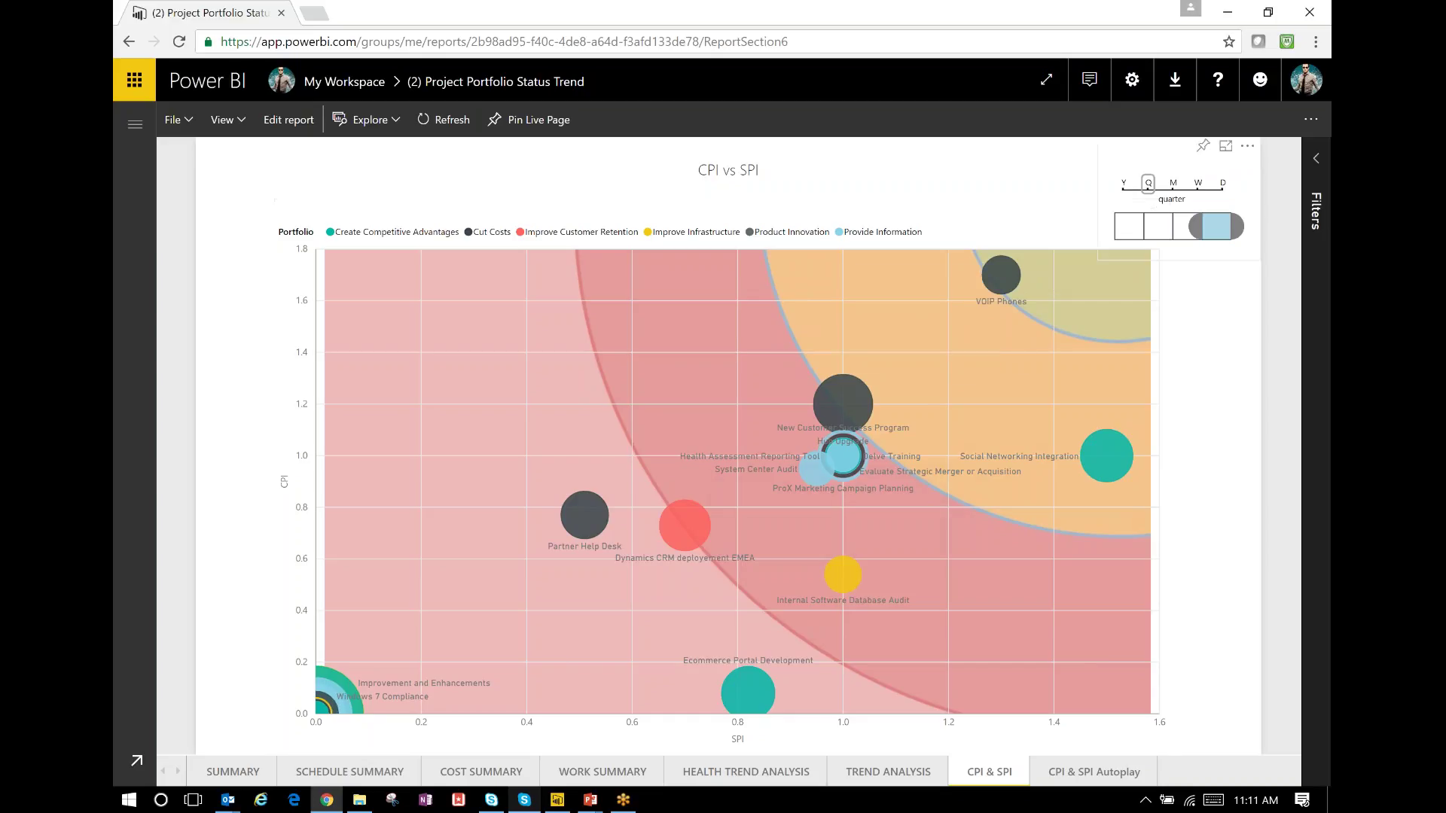
pyautogui.click(1129, 240)
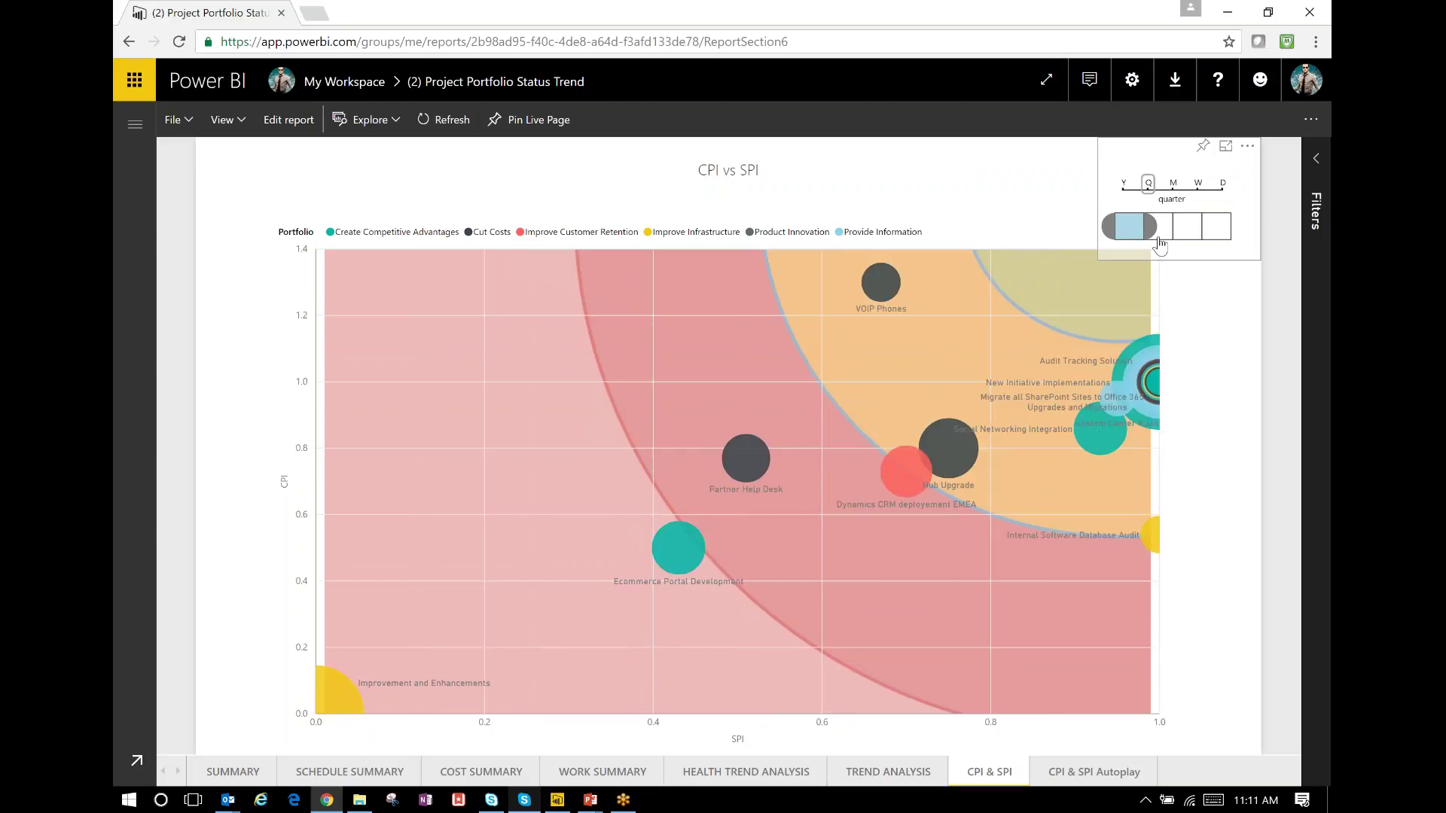
pyautogui.click(1217, 238)
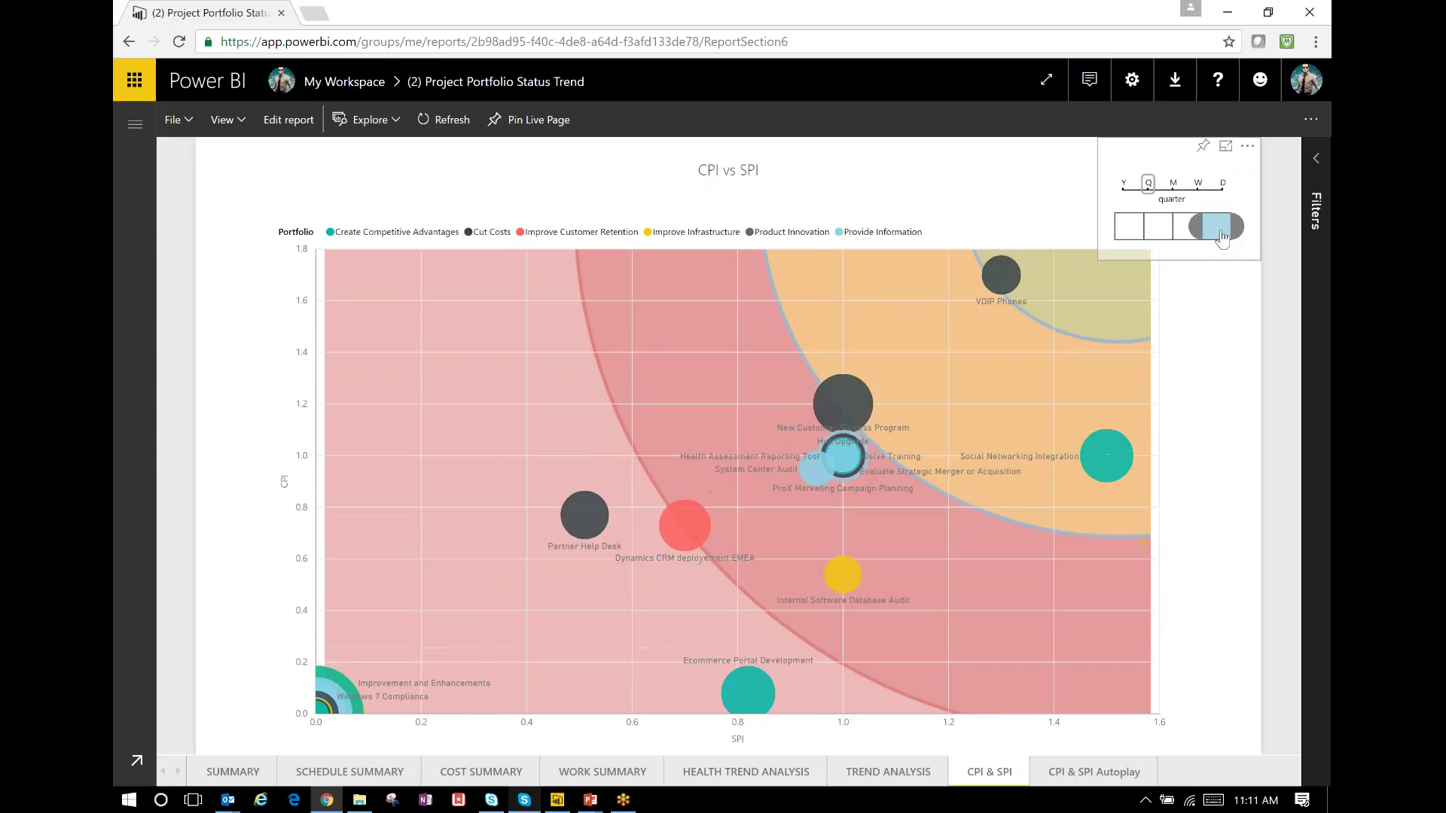
pyautogui.click(1060, 773)
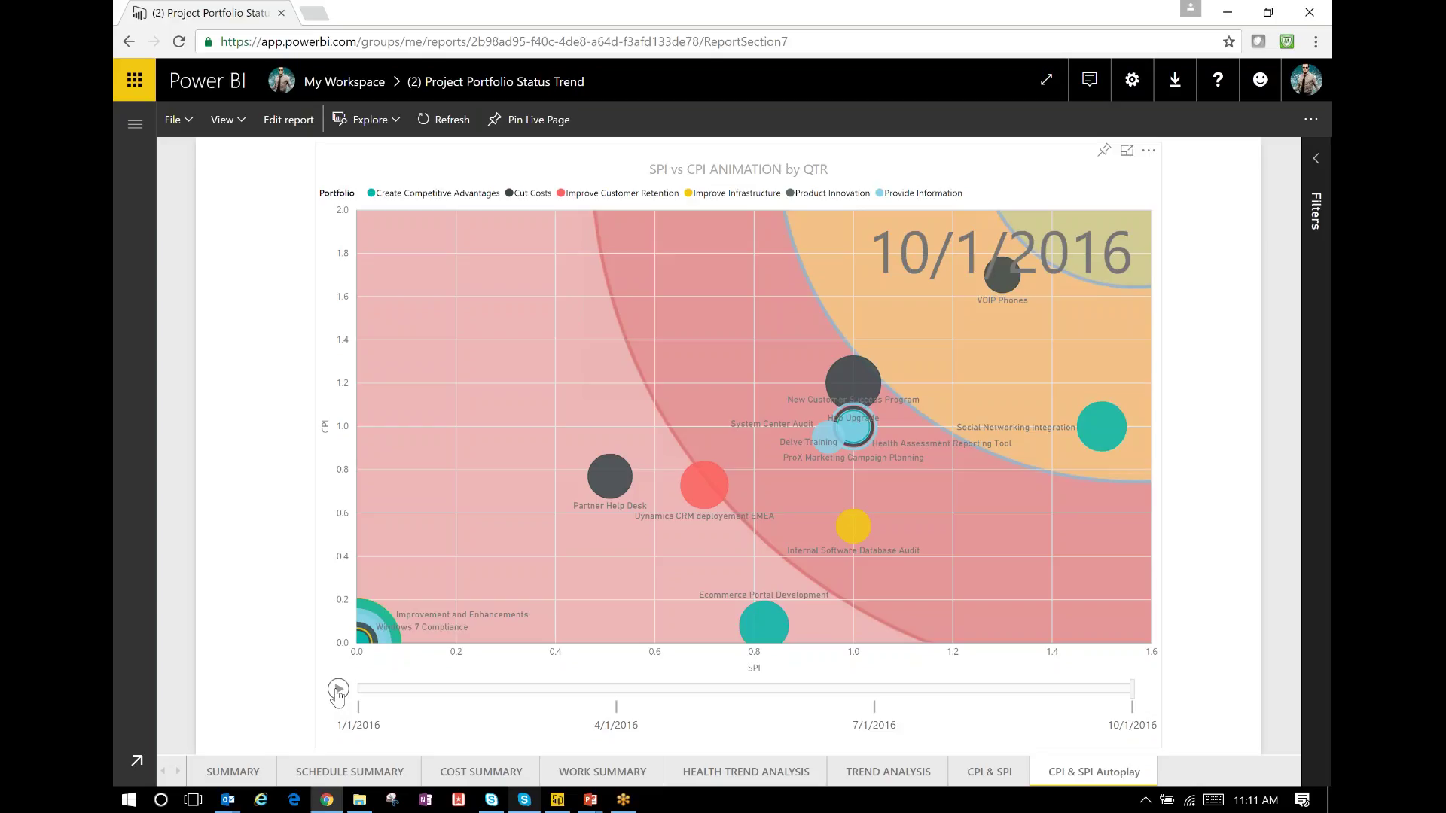
# Play the SPI vs CPI quarterly bubble animation through 2016 to 10/1/2016.
pyautogui.click(337, 691)
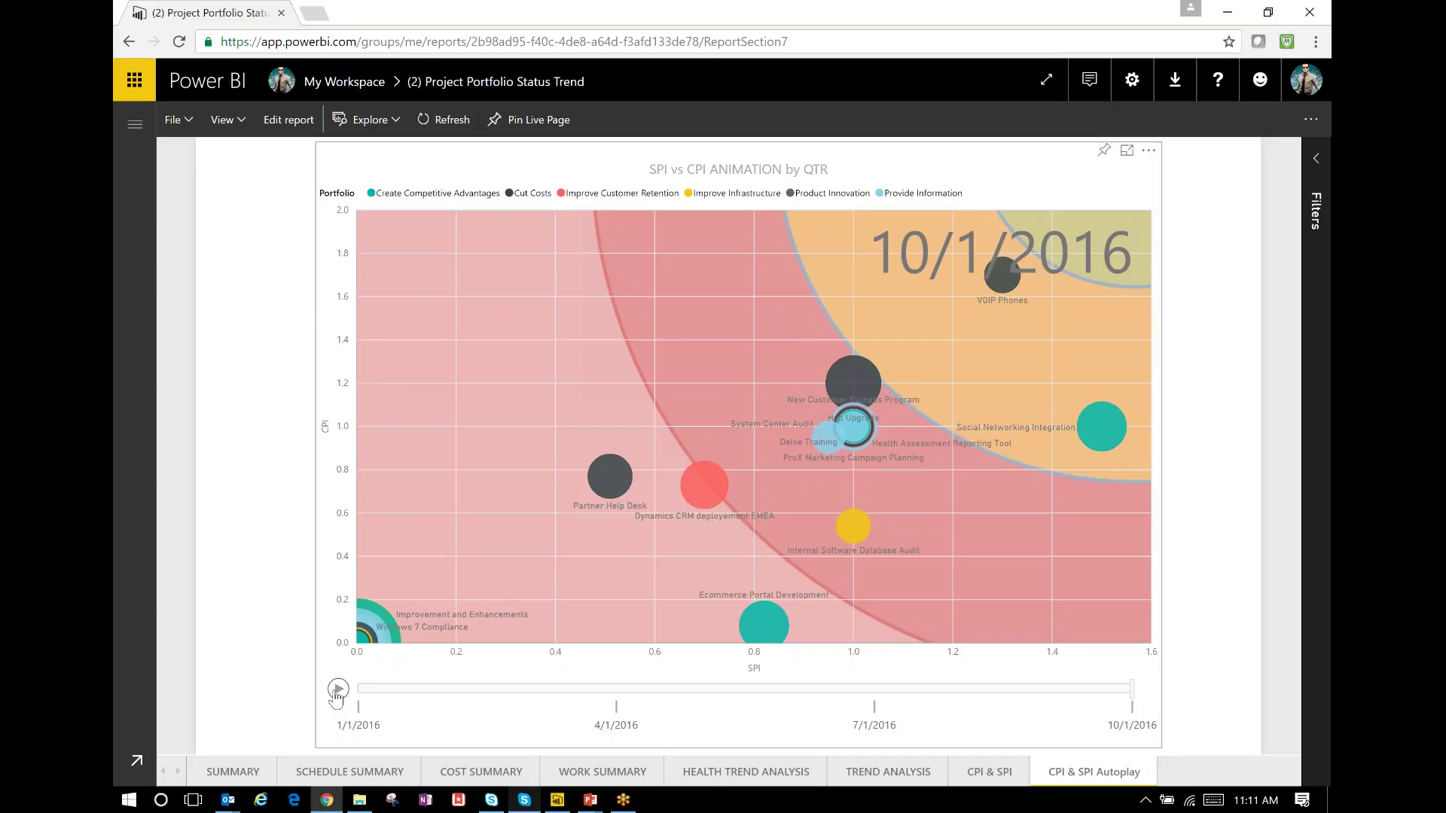
pyautogui.click(553, 801)
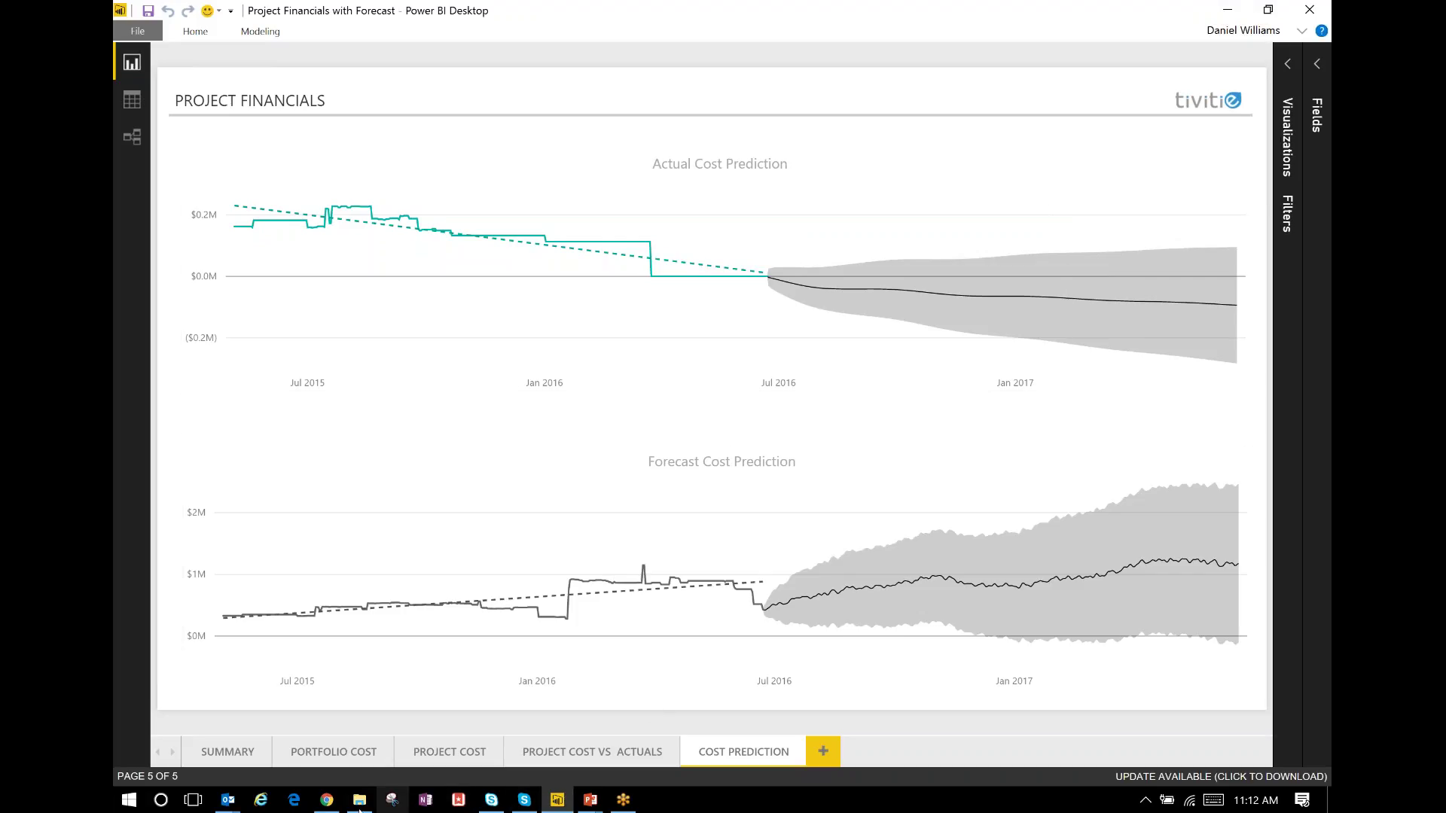
pyautogui.click(326, 800)
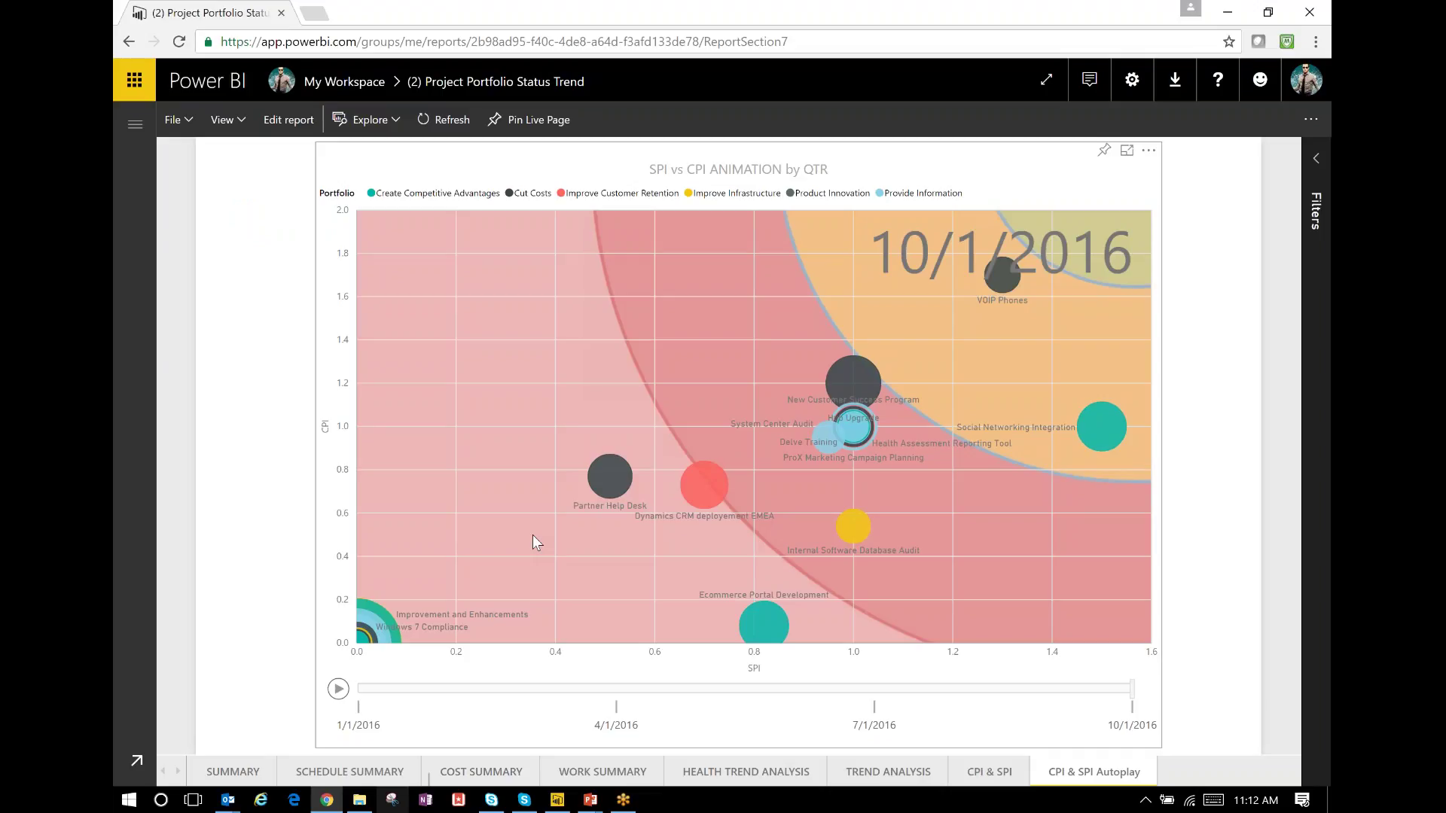
# Open the Project Portfolio Financials report and drill the cost bar chart into Cut Costs projects.
pyautogui.click(134, 126)
pyautogui.scroll(-5, 174, 422)
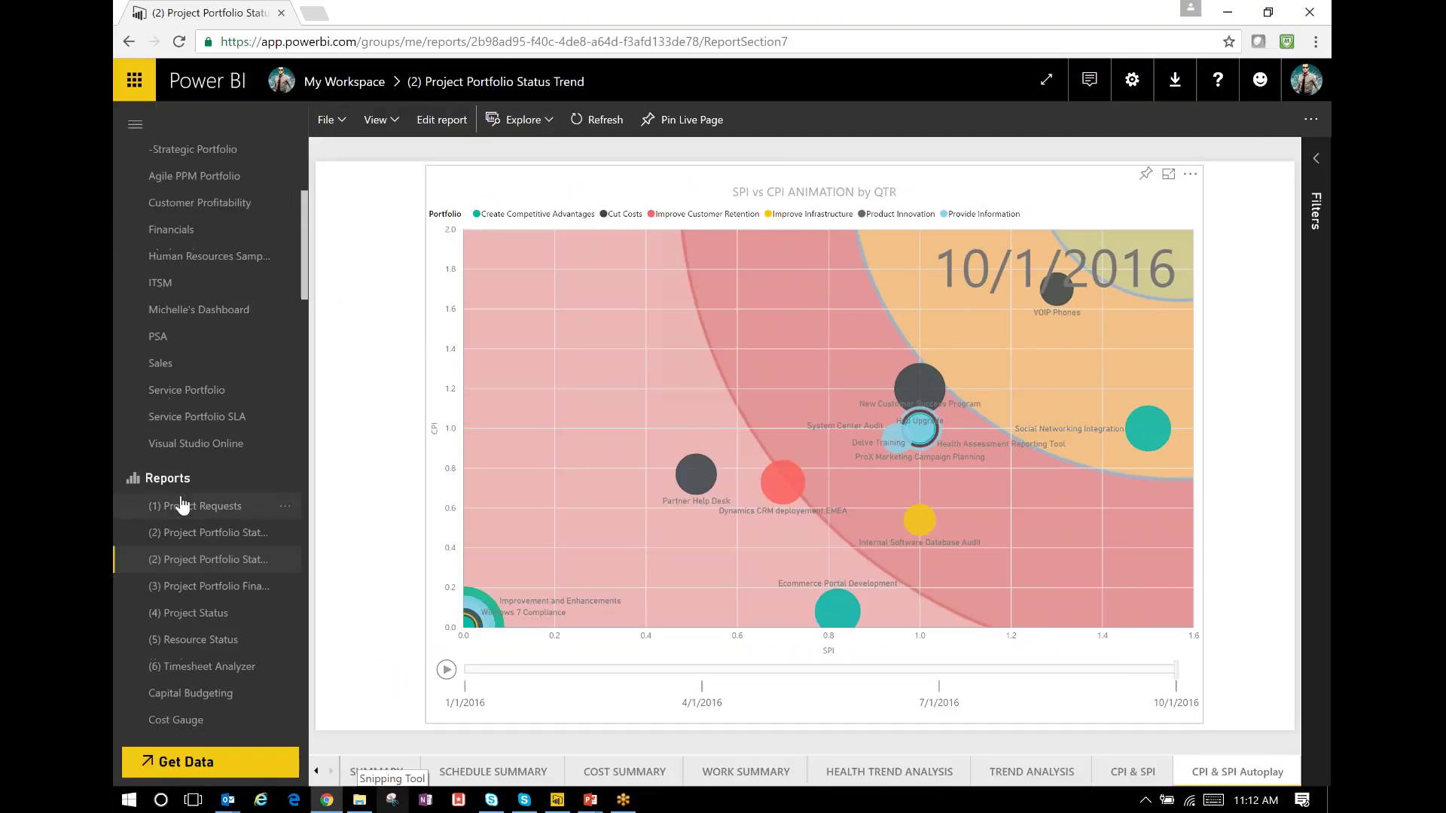
pyautogui.scroll(-2, 189, 512)
pyautogui.click(199, 501)
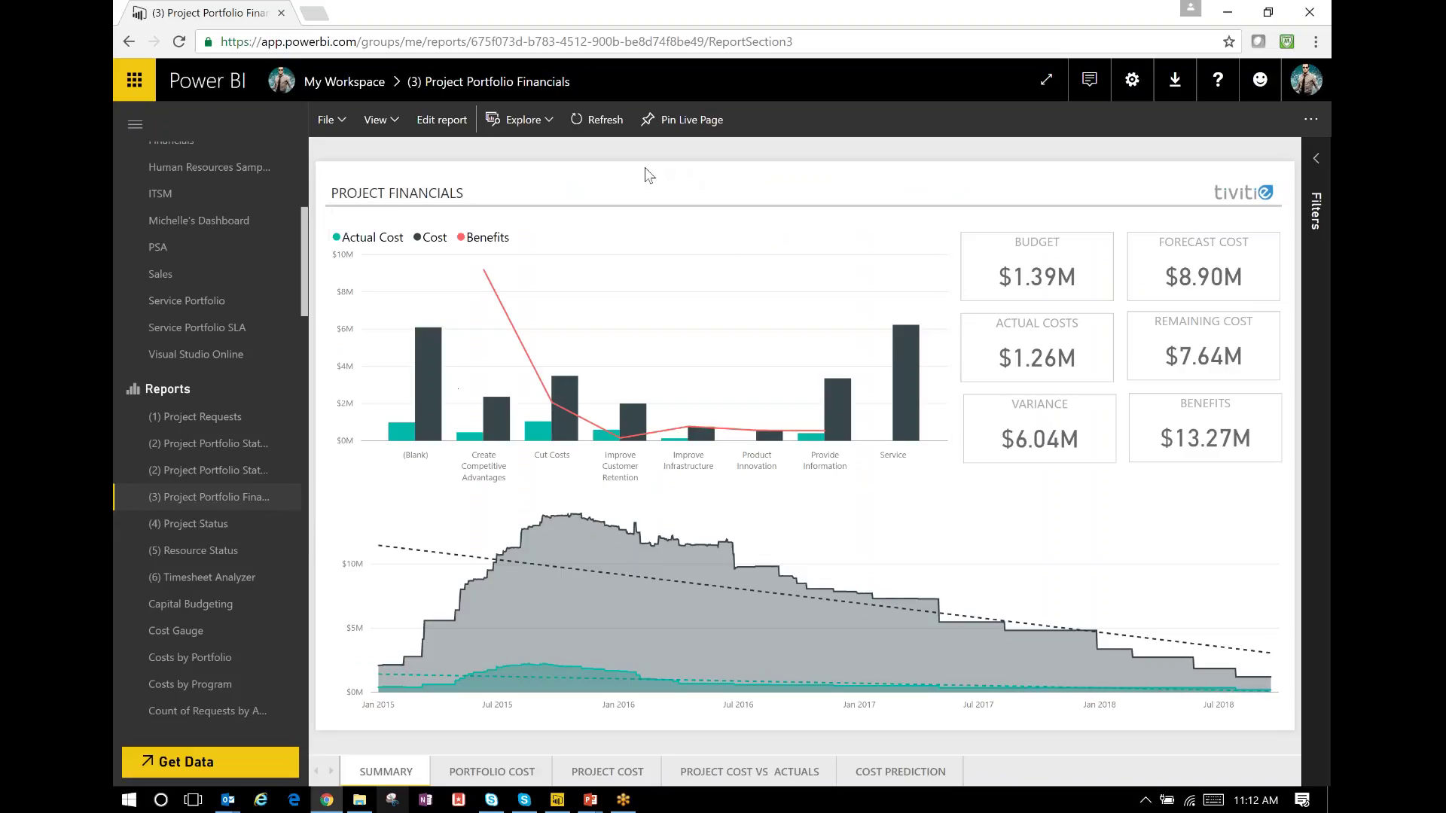
pyautogui.moveTo(494, 290)
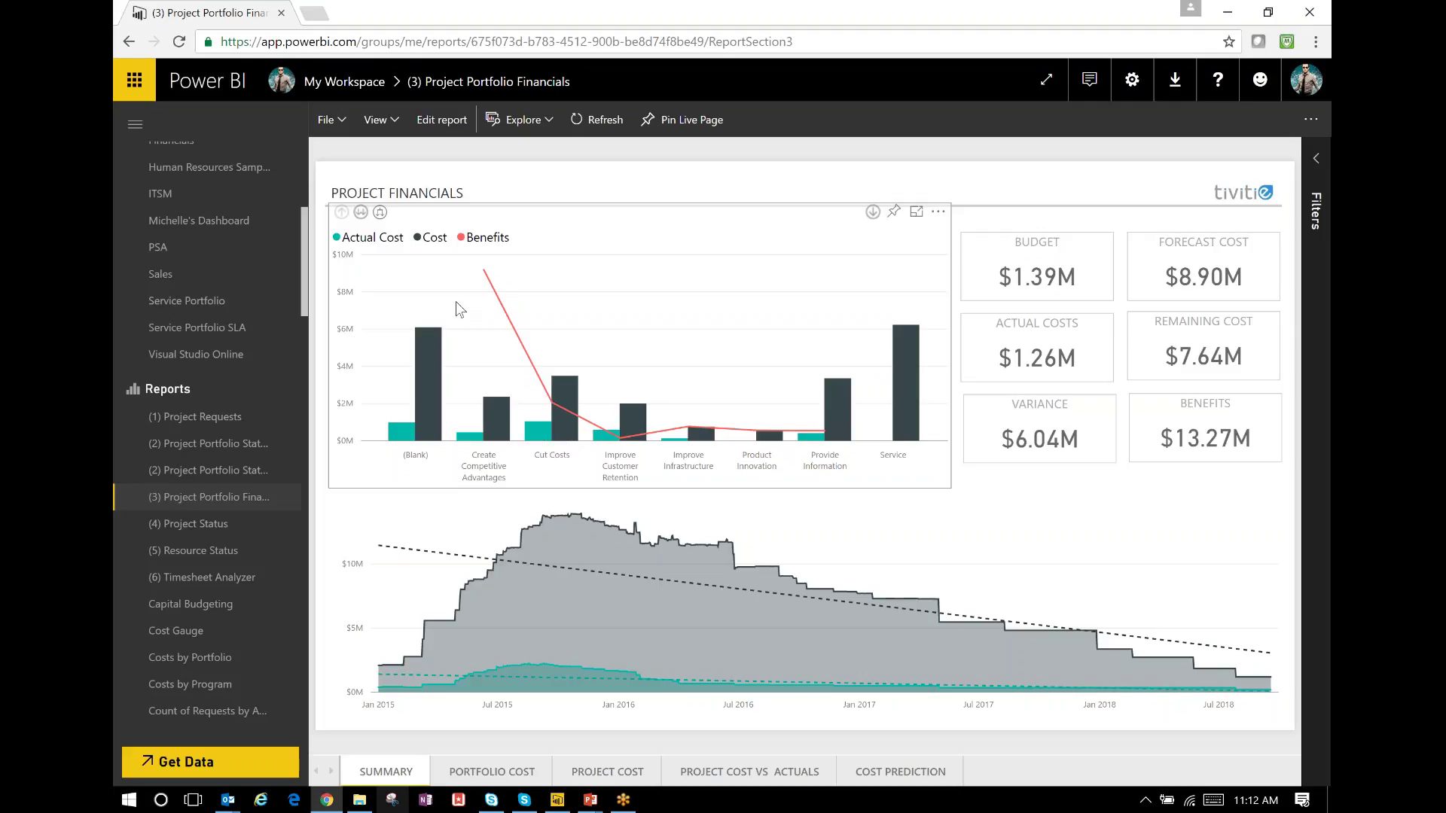
pyautogui.click(872, 211)
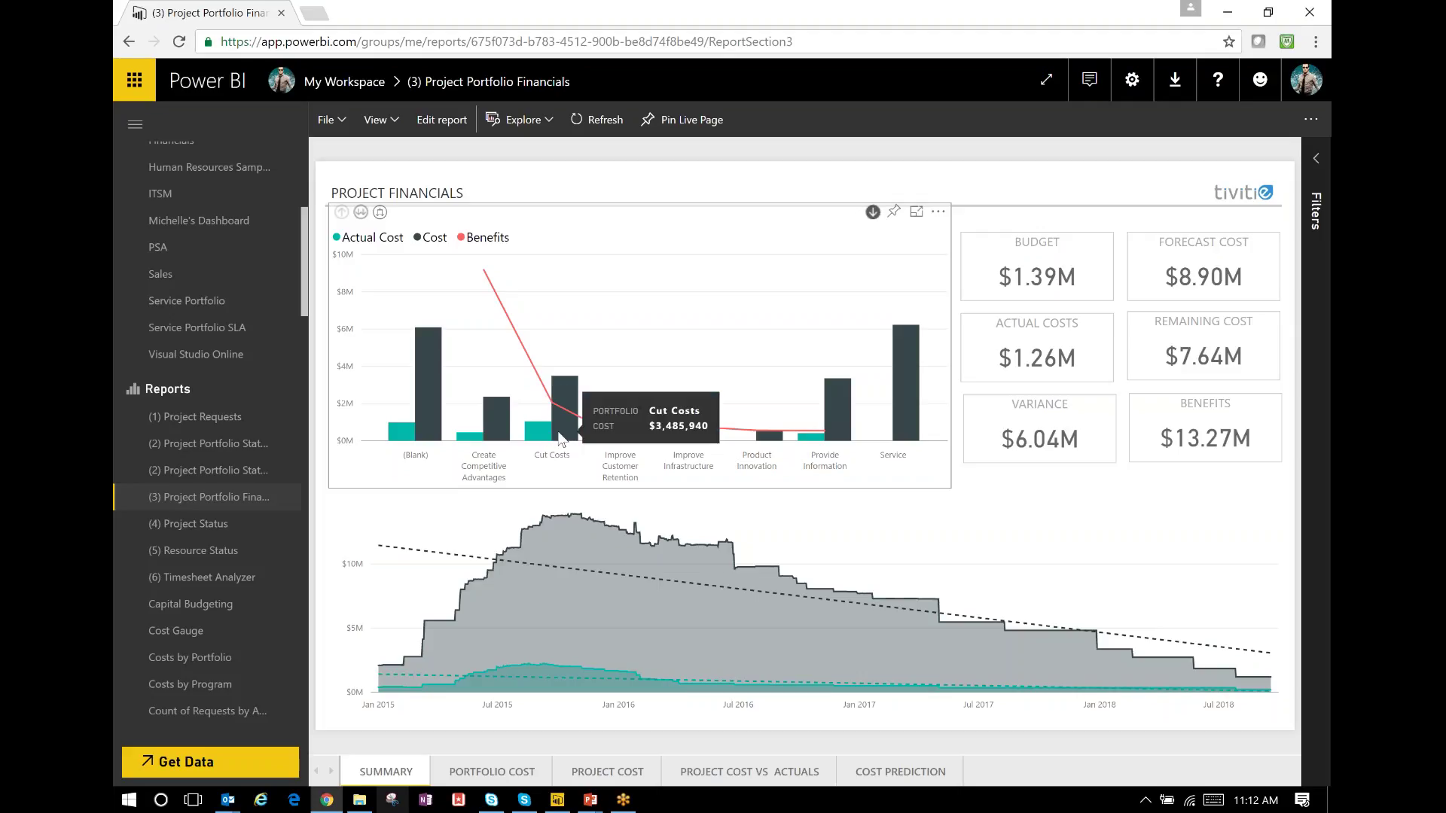
pyautogui.click(560, 435)
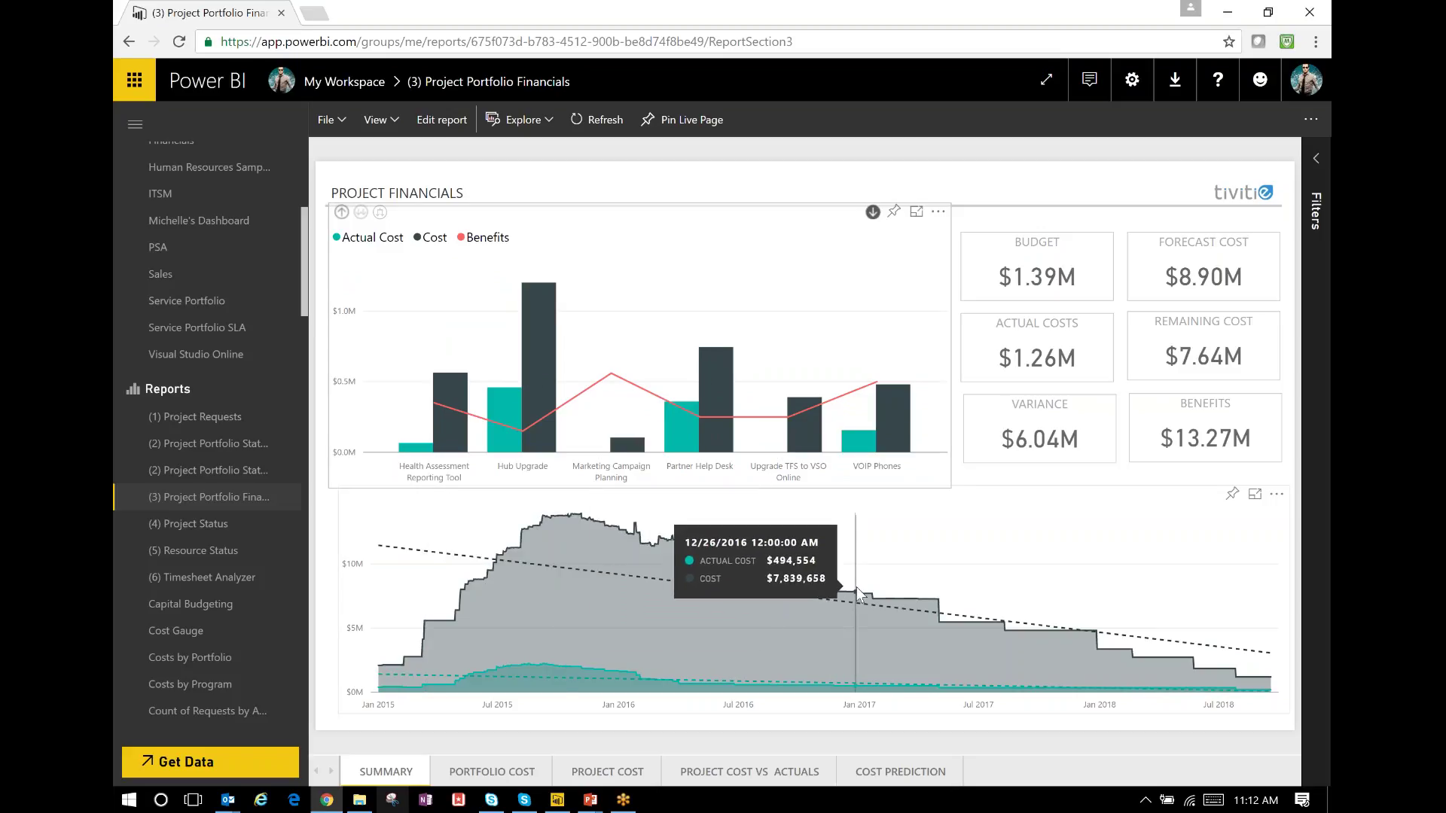
# View Portfolio Cost, cost by project, cost vs actuals and cost prediction pages, then open Project Status.
pyautogui.click(486, 773)
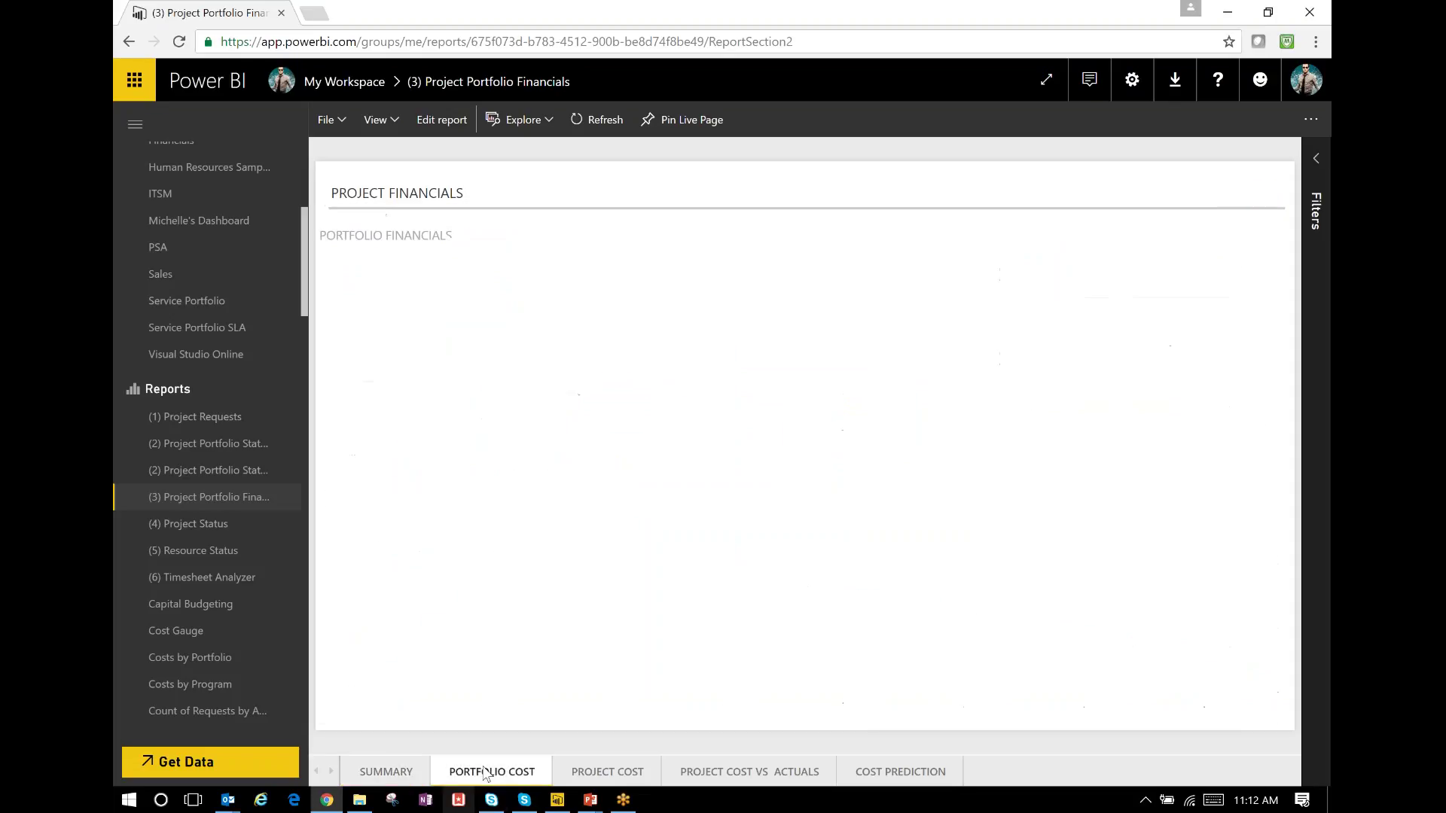
pyautogui.click(601, 774)
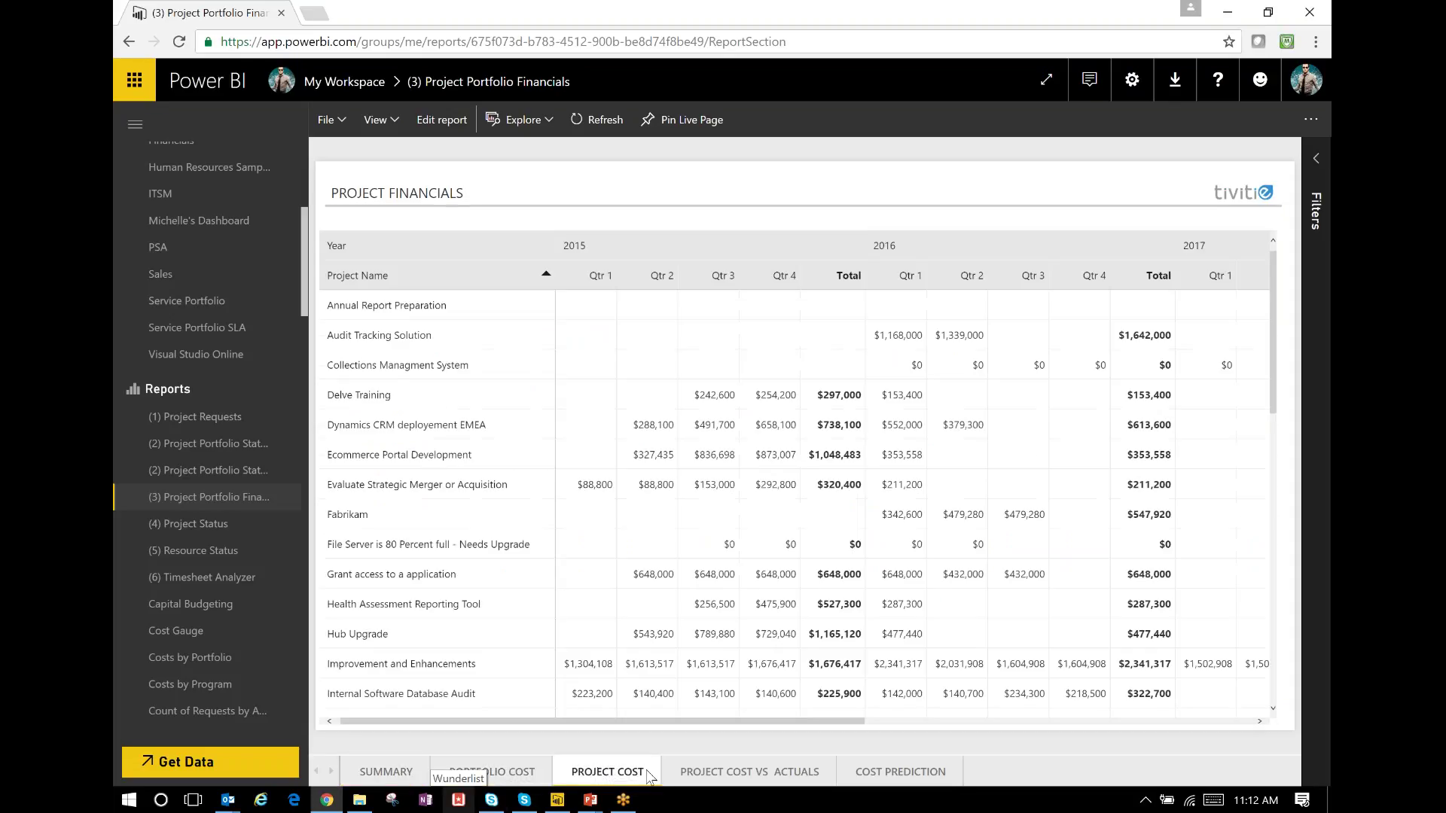
pyautogui.click(694, 776)
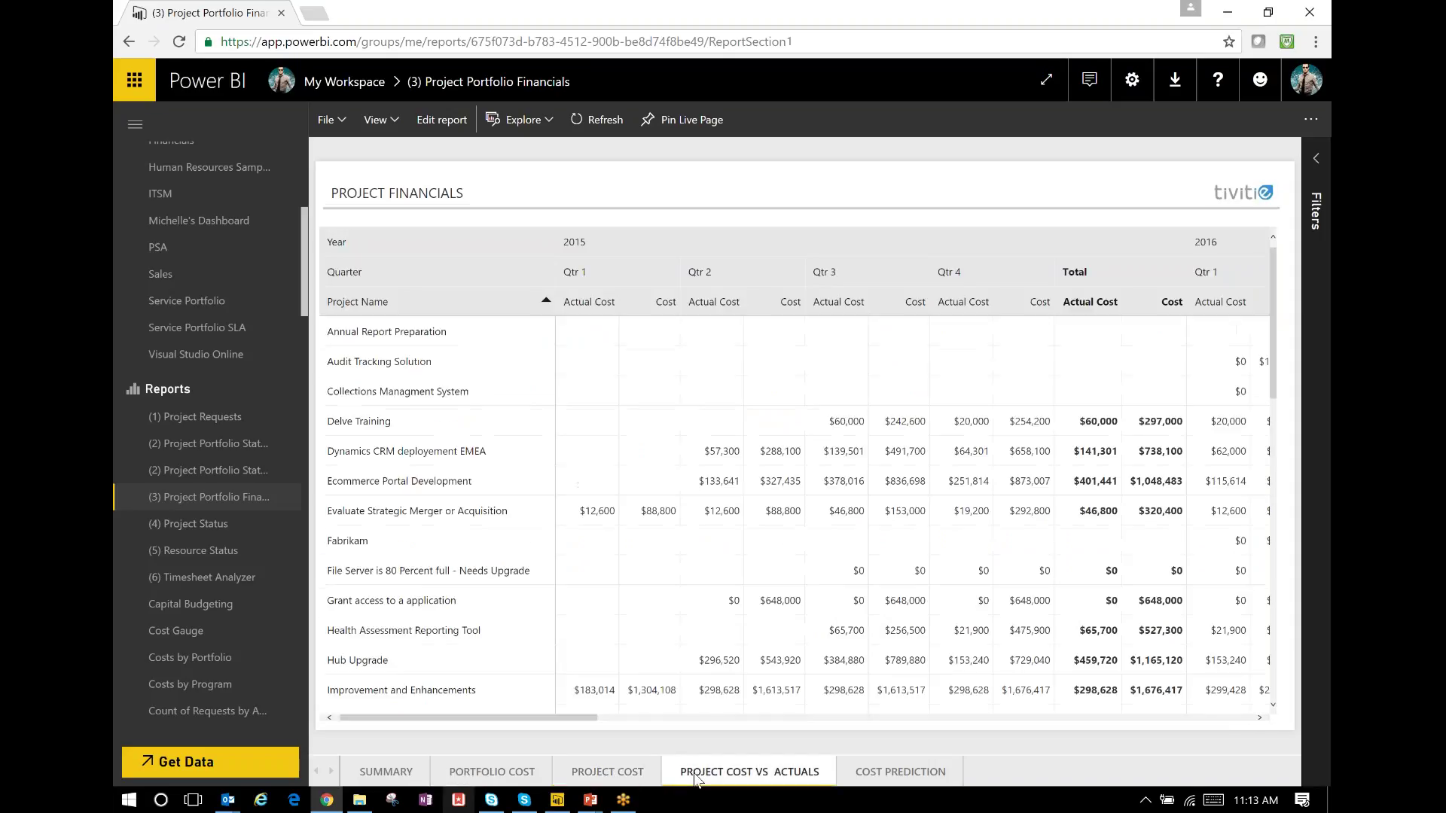
pyautogui.click(879, 774)
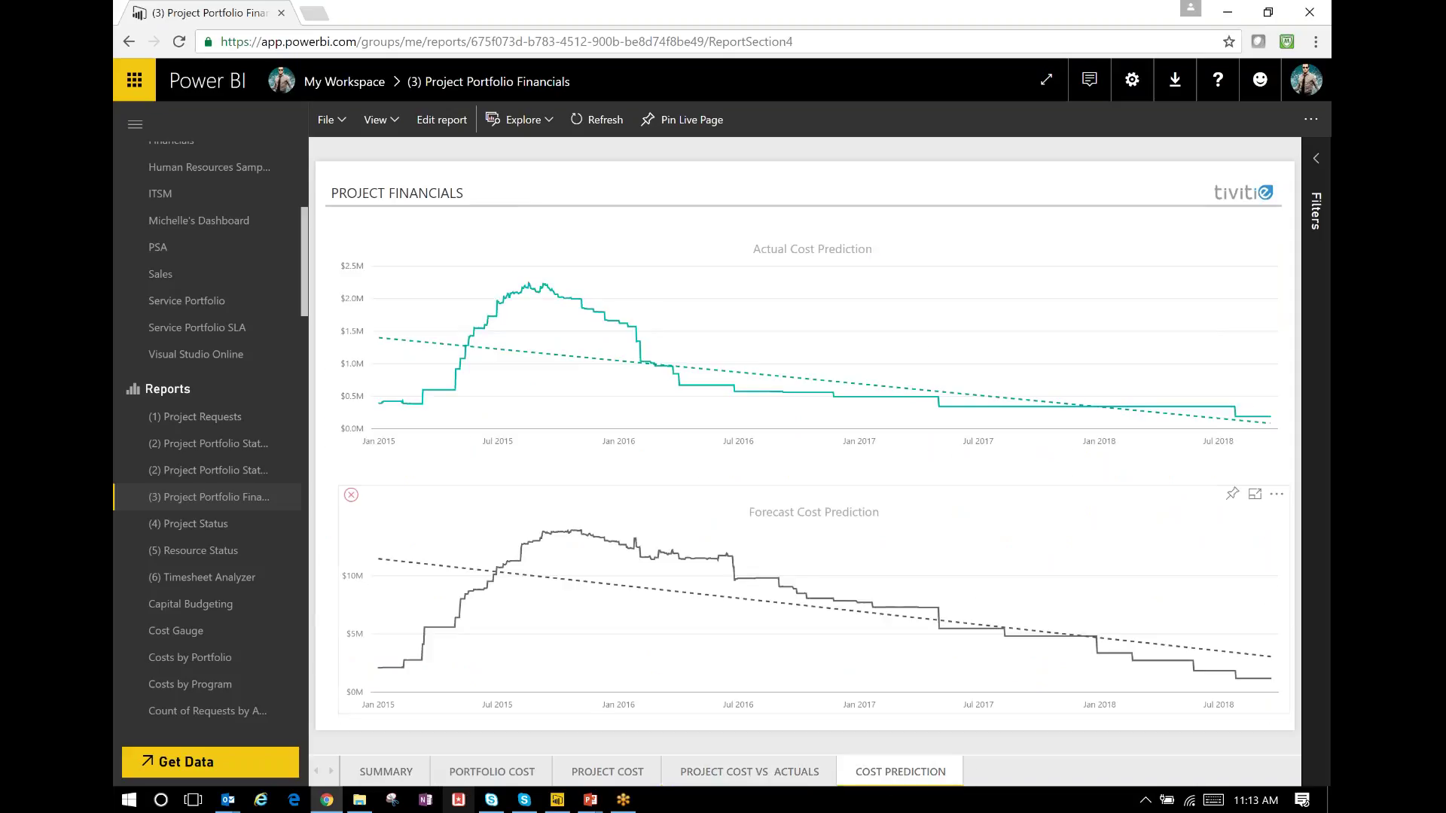
pyautogui.click(217, 531)
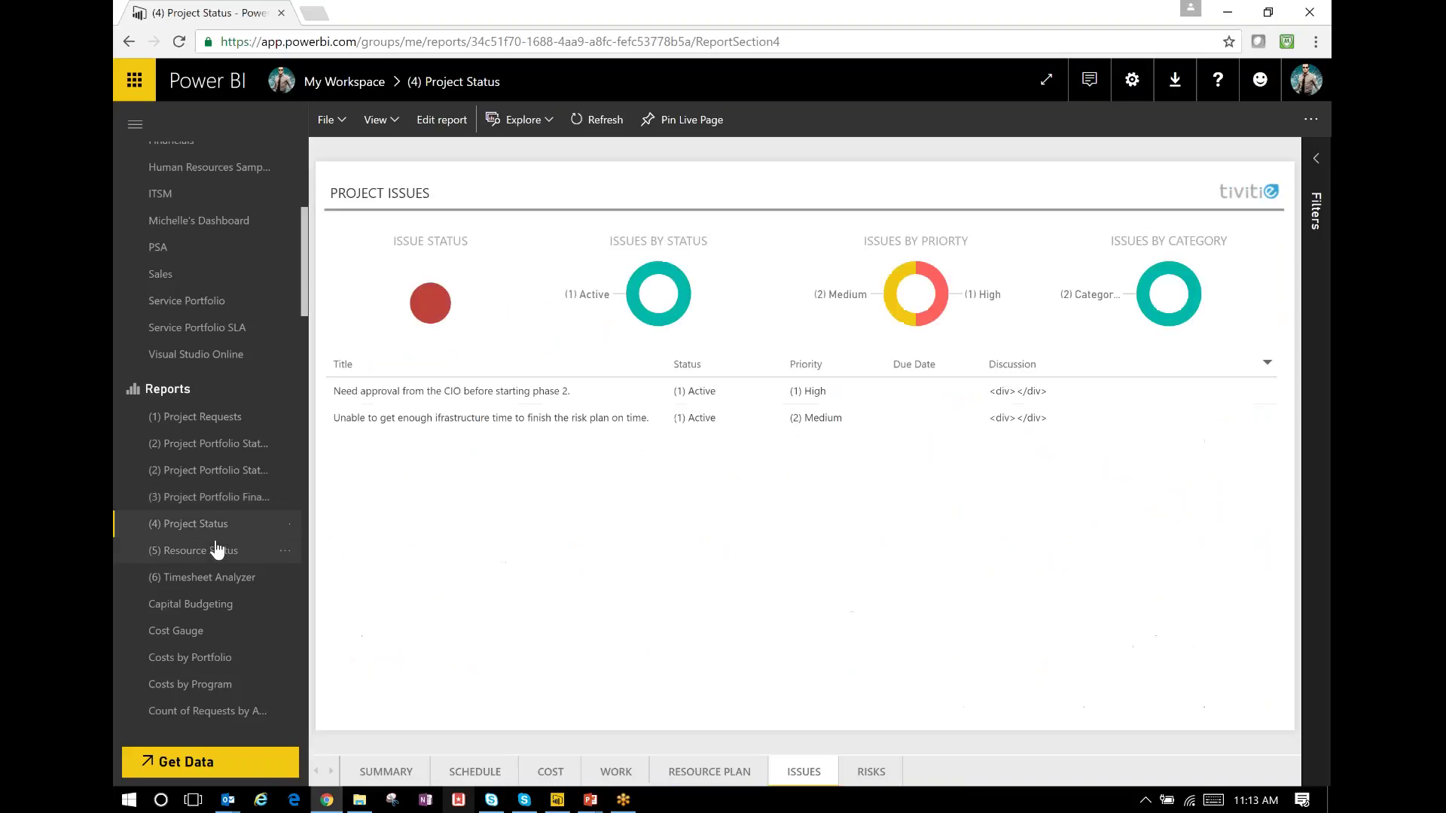
# View the Project Status summary page, then the schedule page showing 28% complete.
pyautogui.click(394, 772)
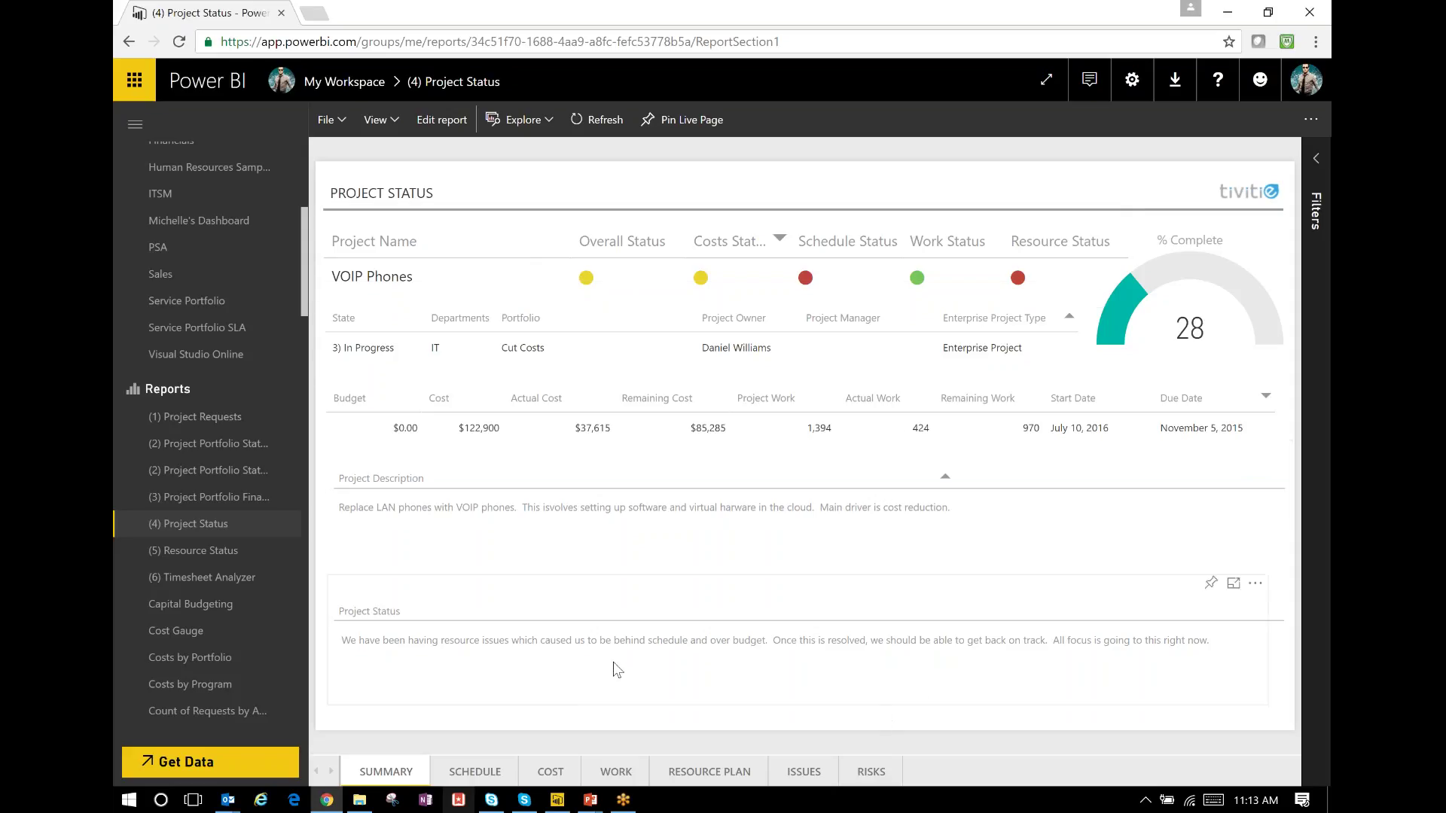
pyautogui.click(478, 773)
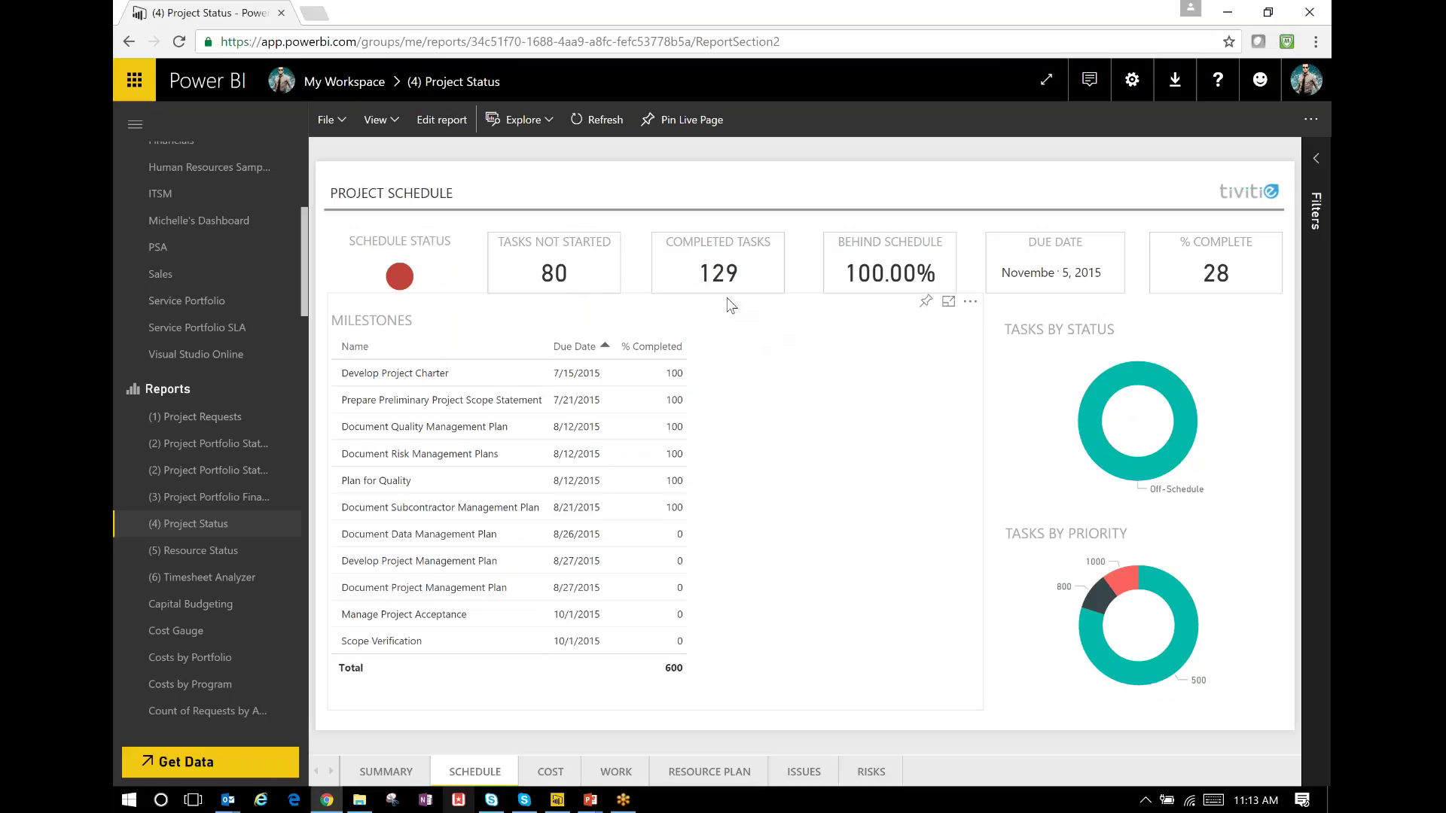
# View the cost, work, resource plan, issues and risks pages, then open the Resource Status report.
pyautogui.click(551, 772)
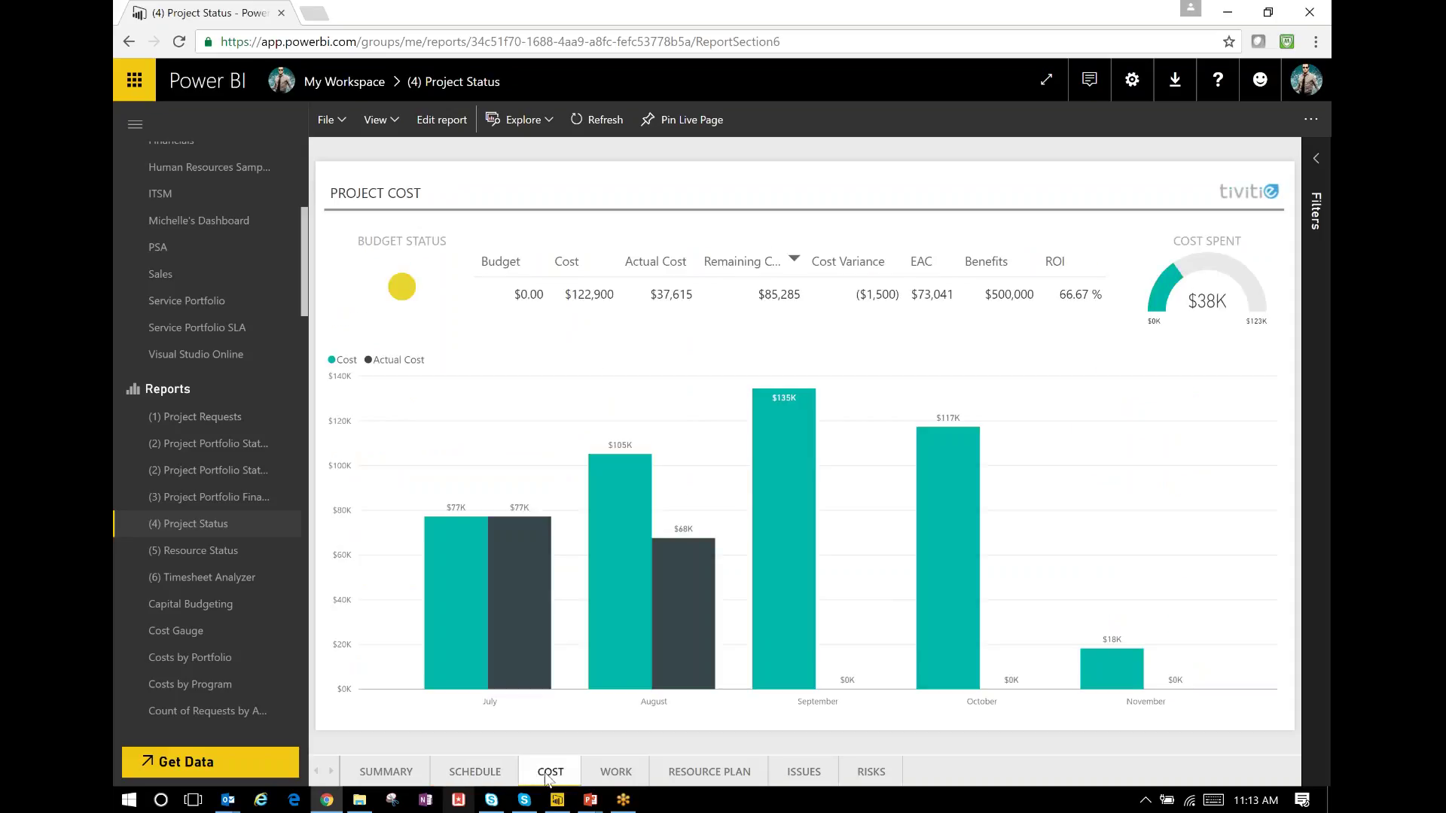
pyautogui.click(599, 777)
pyautogui.click(684, 775)
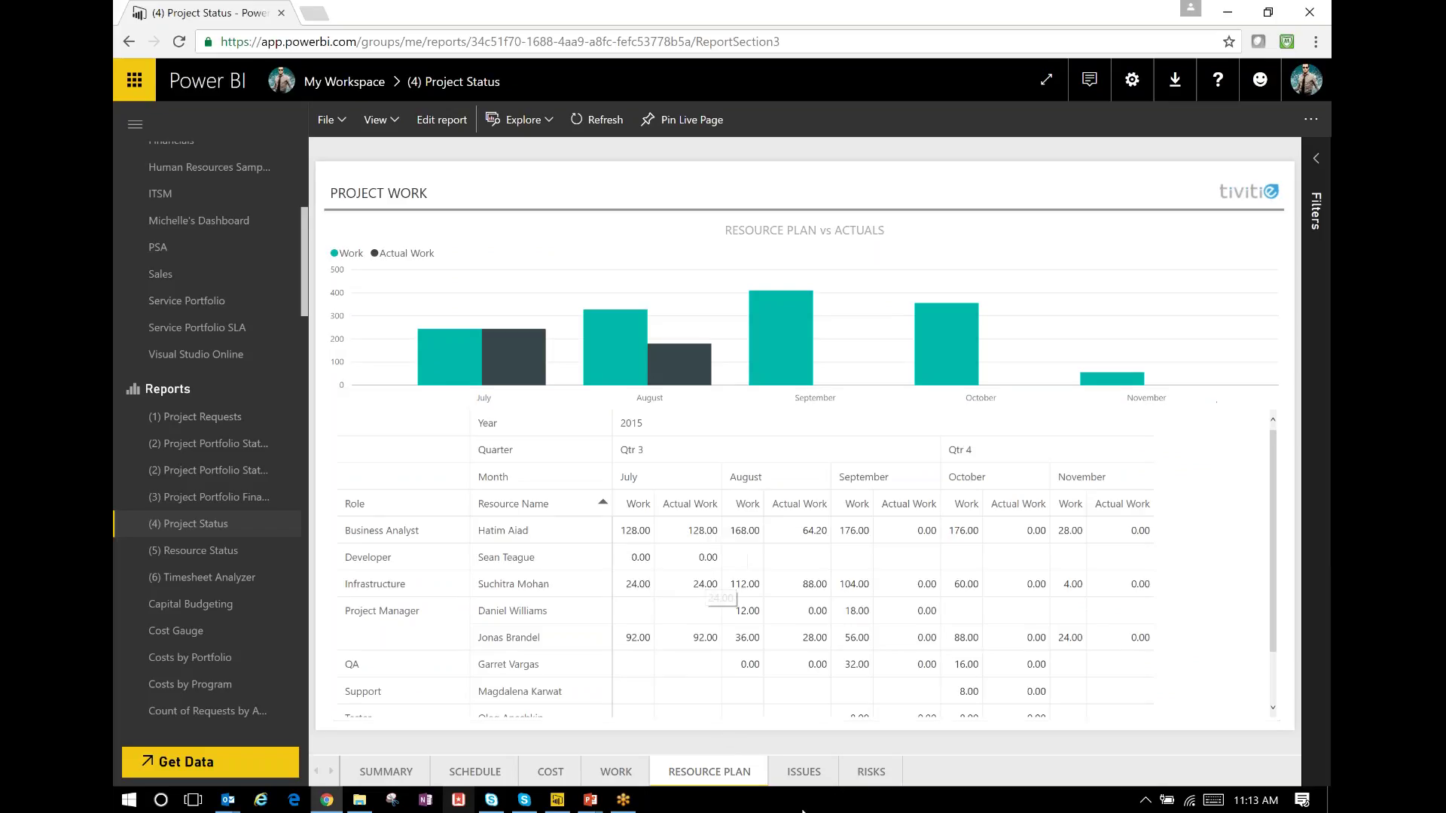
pyautogui.click(819, 778)
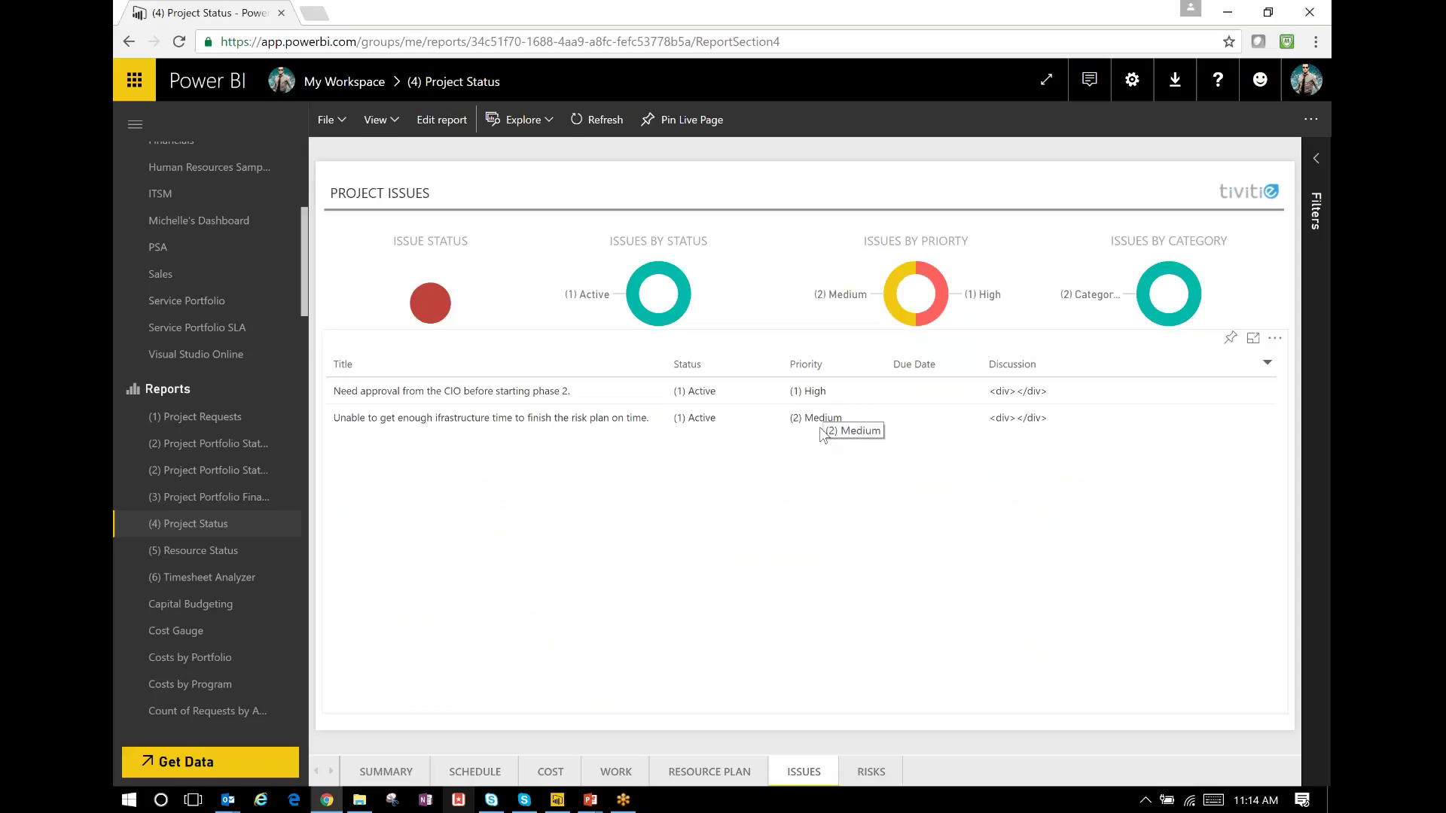
pyautogui.click(872, 776)
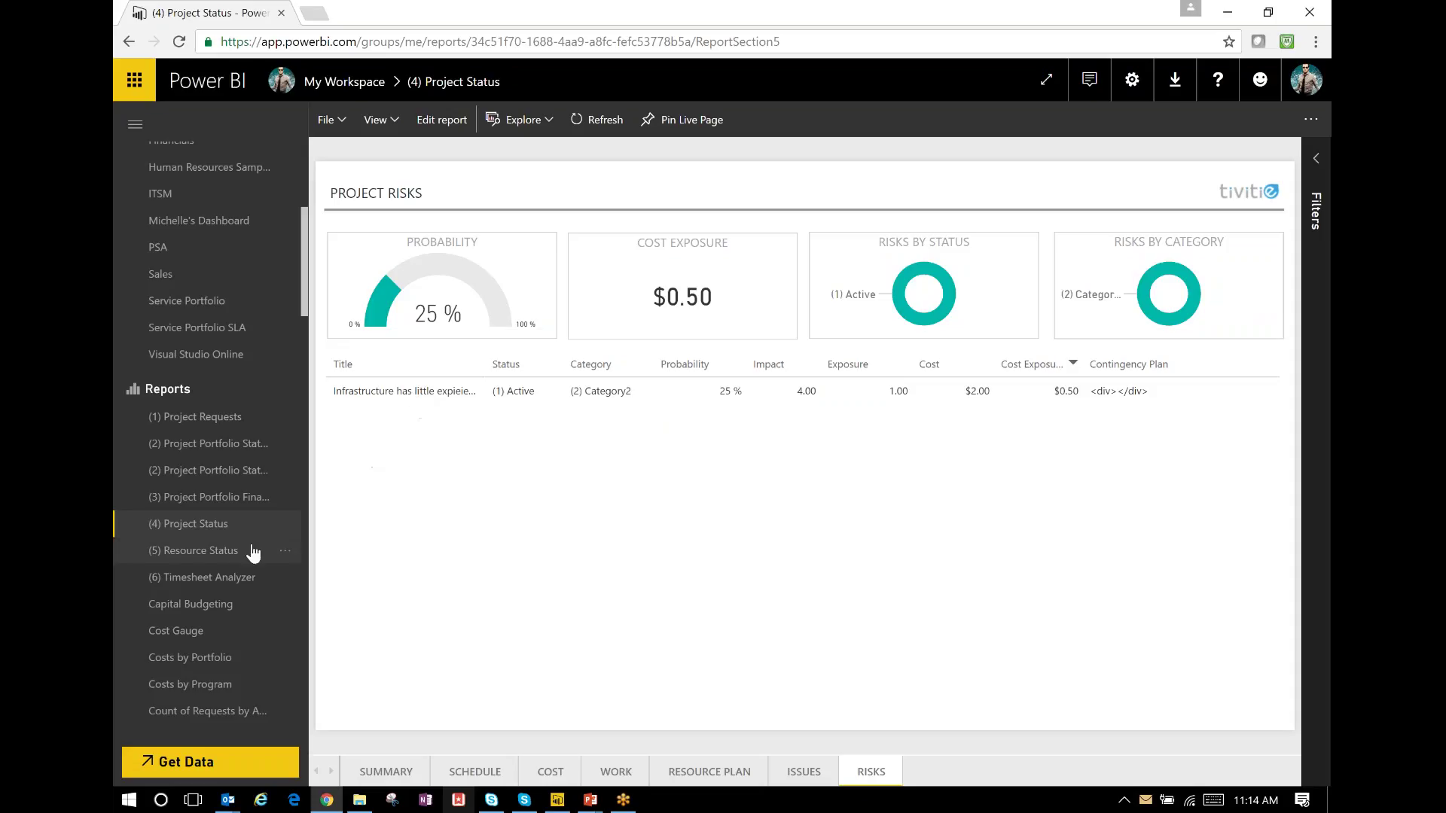
pyautogui.click(218, 552)
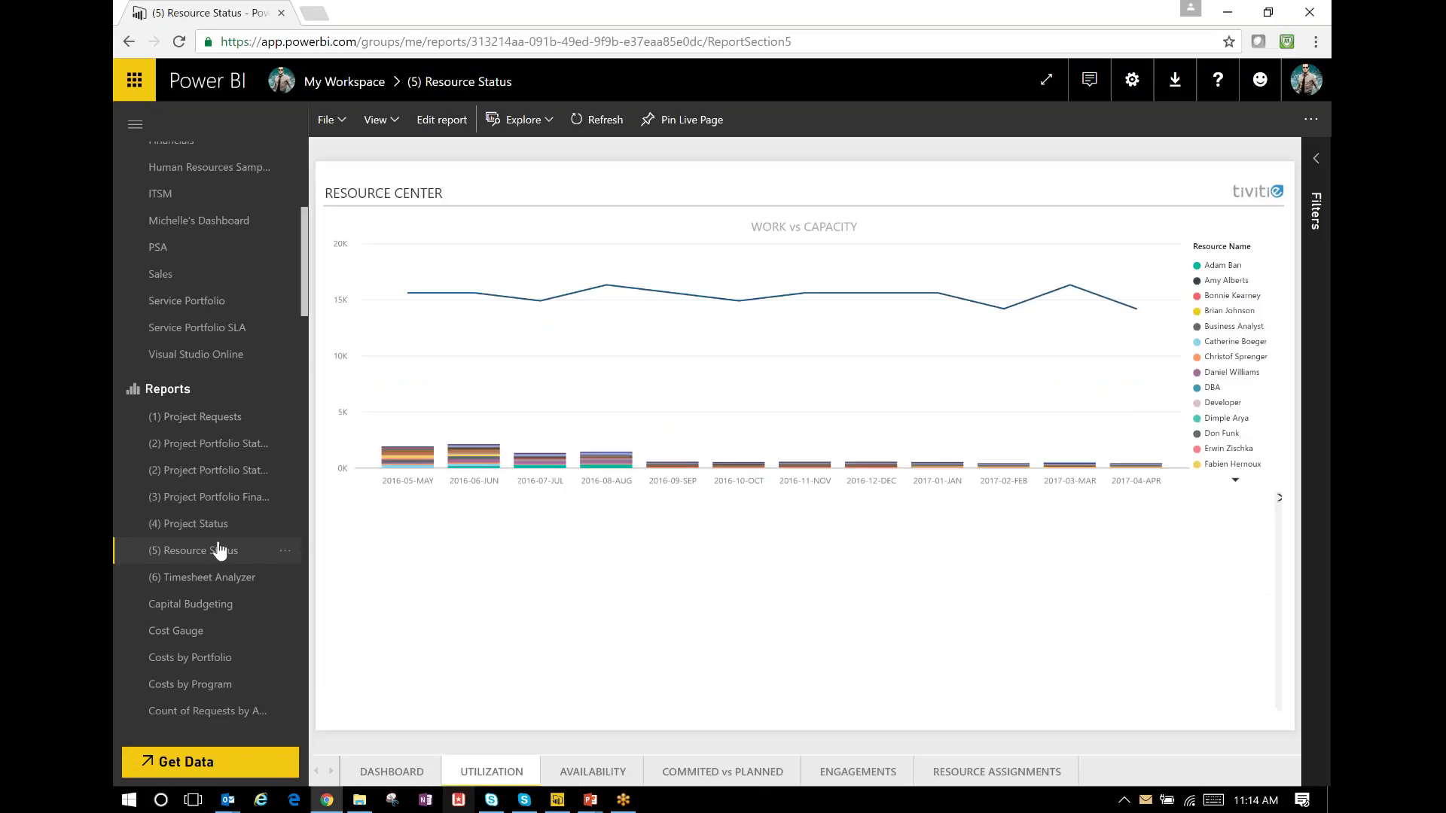
# Show the Resource Status dashboard page and inspect its availability, work-by-type and capacity visuals.
pyautogui.click(389, 773)
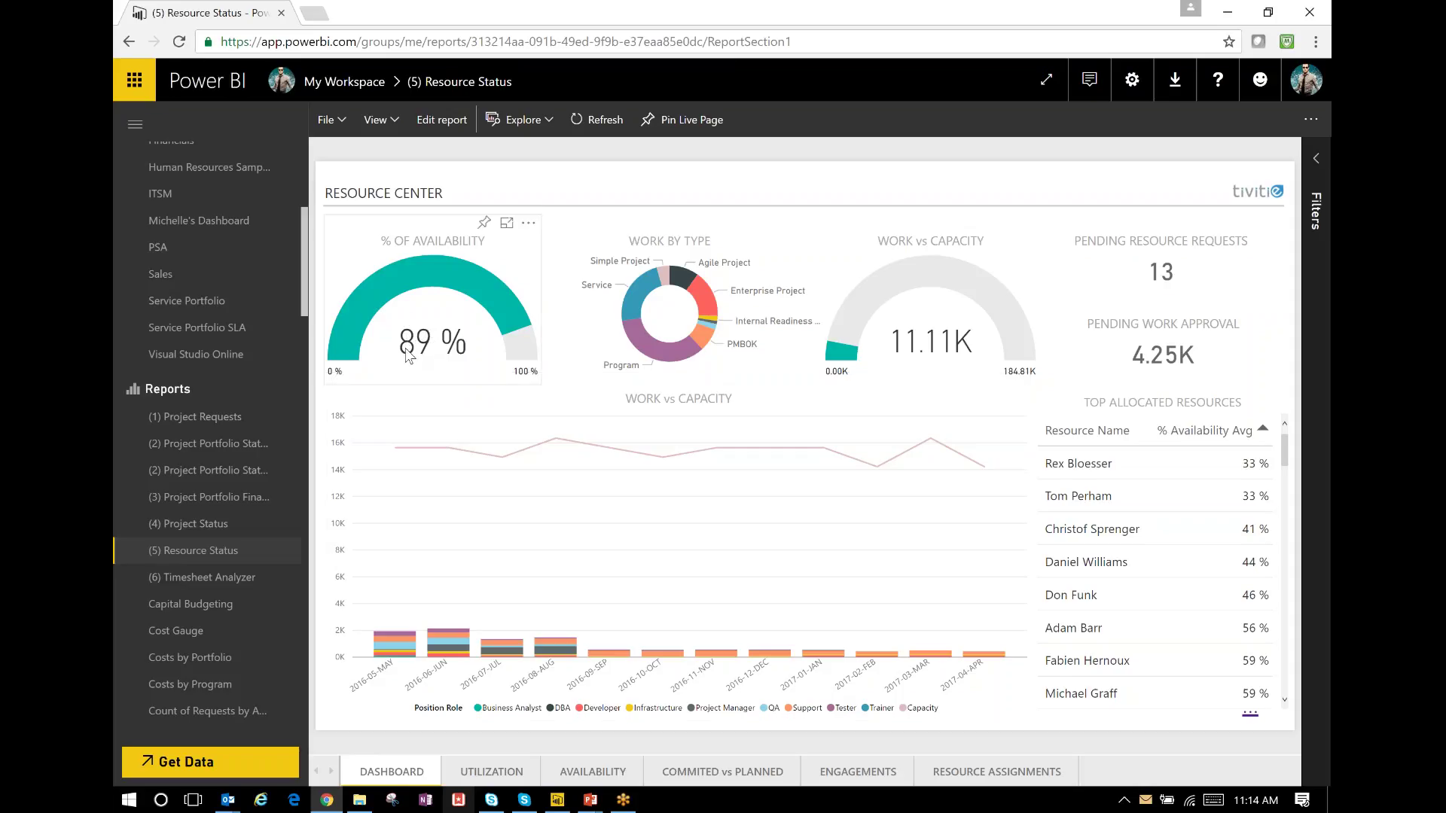
pyautogui.moveTo(412, 354)
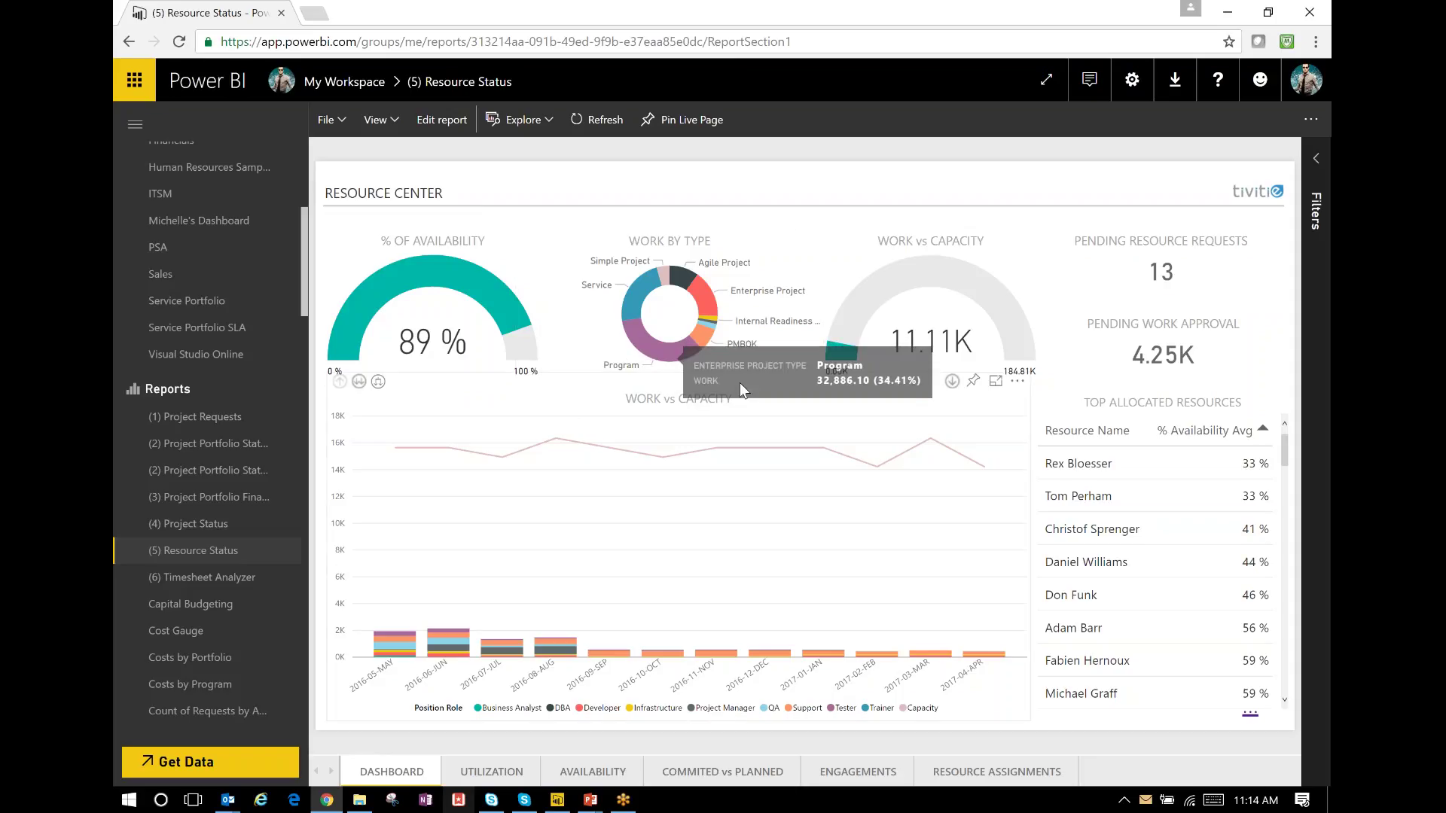
pyautogui.moveTo(644, 335)
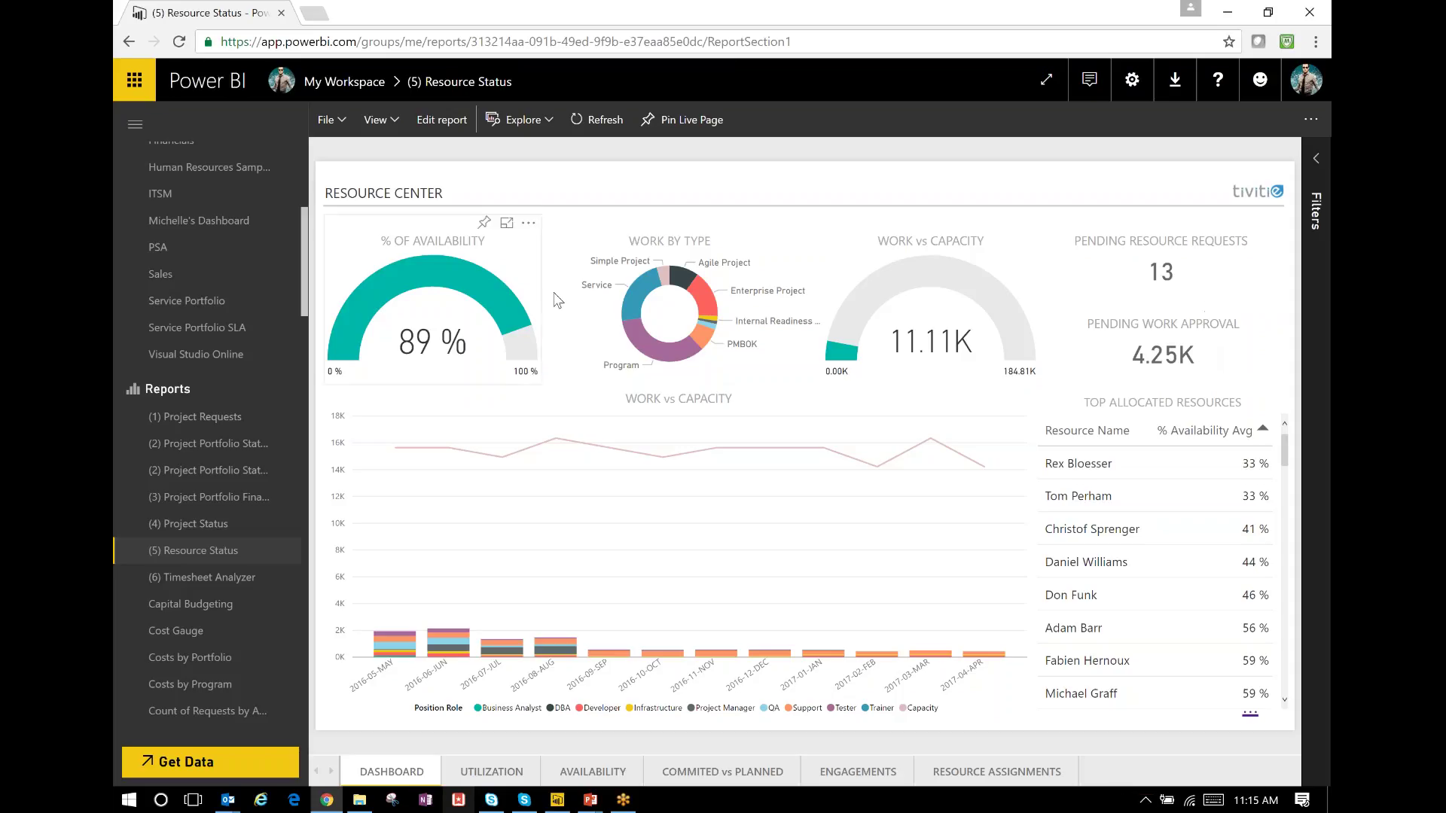
pyautogui.moveTo(360, 312)
pyautogui.click(1317, 160)
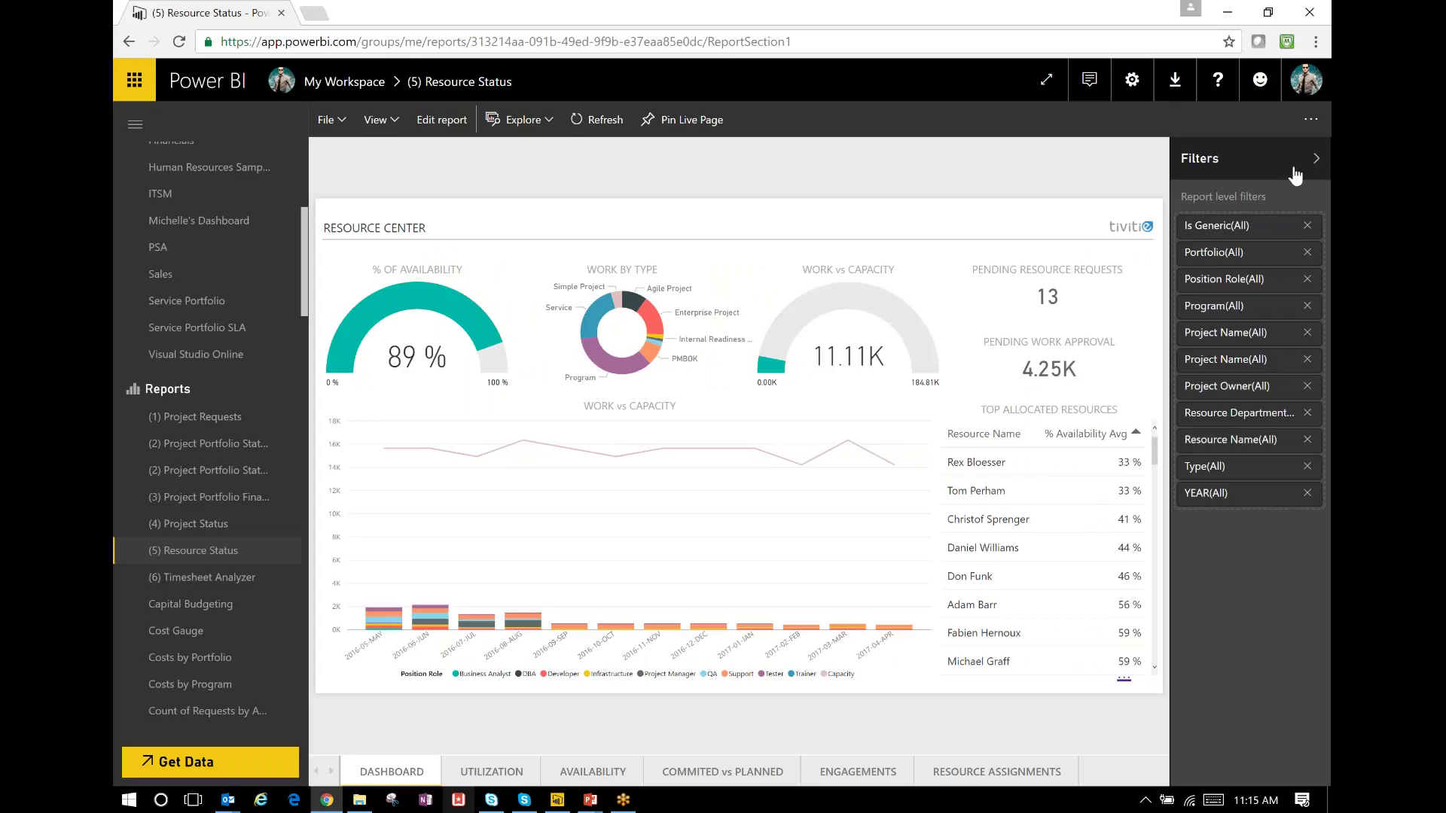
pyautogui.click(1288, 254)
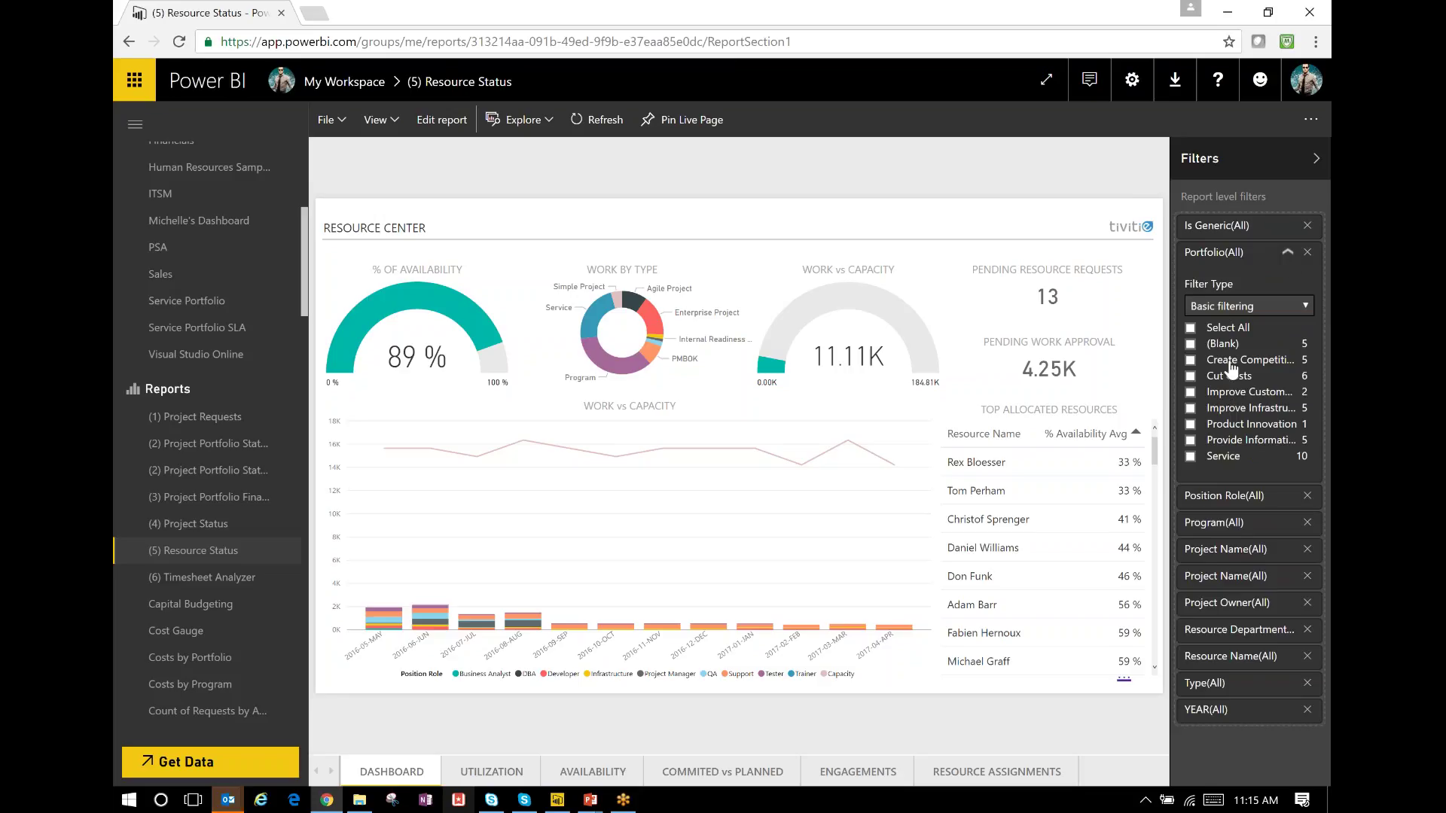
pyautogui.click(1288, 252)
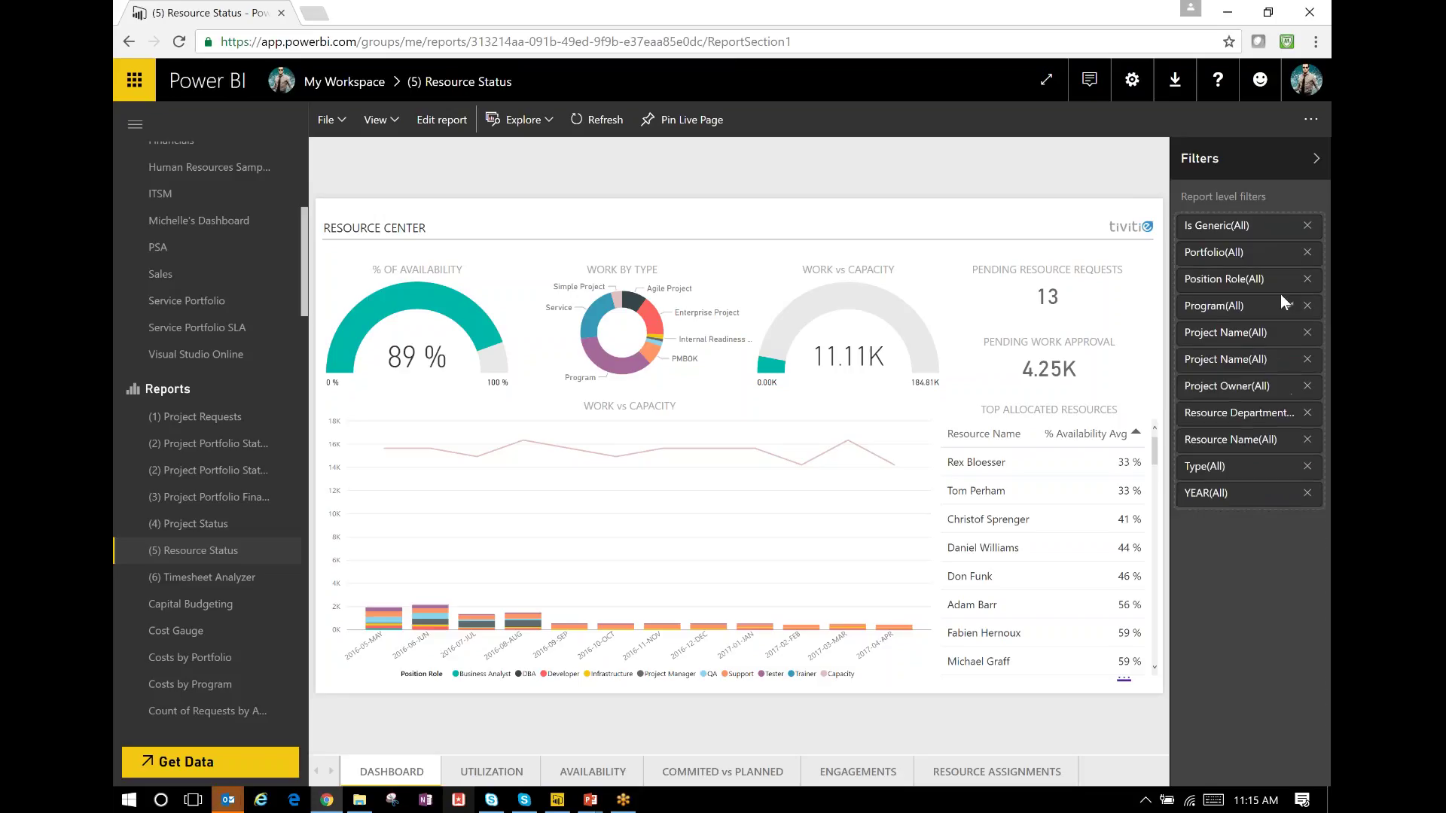
pyautogui.click(1288, 280)
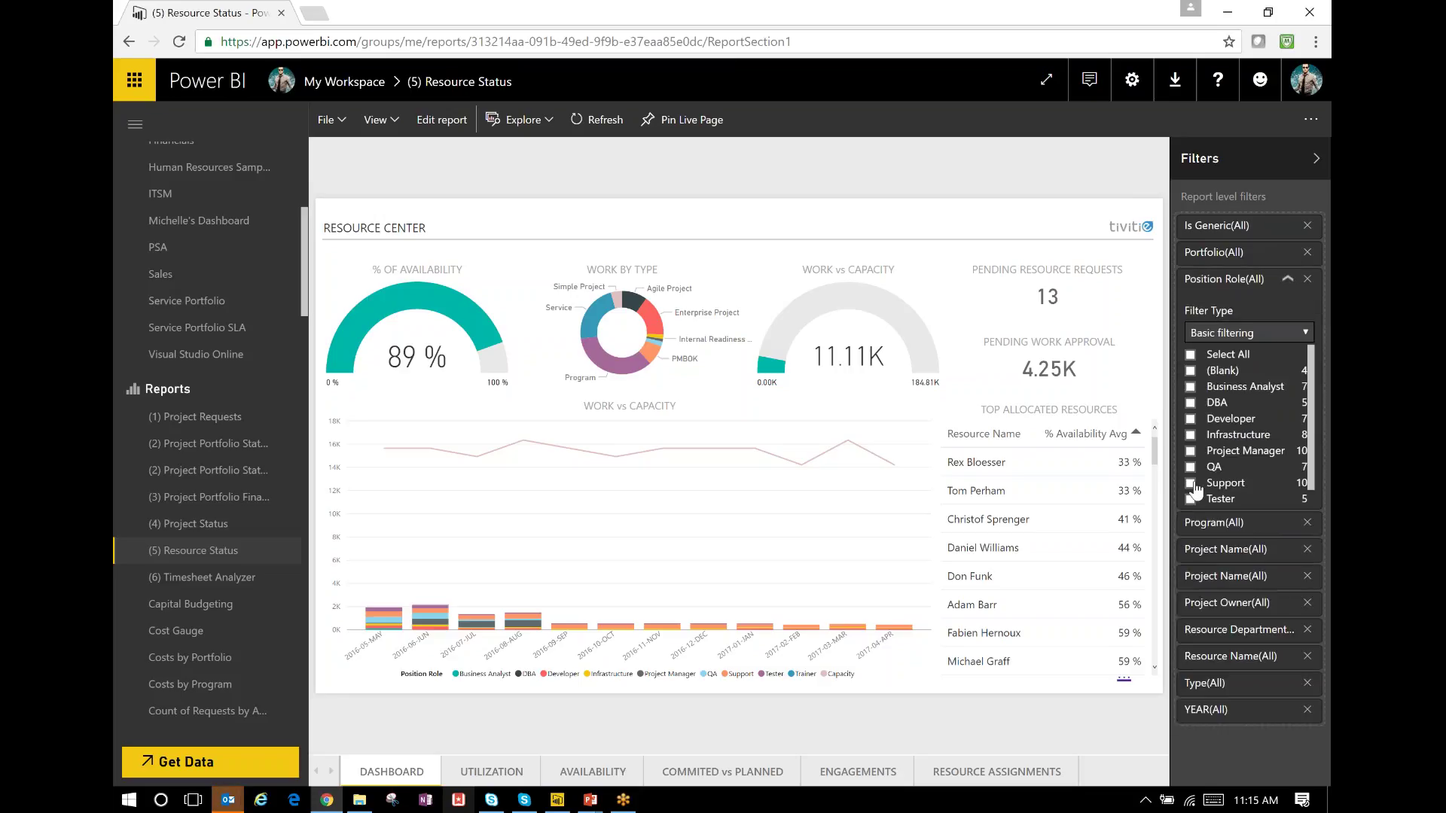
pyautogui.click(1190, 469)
pyautogui.click(1191, 484)
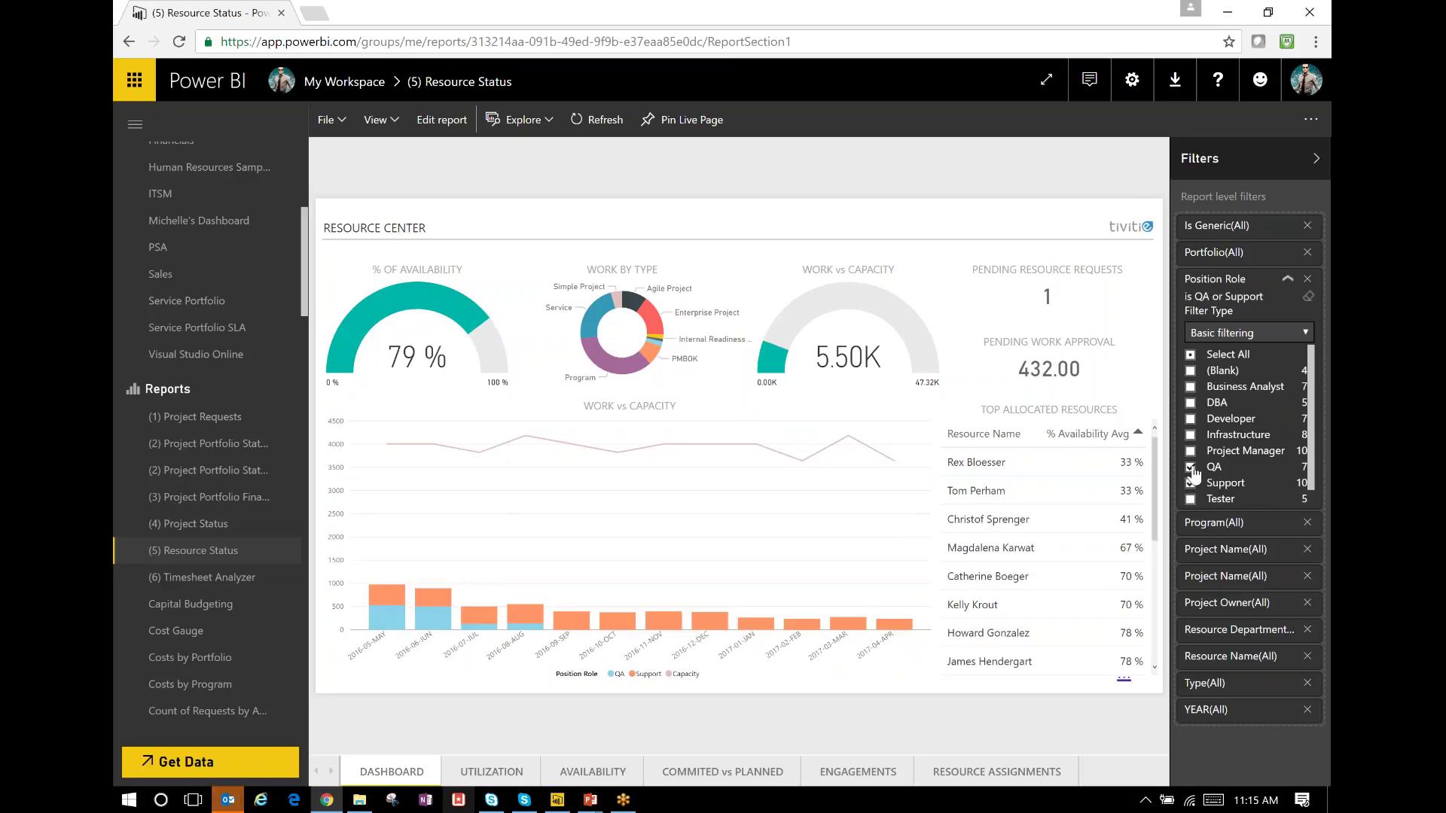
pyautogui.click(1308, 296)
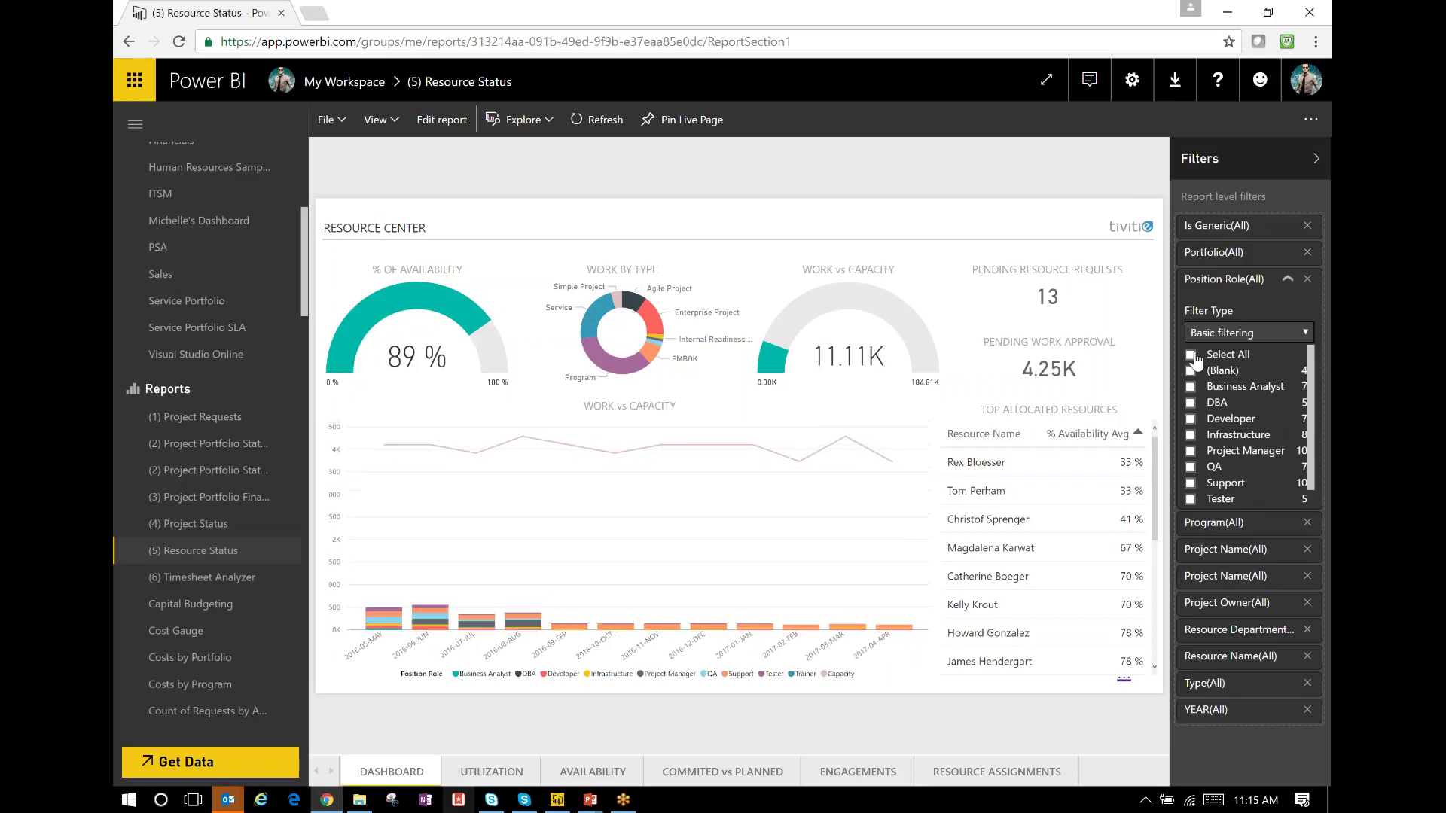
pyautogui.click(1316, 160)
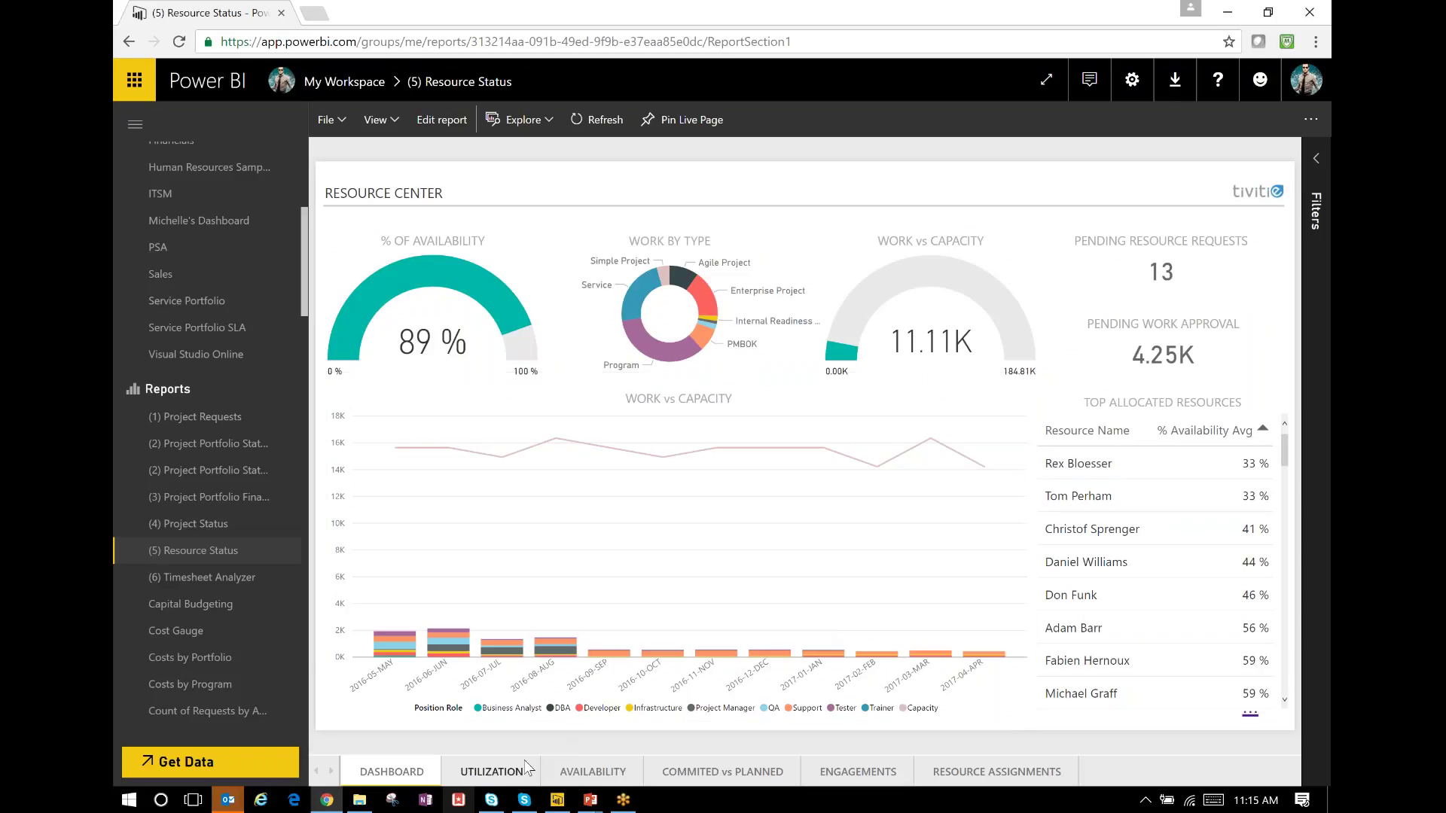
# View the Utilization and Availability pages, ending on Committed vs Planned vs Actuals.
pyautogui.click(488, 774)
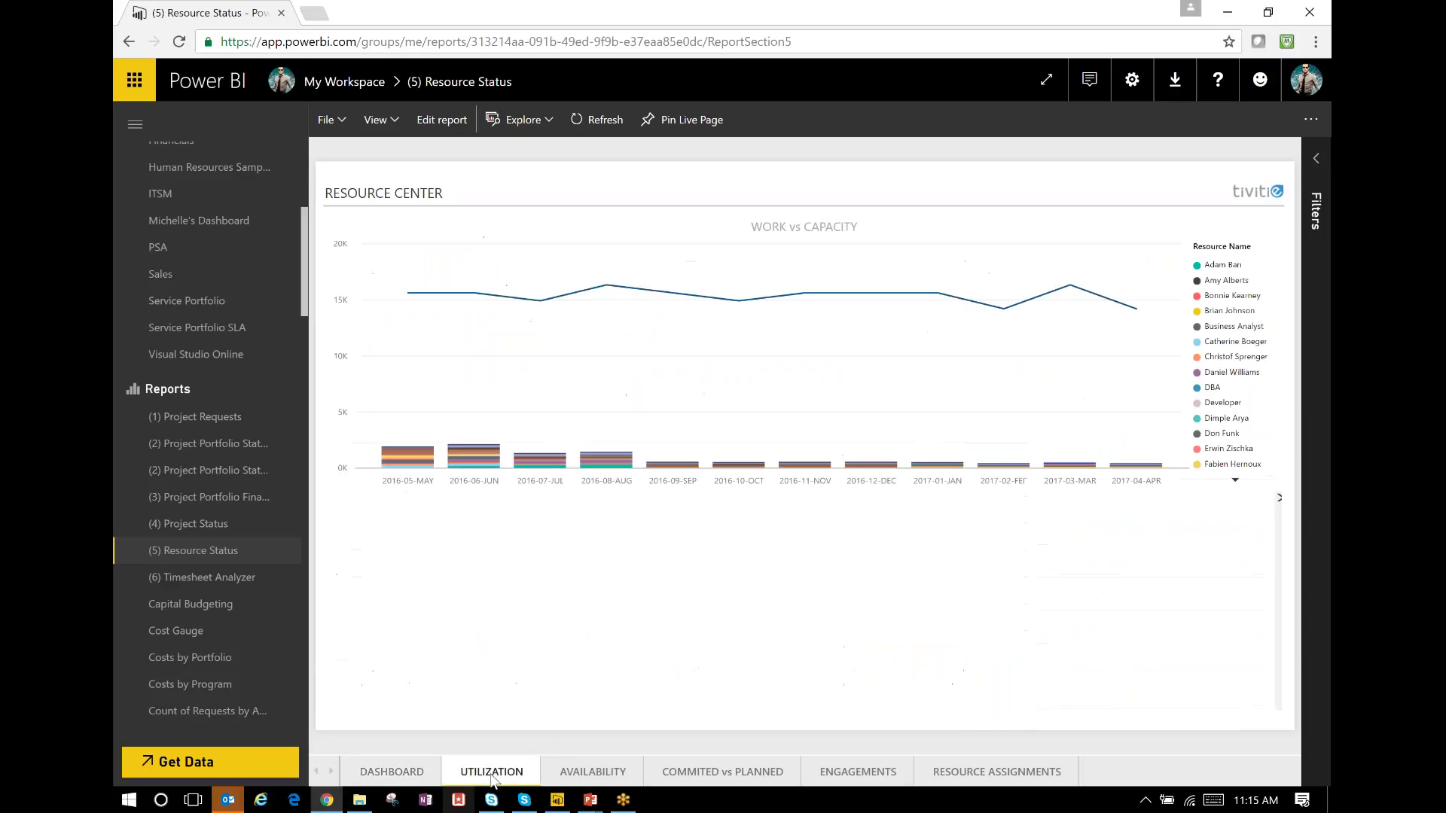
pyautogui.click(611, 778)
pyautogui.click(708, 776)
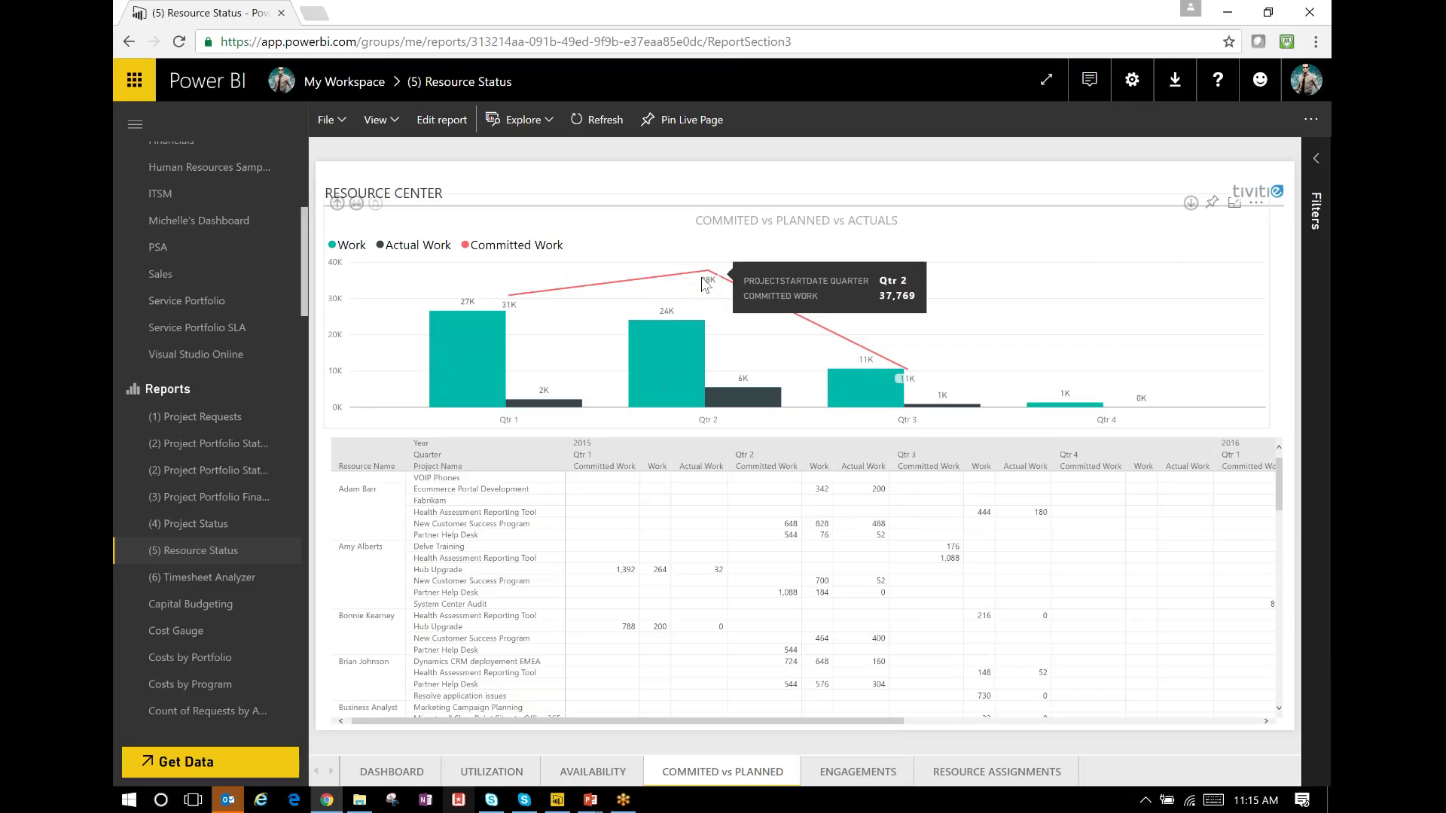
# View the Engagements and Resource Assignments pages, then open the Timesheet Analyzer report.
pyautogui.moveTo(484, 362)
pyautogui.moveTo(541, 401)
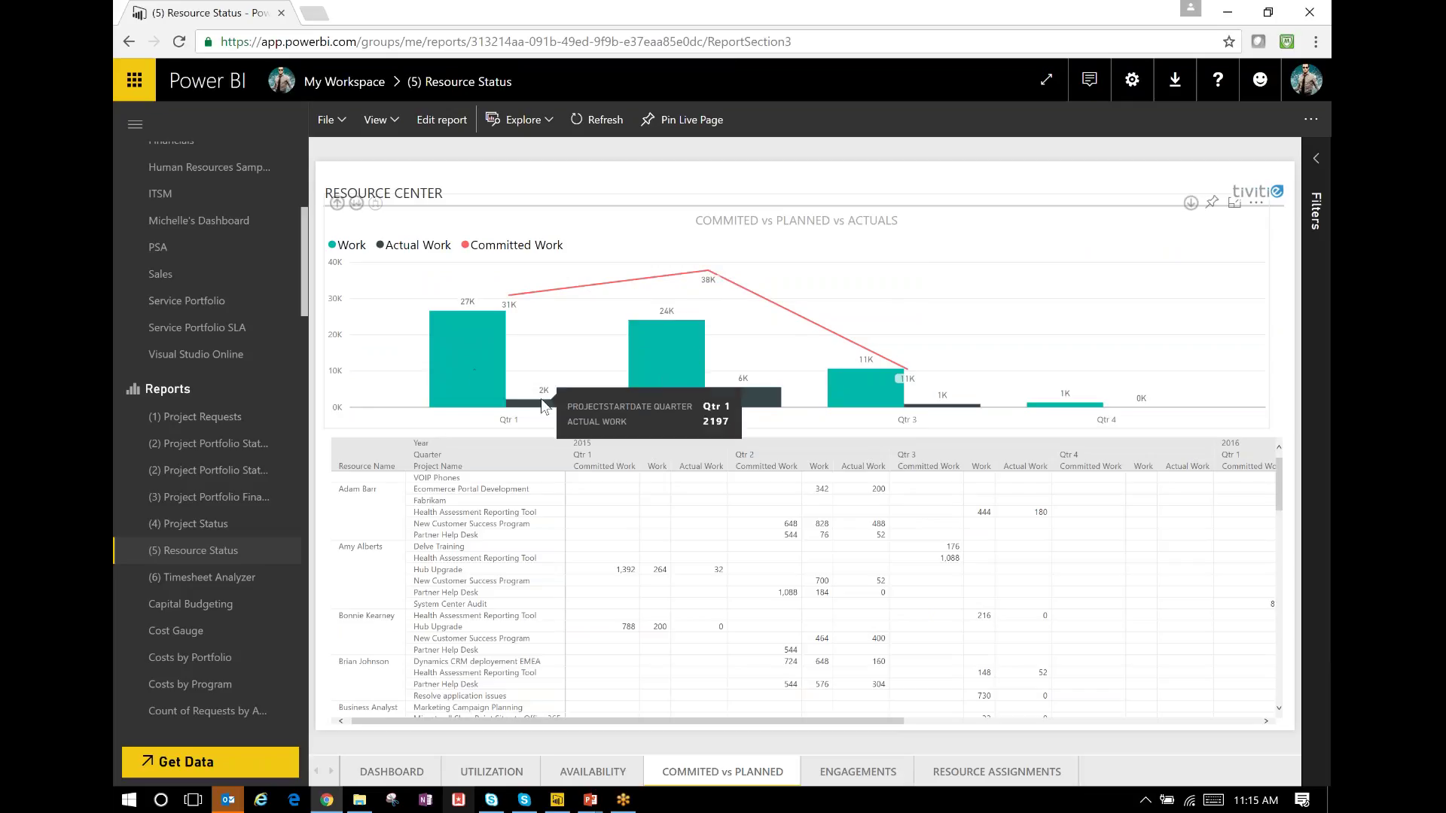
pyautogui.click(865, 781)
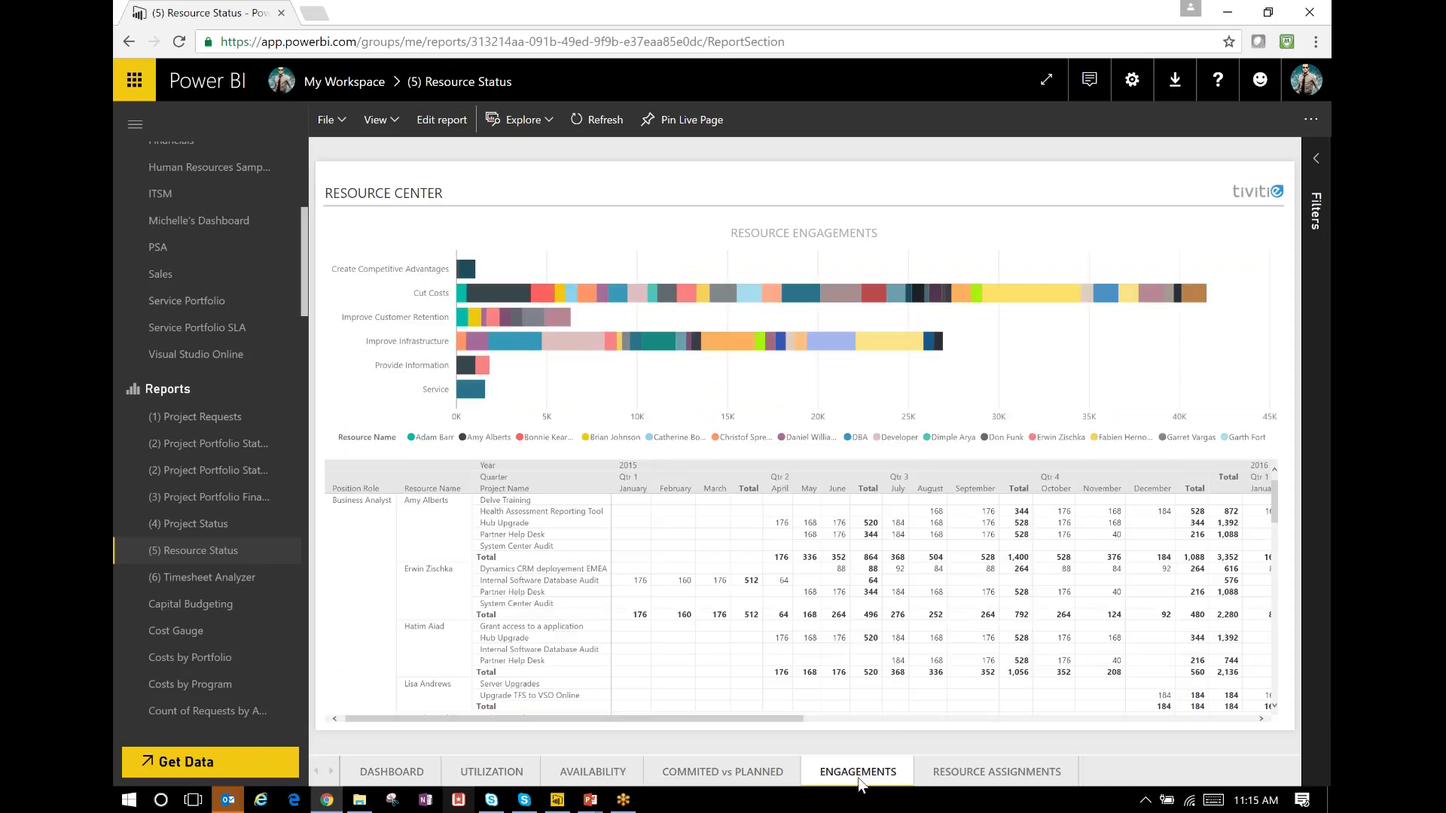
pyautogui.click(960, 776)
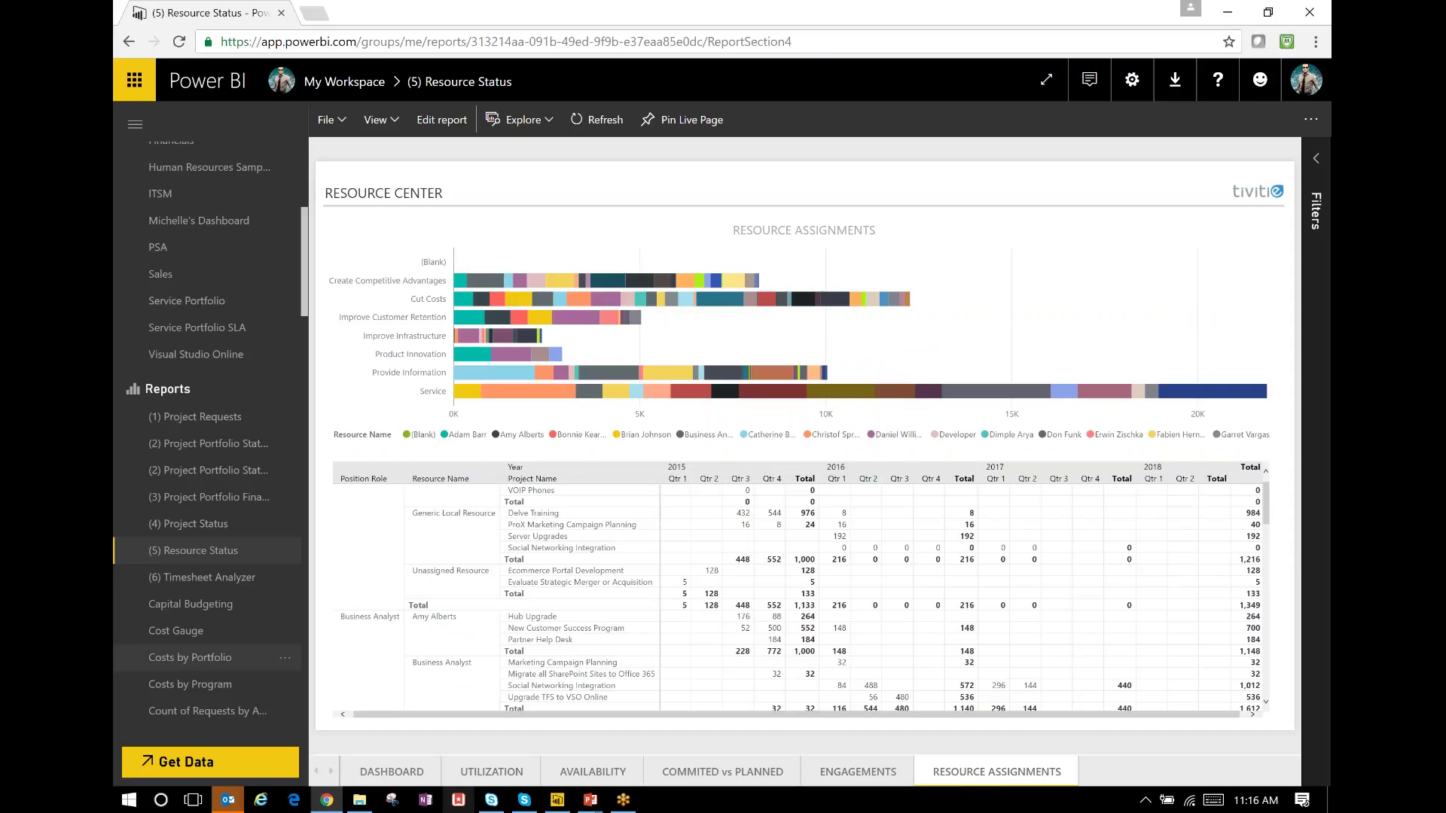
pyautogui.click(239, 592)
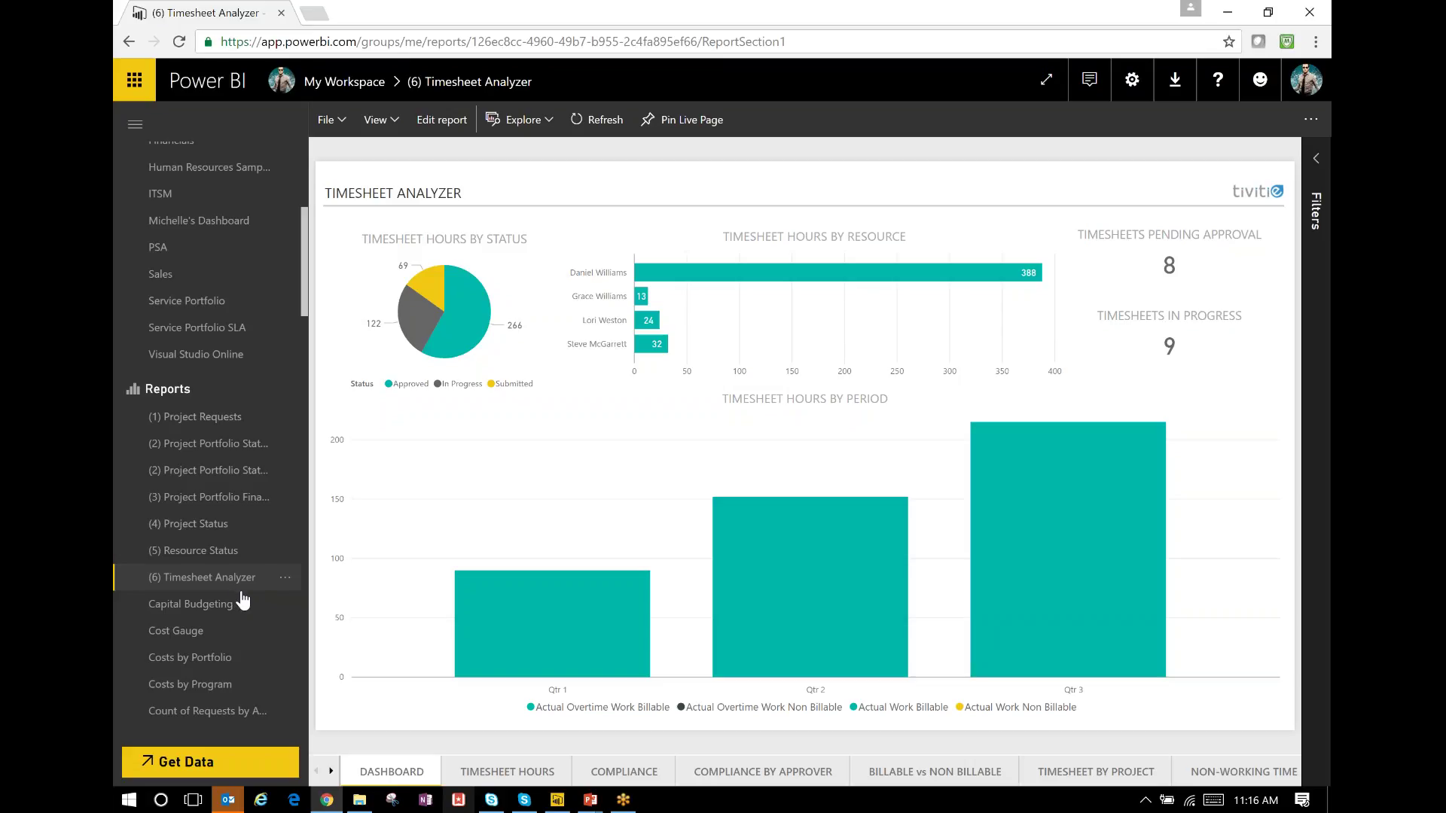
# View the timesheet hours page, then the Compliance page with timesheet counts and hours-by-status pie.
pyautogui.moveTo(656, 213)
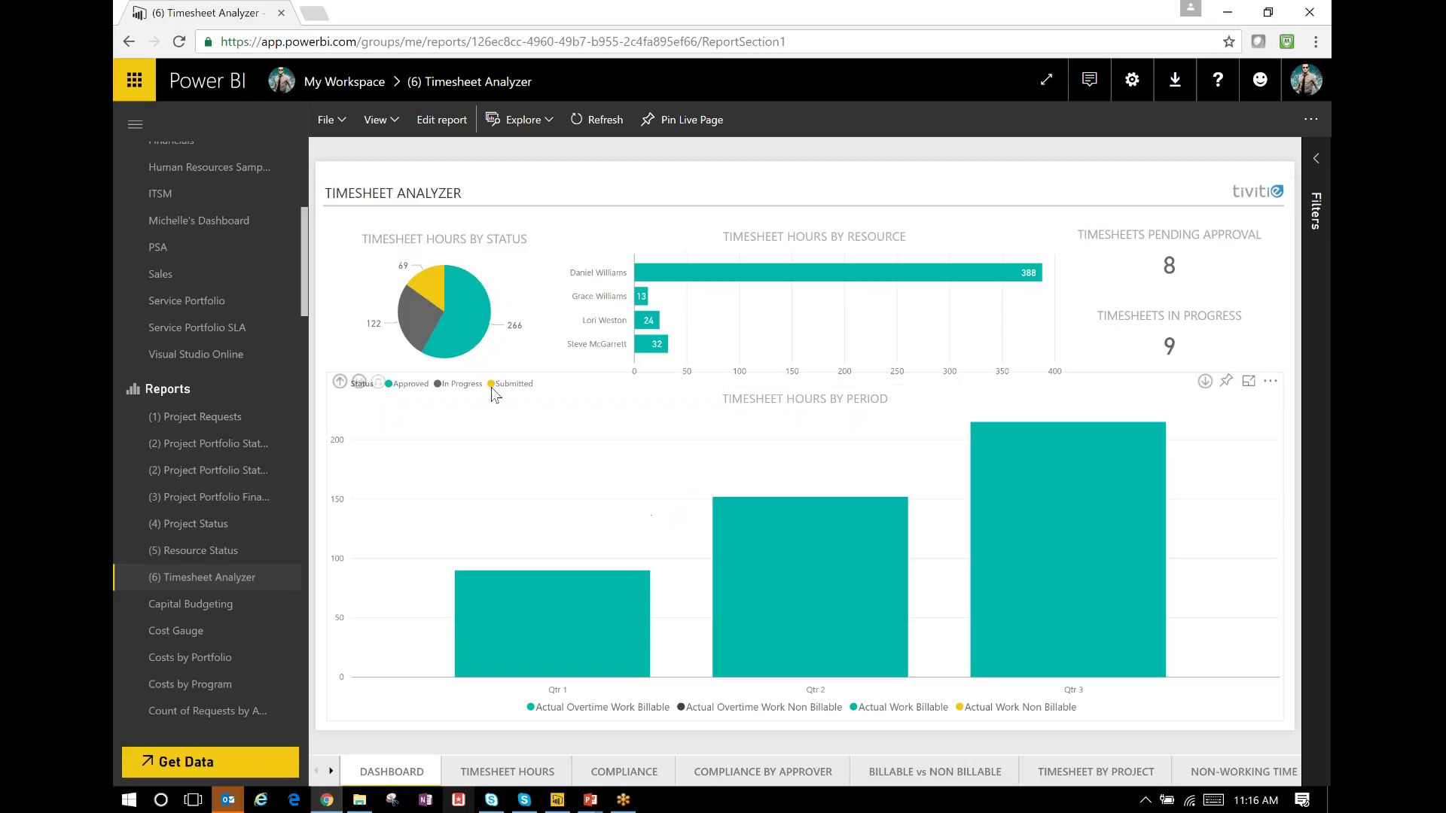
pyautogui.moveTo(482, 323)
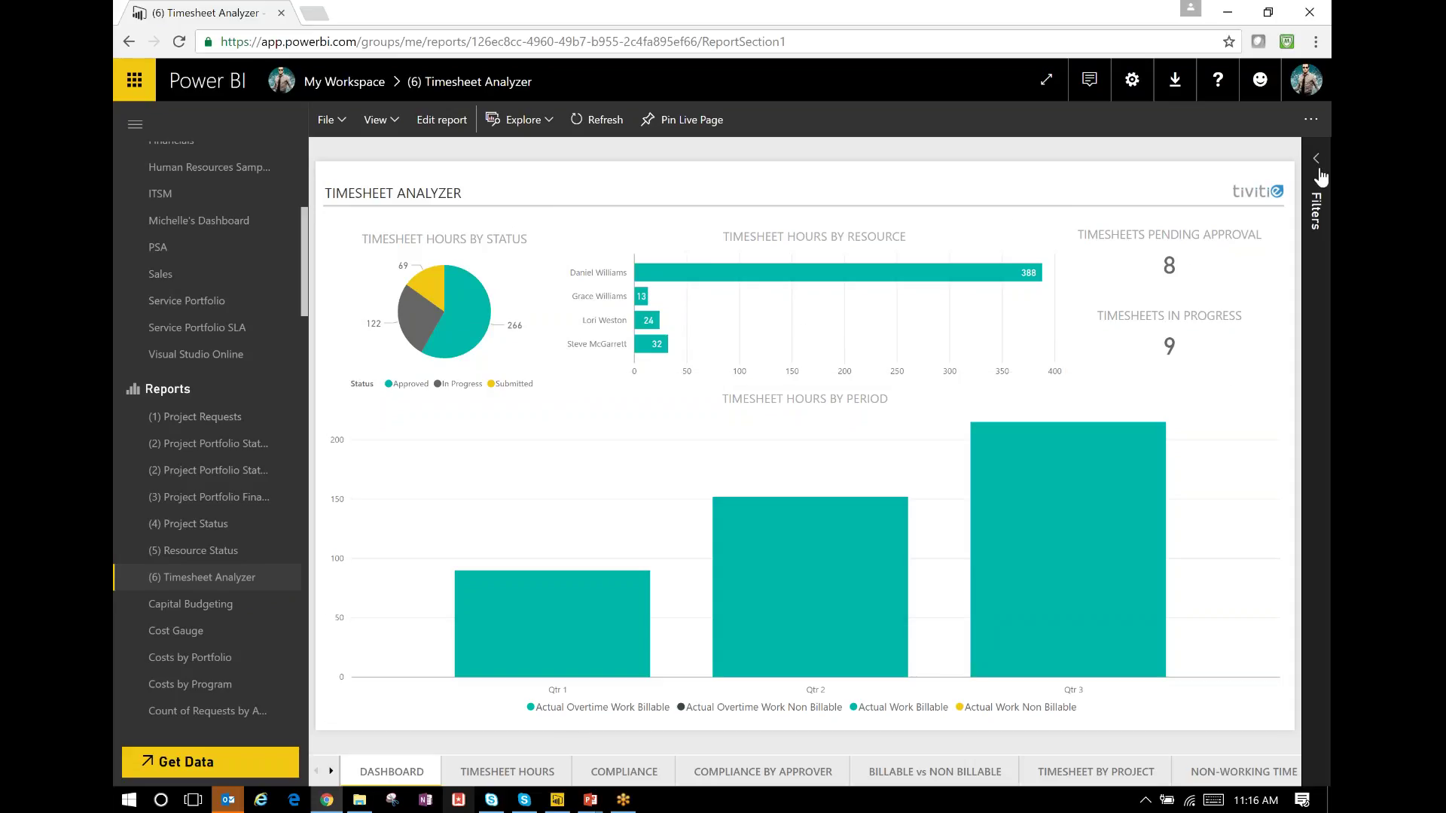
pyautogui.click(509, 772)
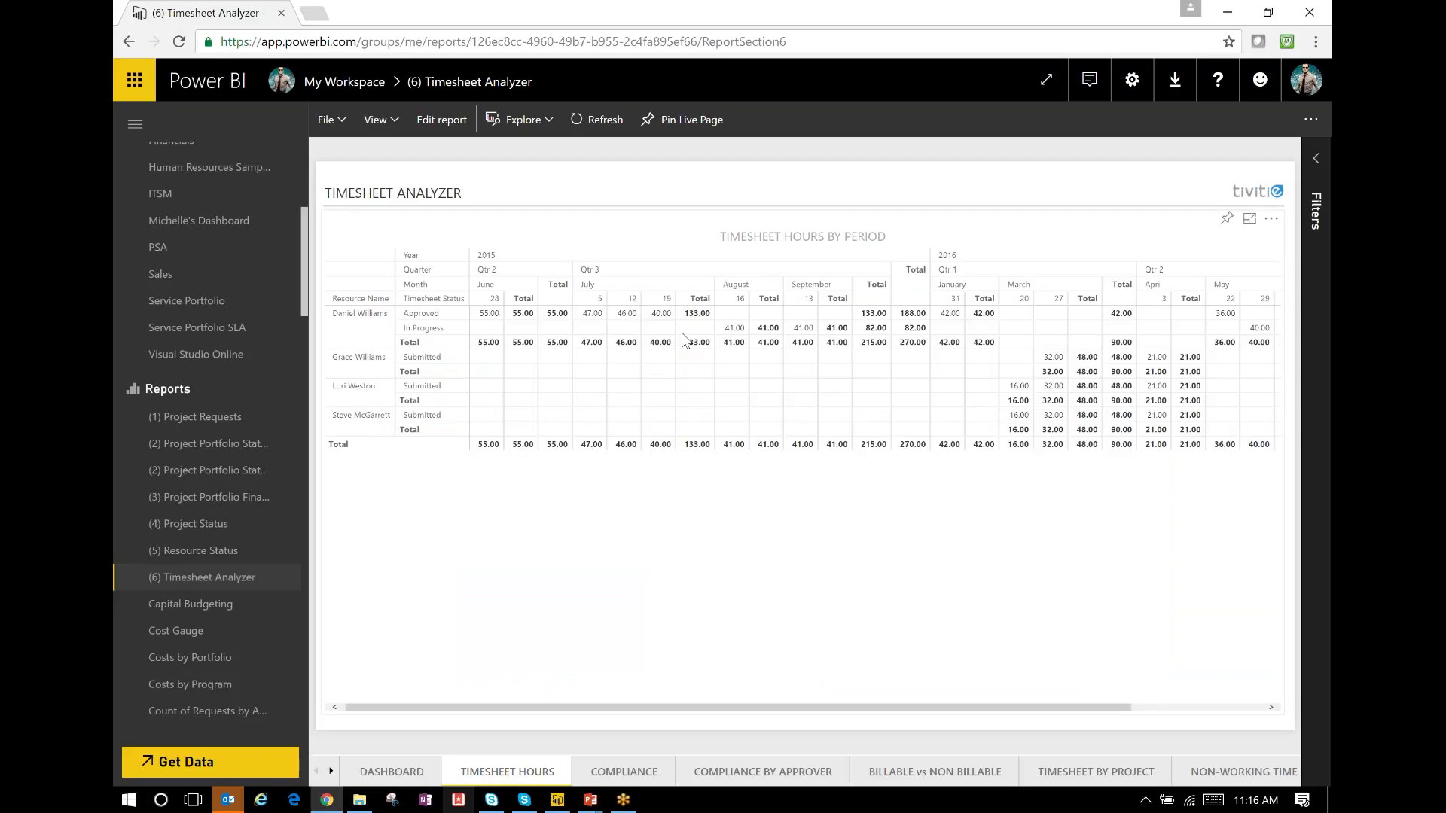
pyautogui.click(641, 776)
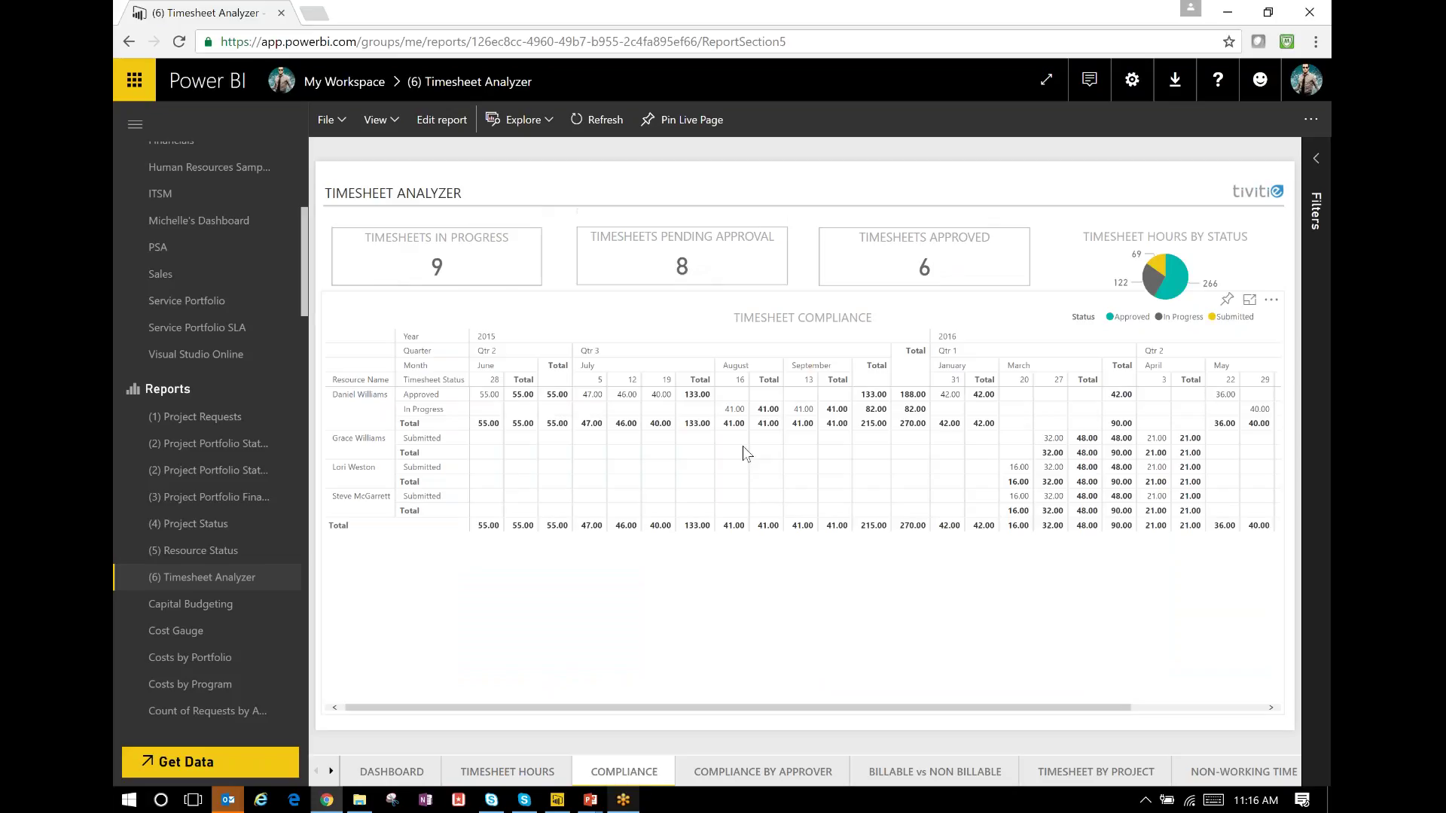
# View the Compliance by Approver, Billable vs Non Billable, Timesheet by Project and Non-Working Time pages.
pyautogui.click(761, 780)
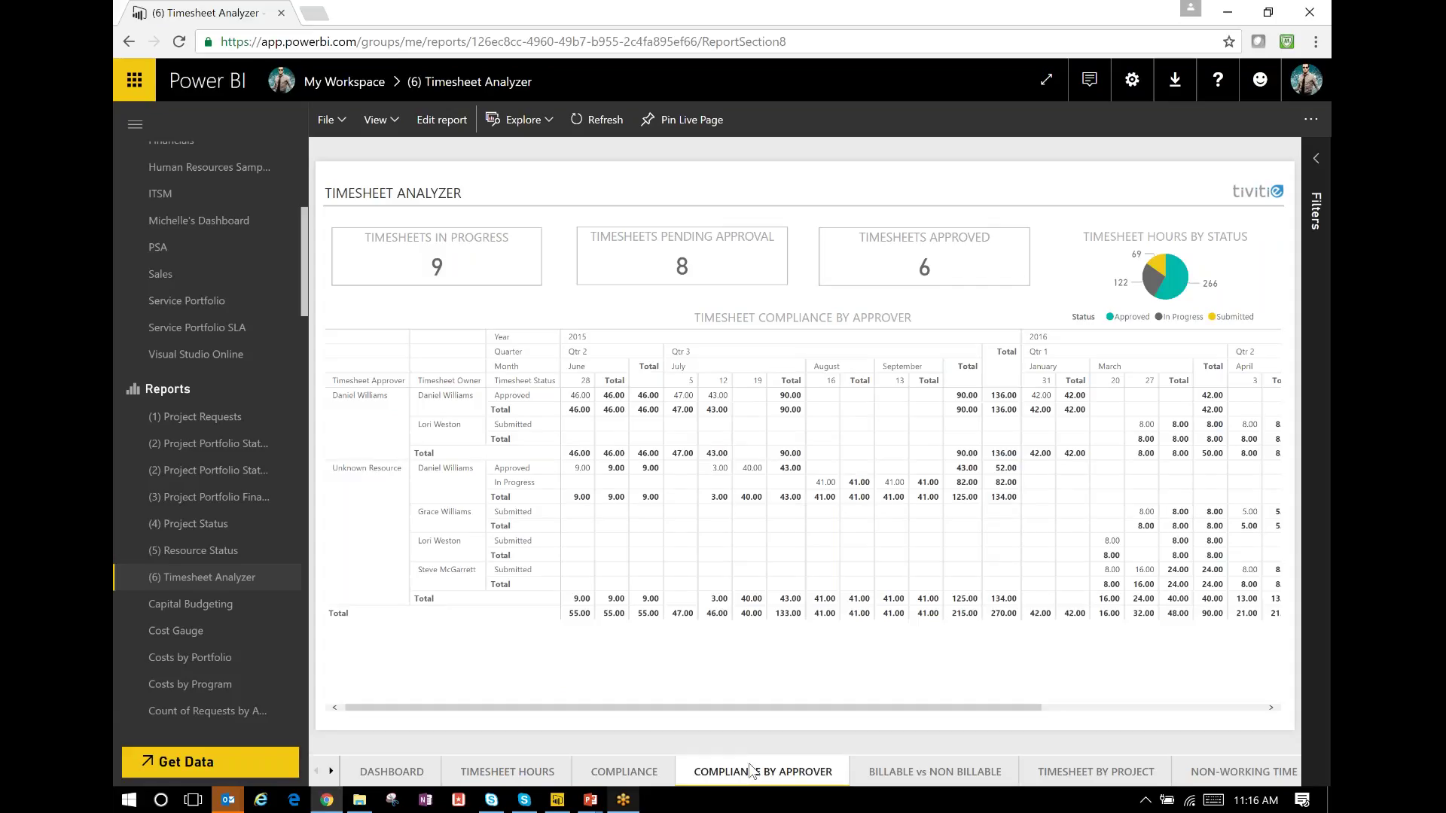
pyautogui.click(891, 774)
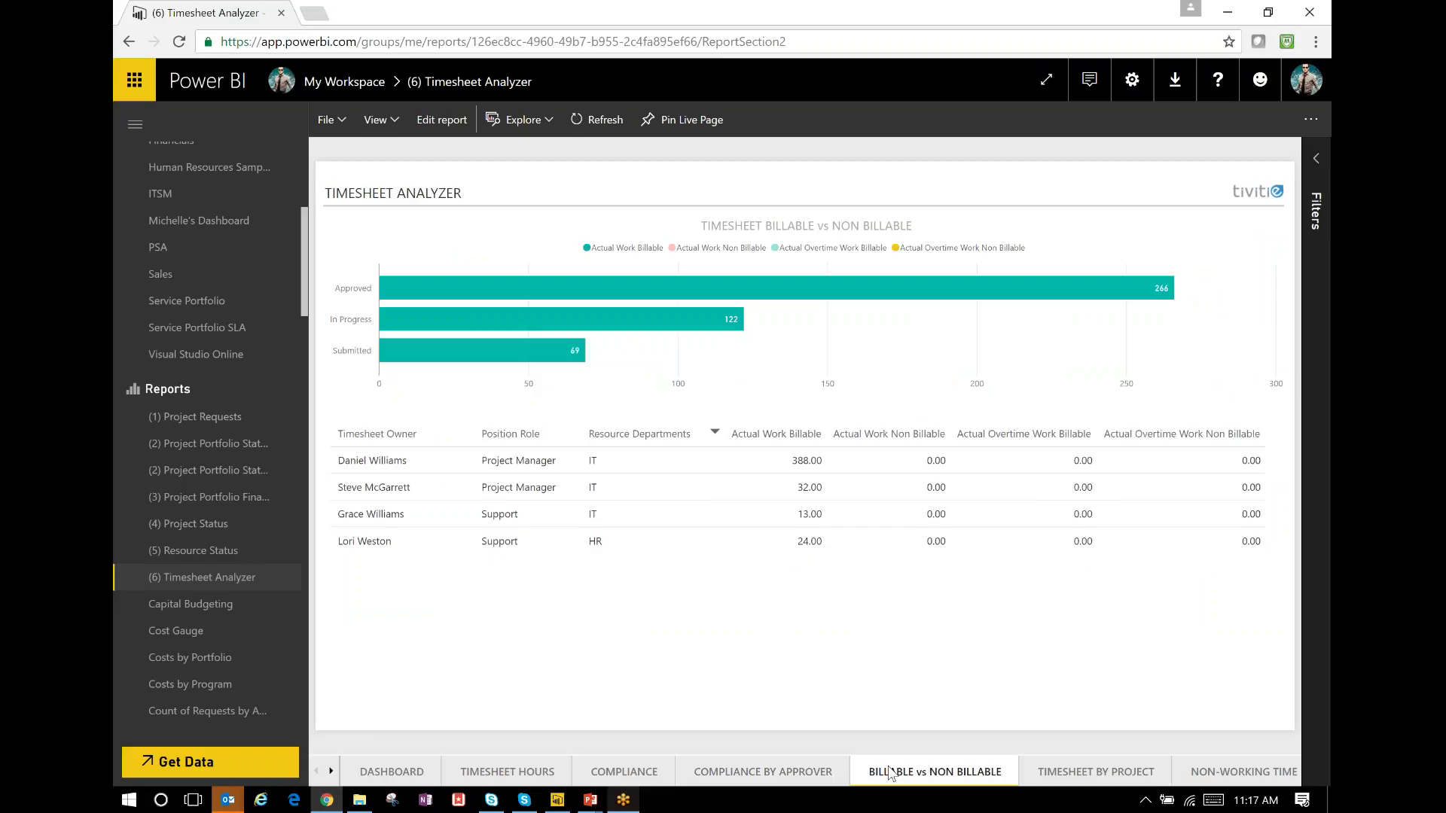
pyautogui.click(1078, 776)
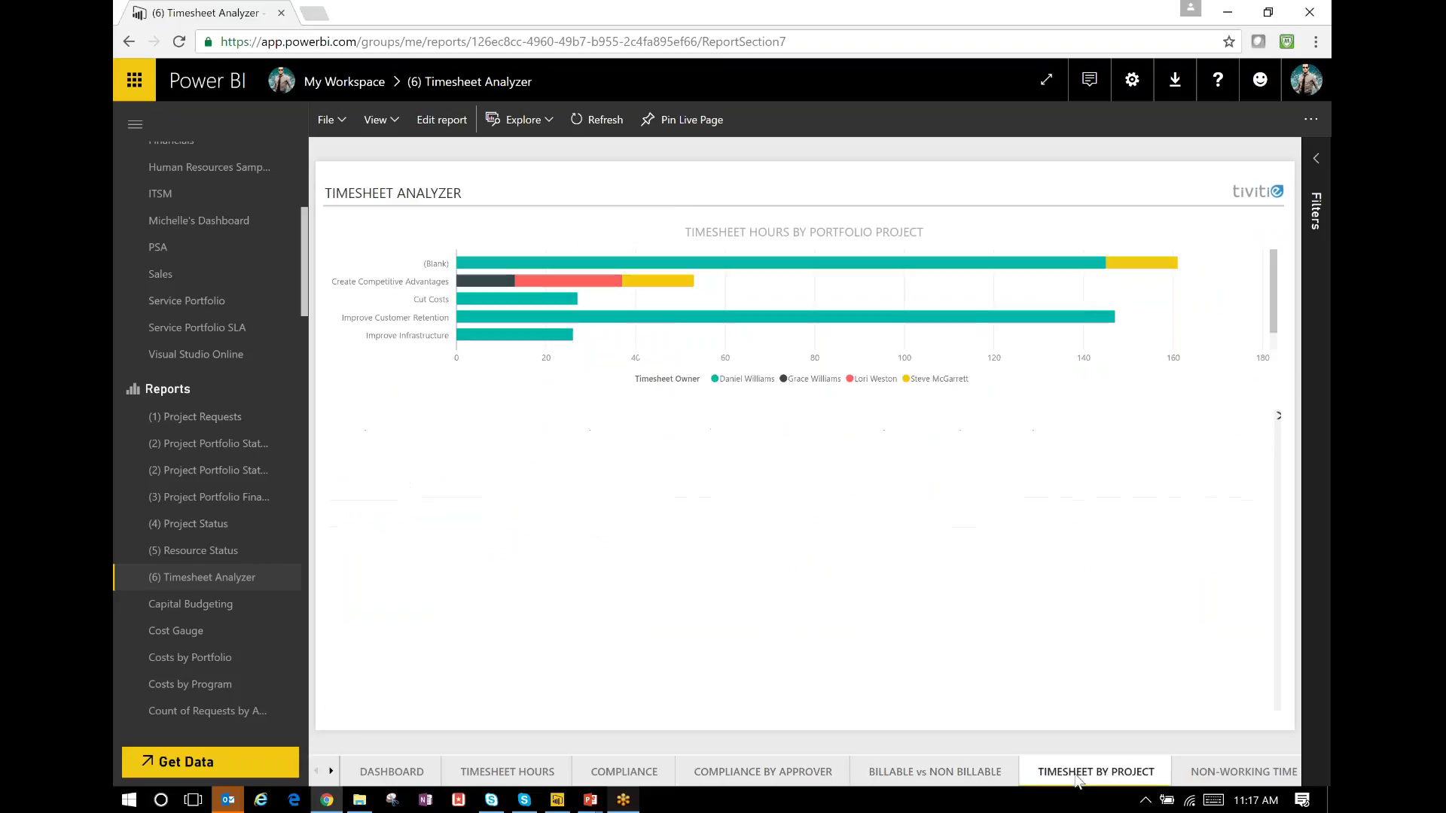
pyautogui.click(1235, 776)
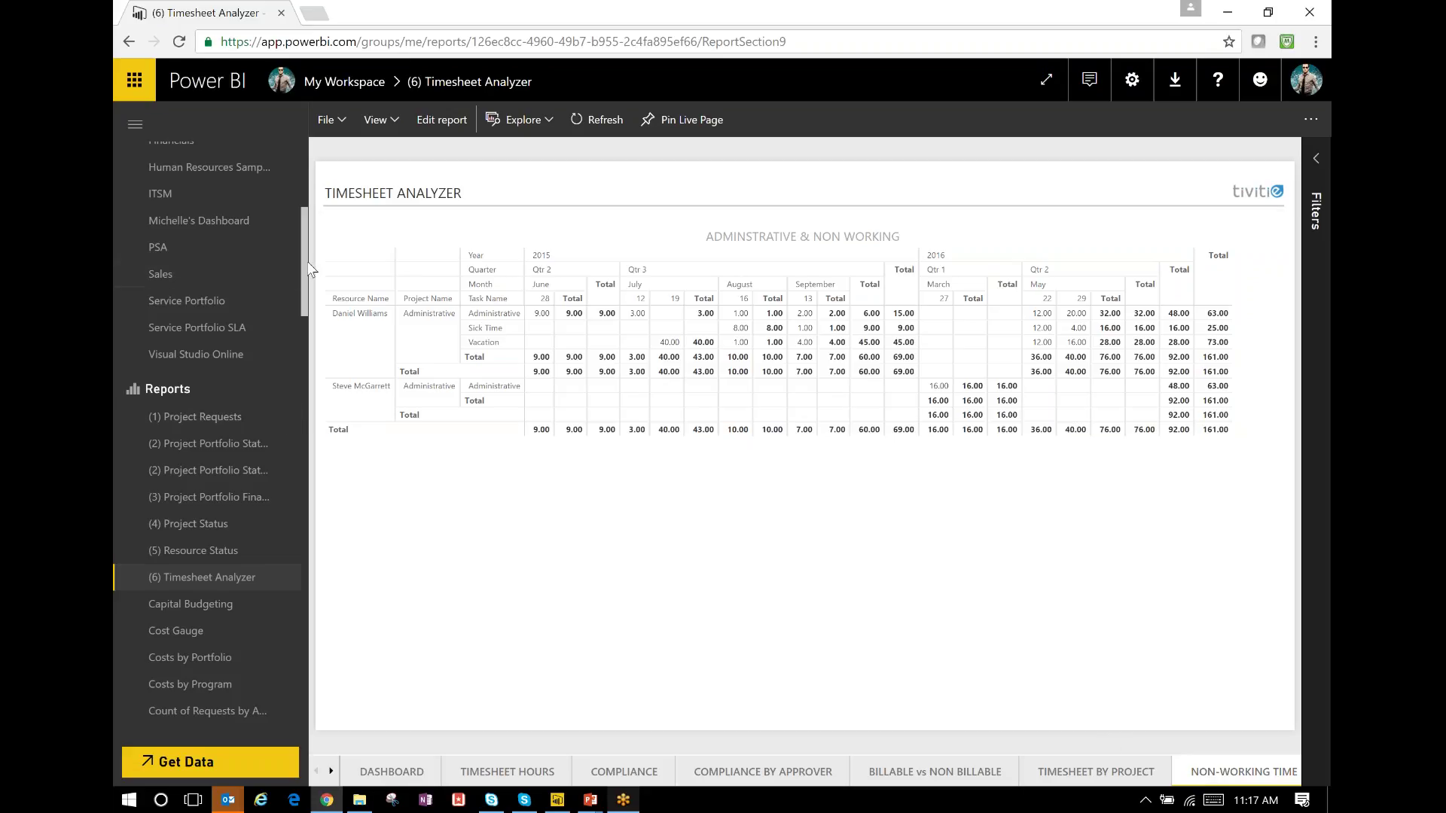
pyautogui.scroll(-2, 309, 277)
pyautogui.moveTo(308, 277); pyautogui.dragTo(296, 479)
# Start a Project Requests report with Title, Estimated Benefits and Project Type, shown as a pie chart.
pyautogui.click(237, 494)
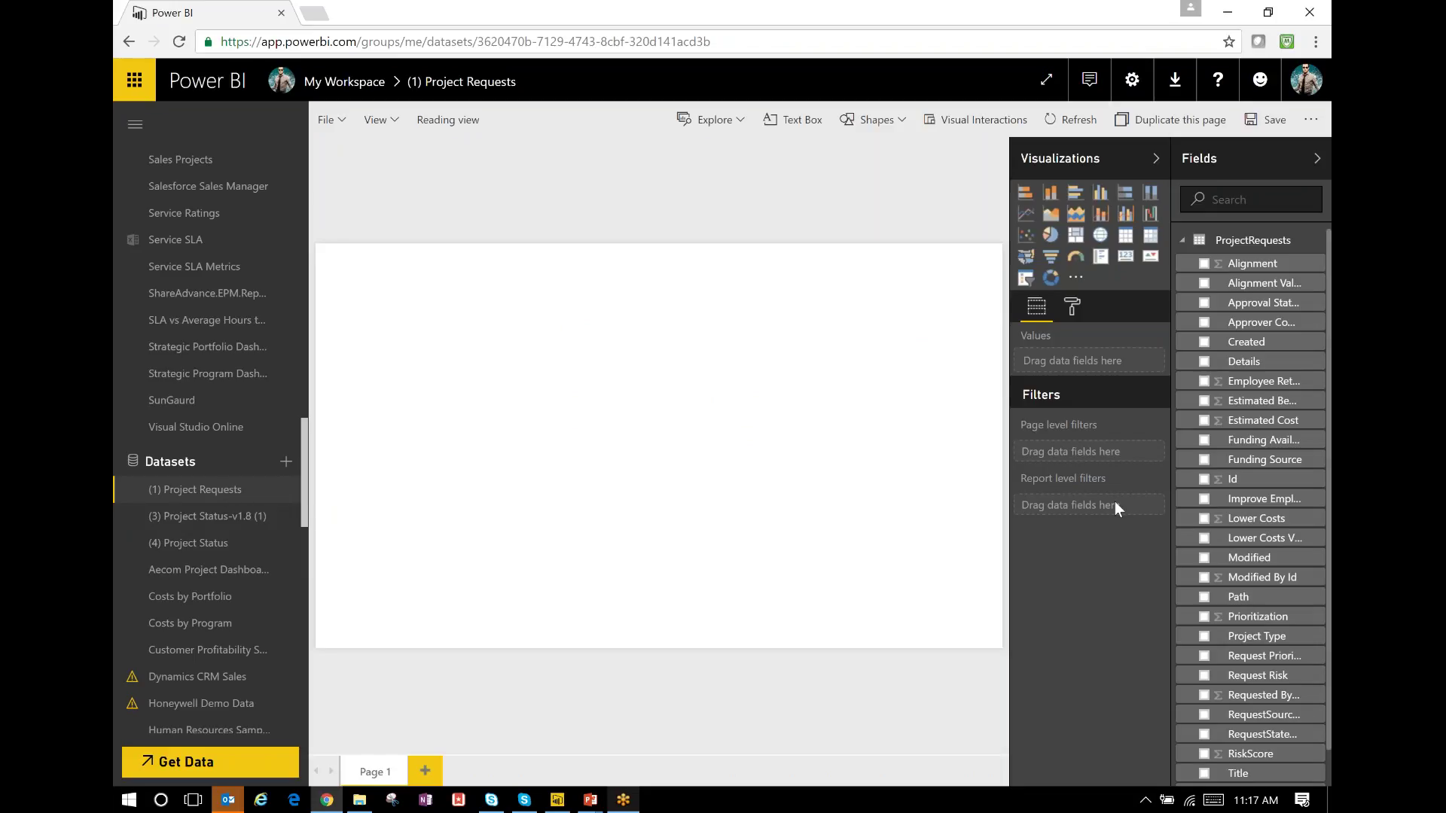
pyautogui.scroll(-1, 1208, 716)
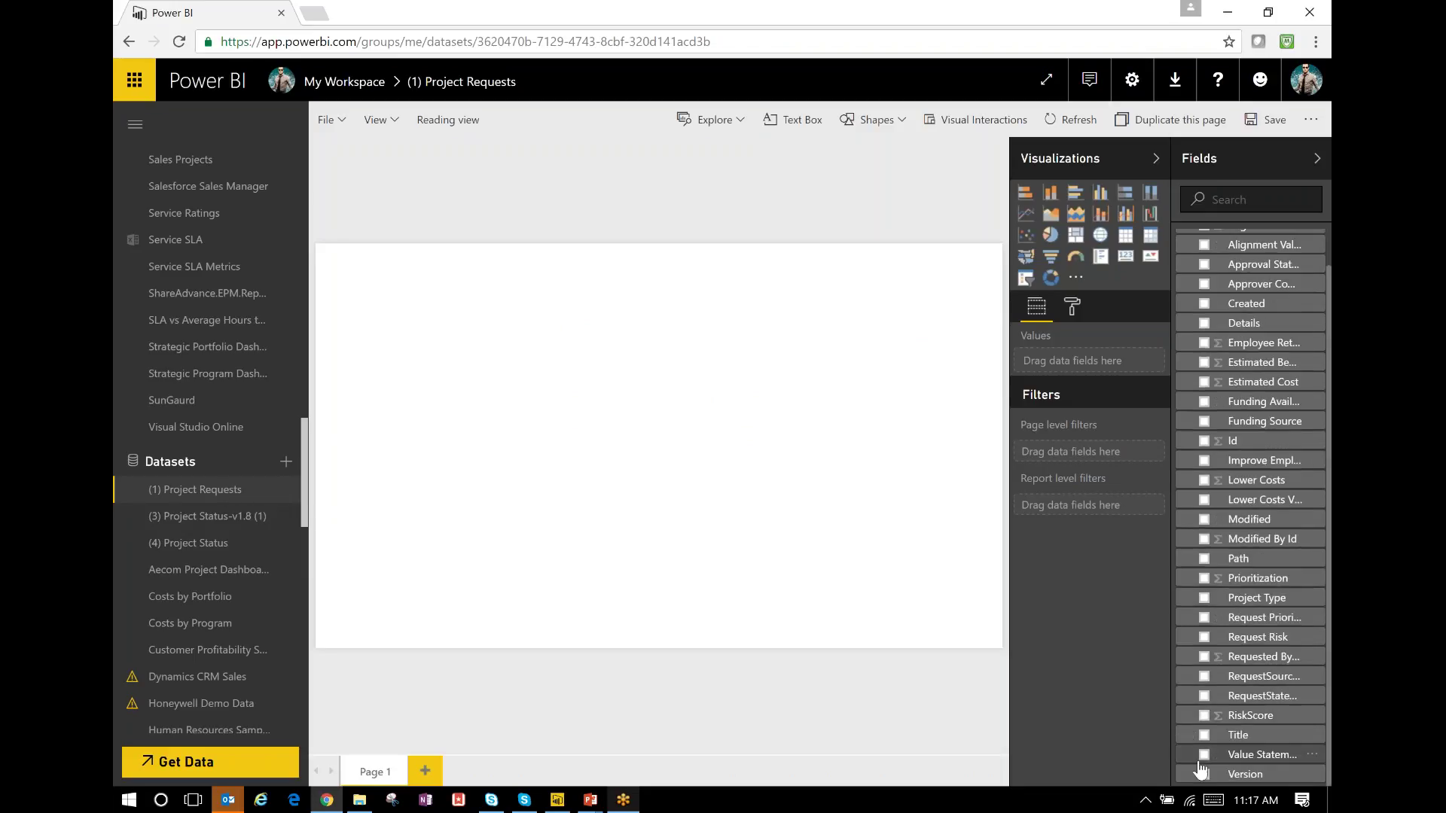
pyautogui.click(1205, 736)
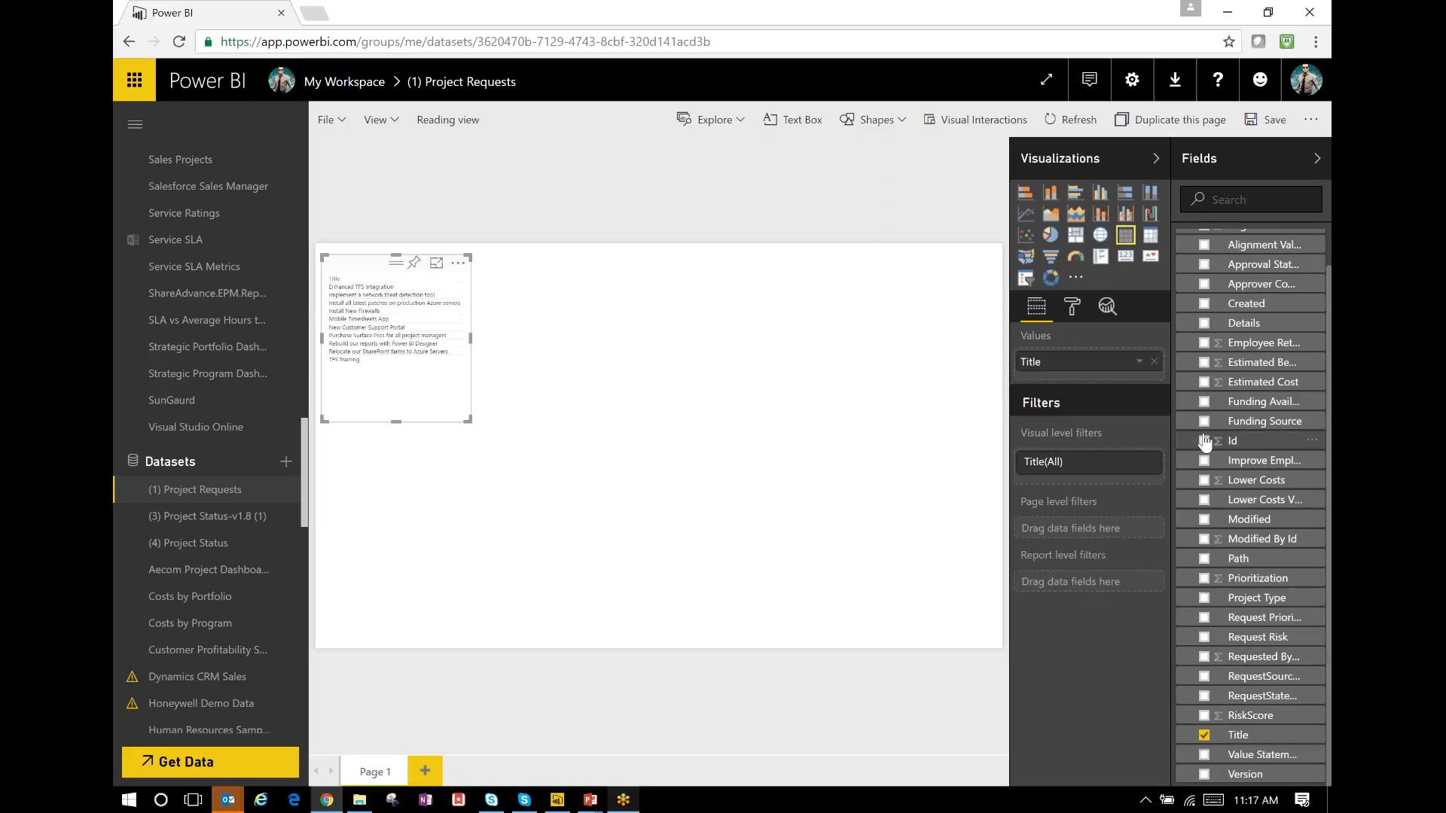
pyautogui.click(1204, 364)
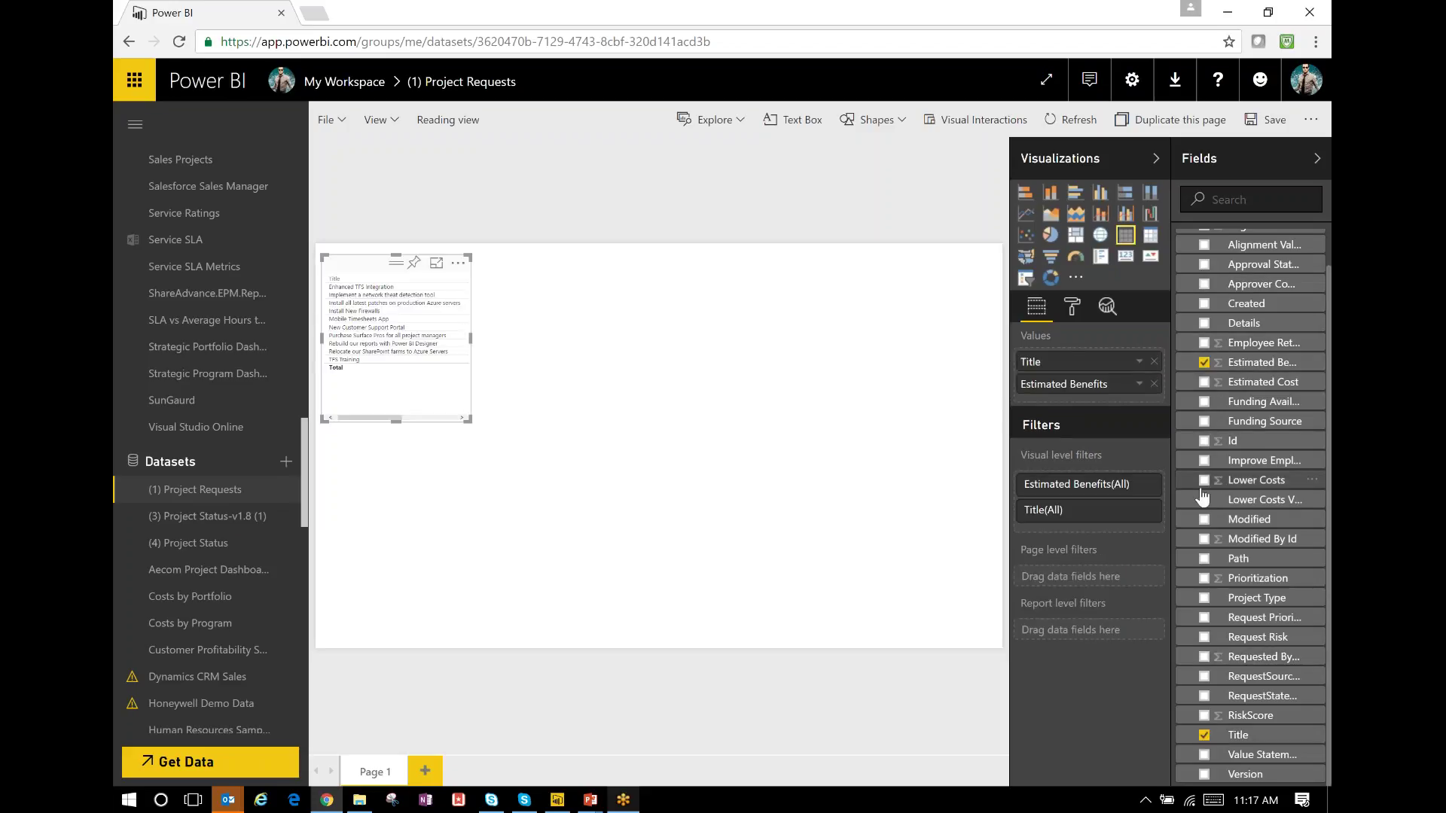
pyautogui.click(1206, 601)
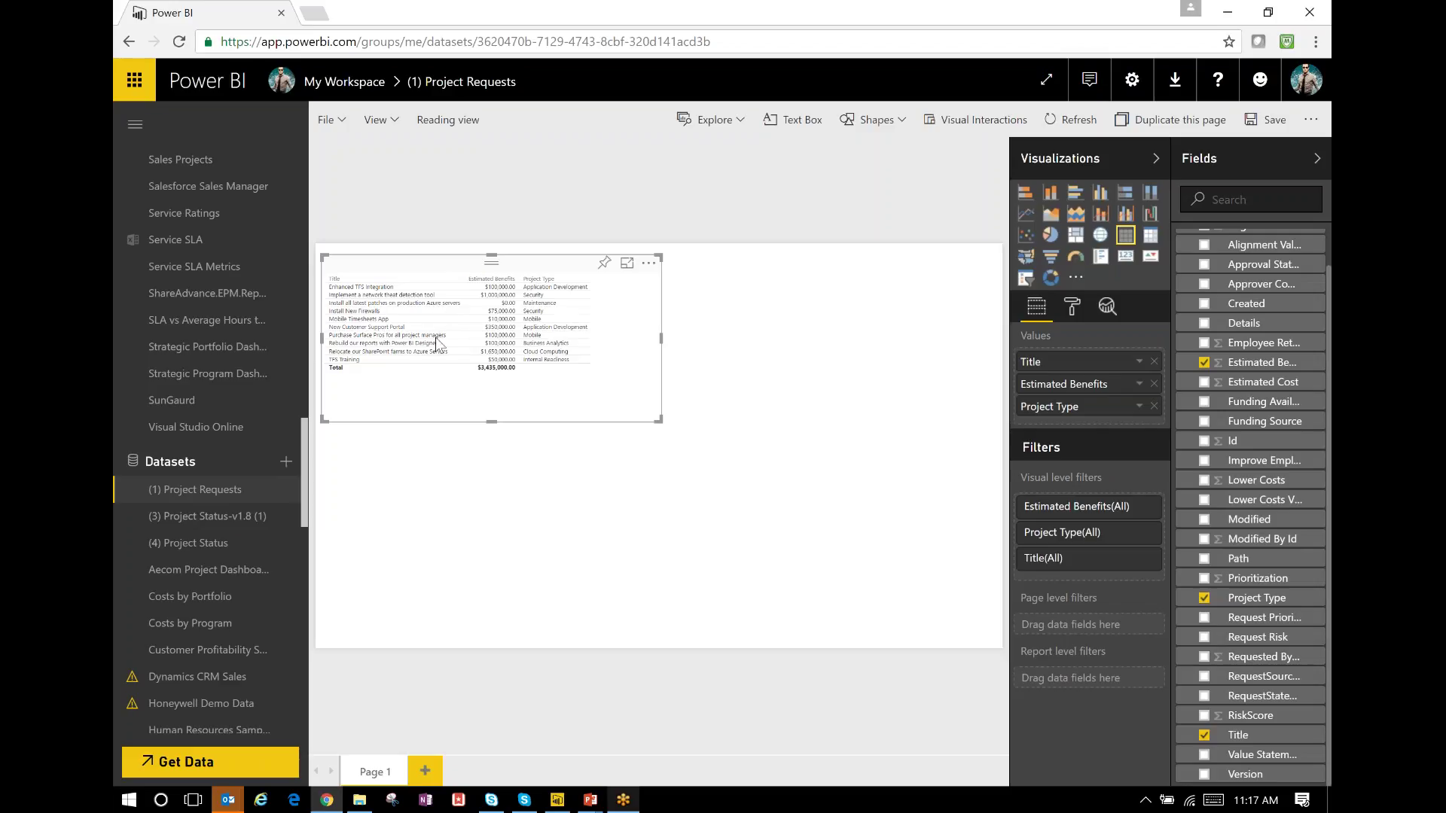
pyautogui.click(1053, 240)
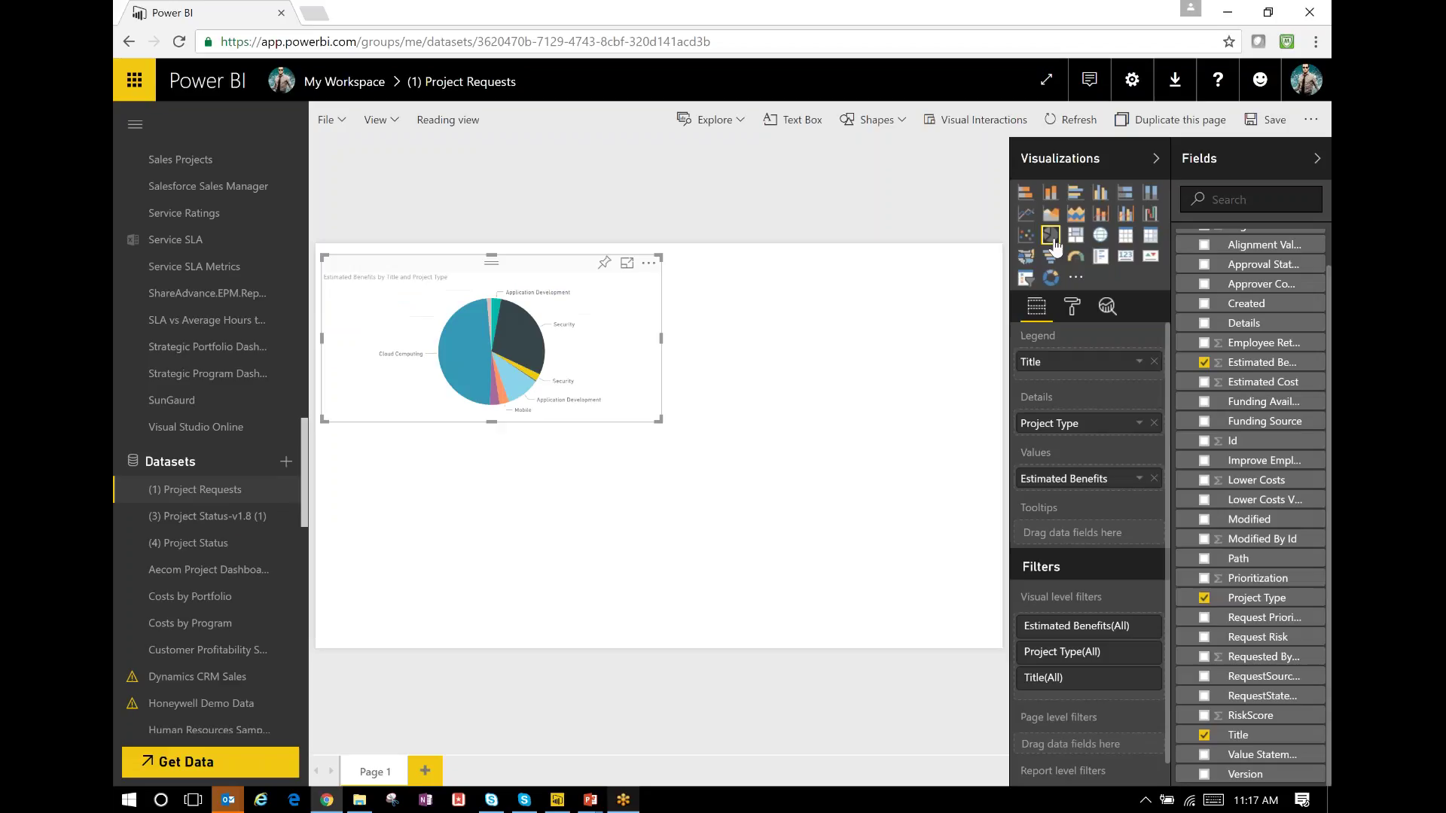
# Switch the Estimated Benefits visual from pie to stacked bar, then to clustered column chart.
pyautogui.click(1029, 199)
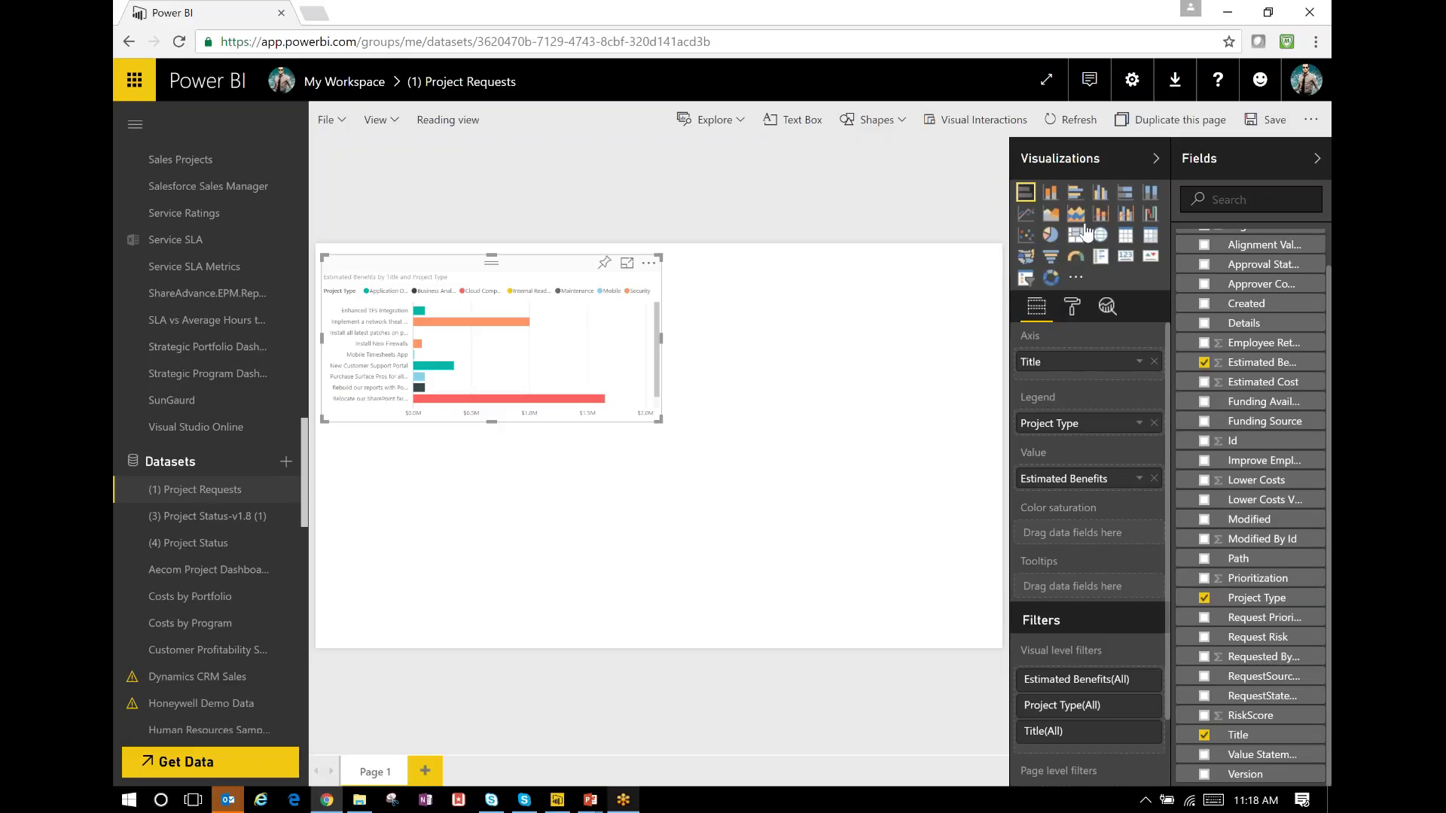
pyautogui.click(1100, 193)
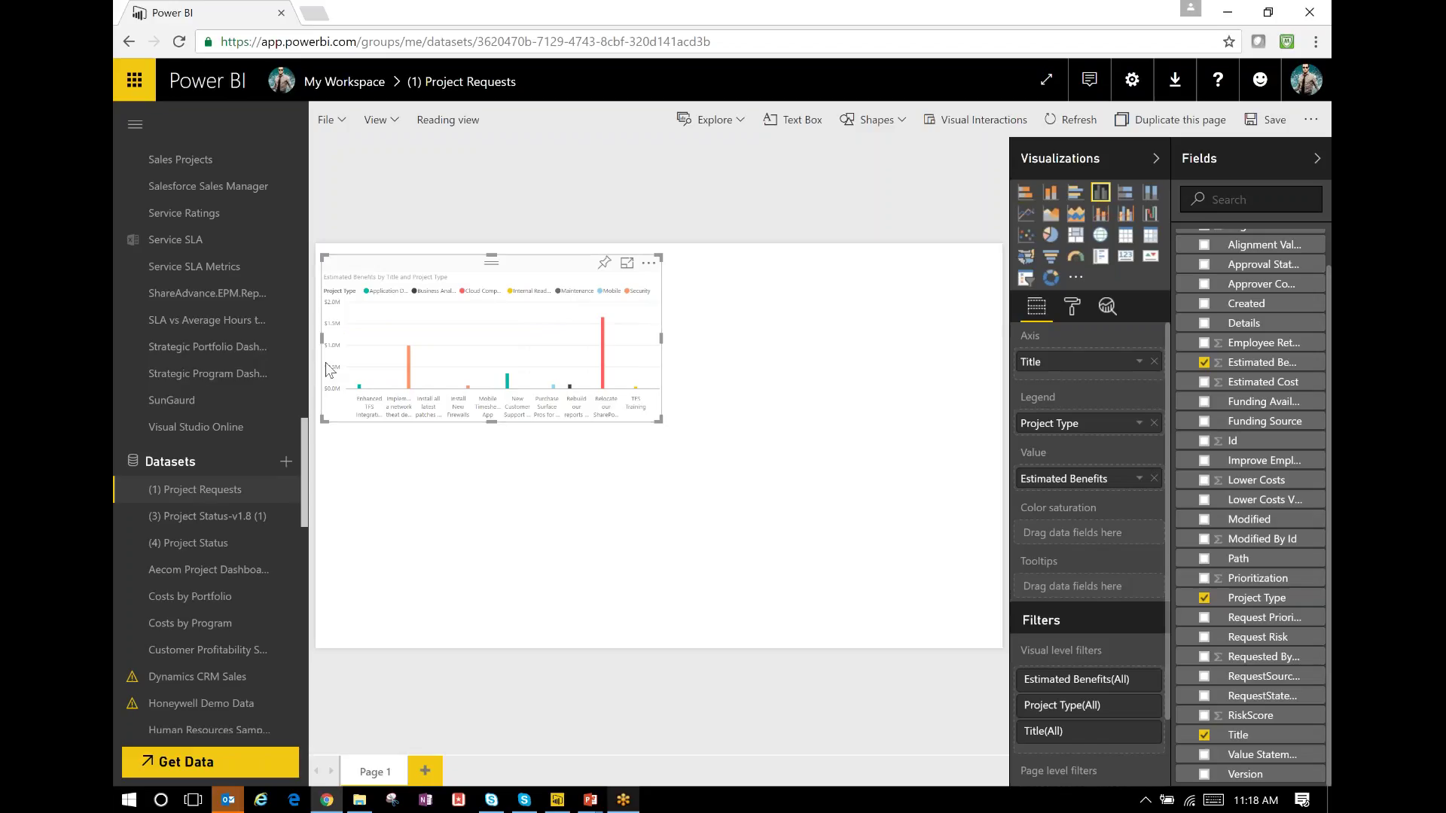
pyautogui.scroll(10, 301, 440)
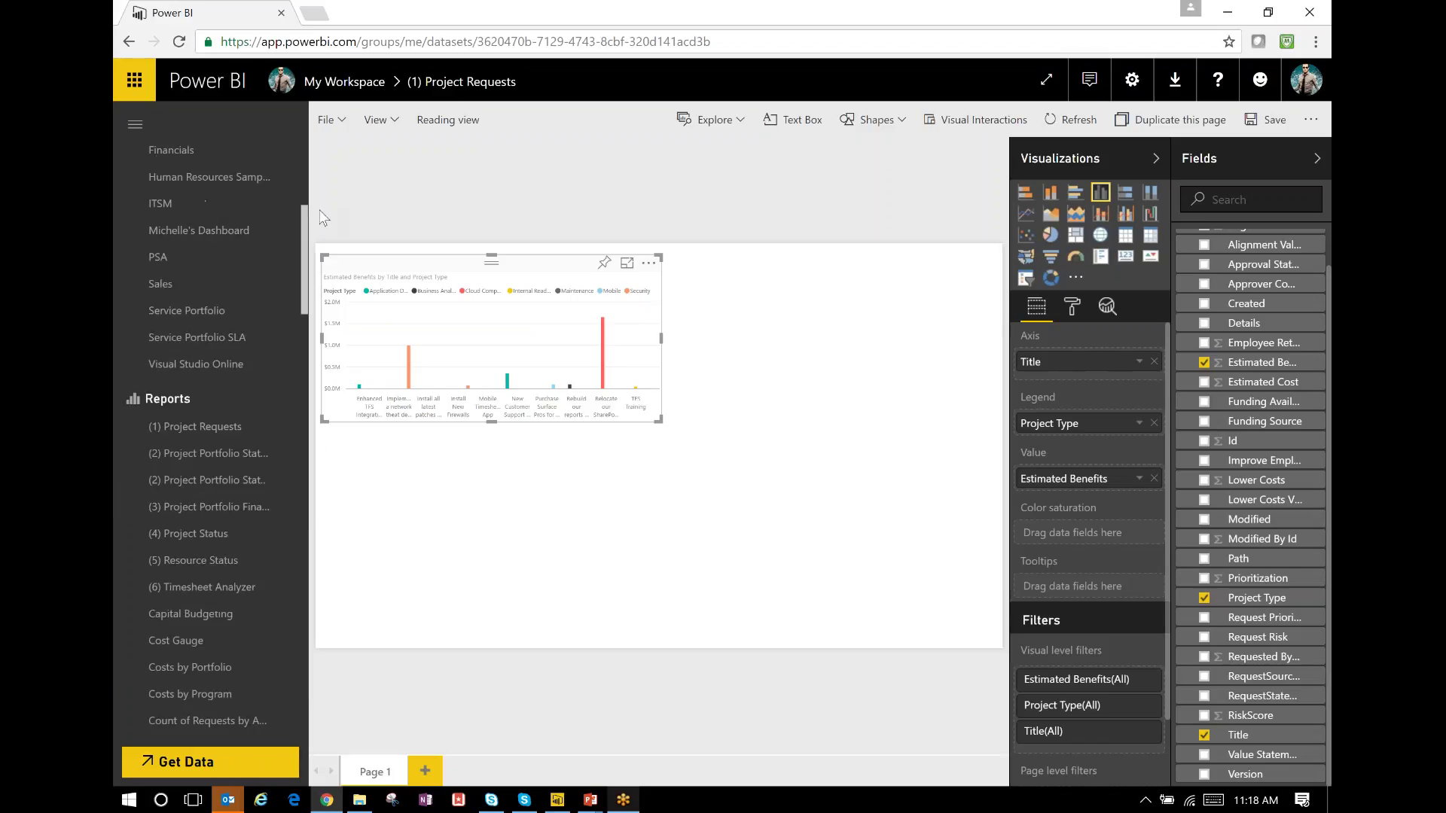
# Discard the unsaved report, go to the -Project Portfolio dashboard and open Q&A.
pyautogui.click(201, 381)
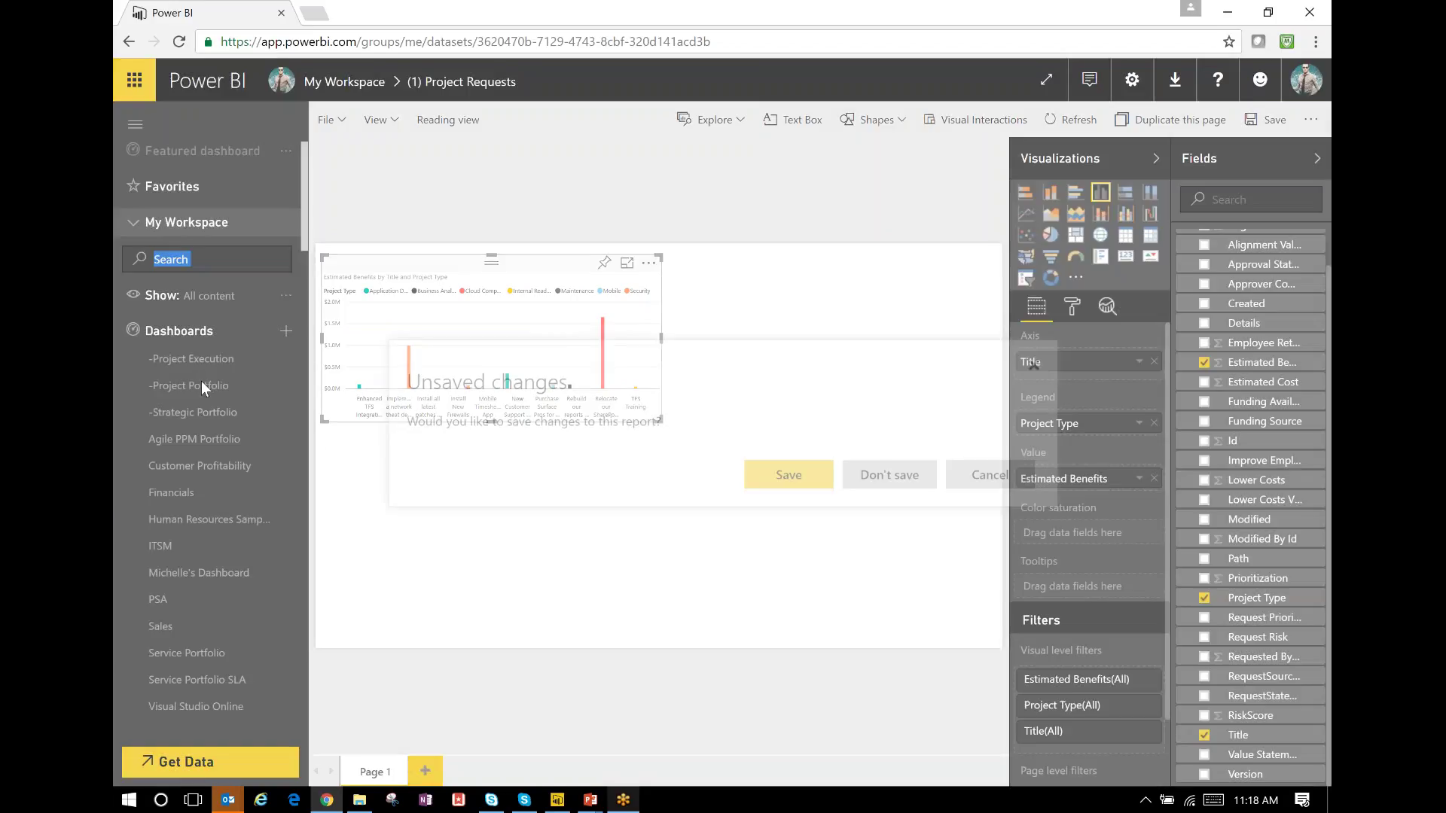
pyautogui.click(924, 497)
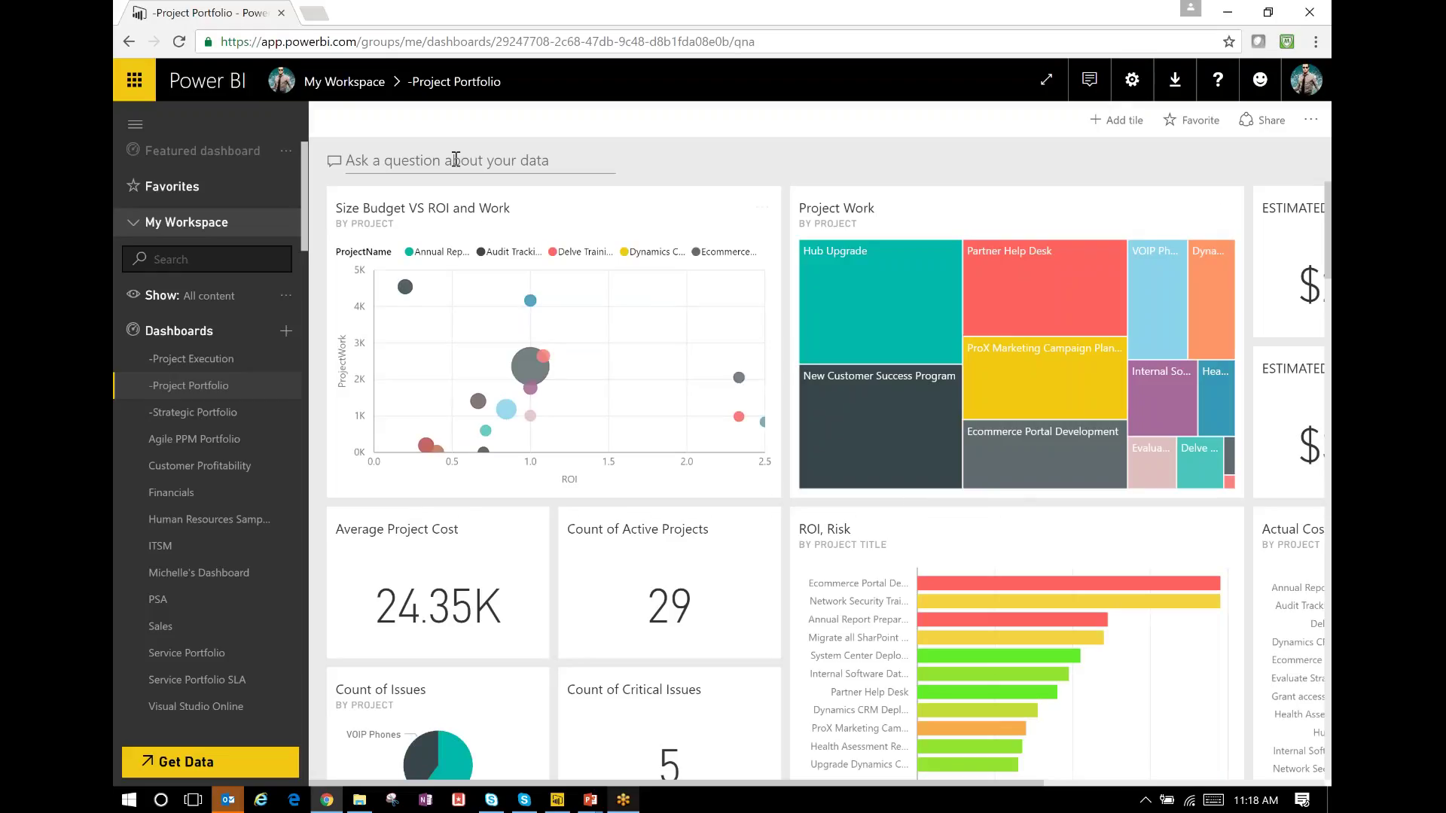
pyautogui.click(452, 161)
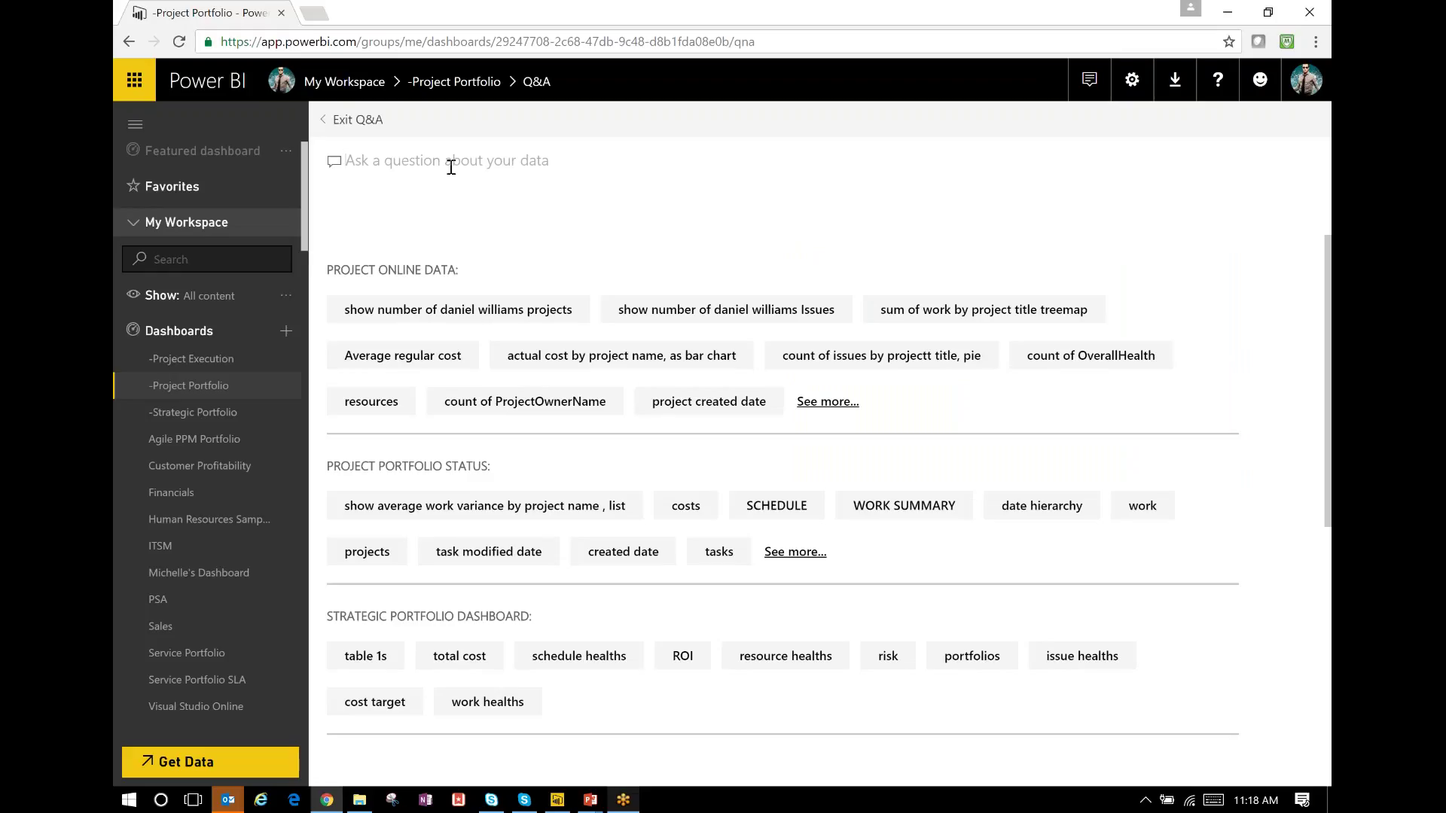
# Ask Q&A 'Show me the Average Work Variance by Project Name'.
pyautogui.write('Show me')
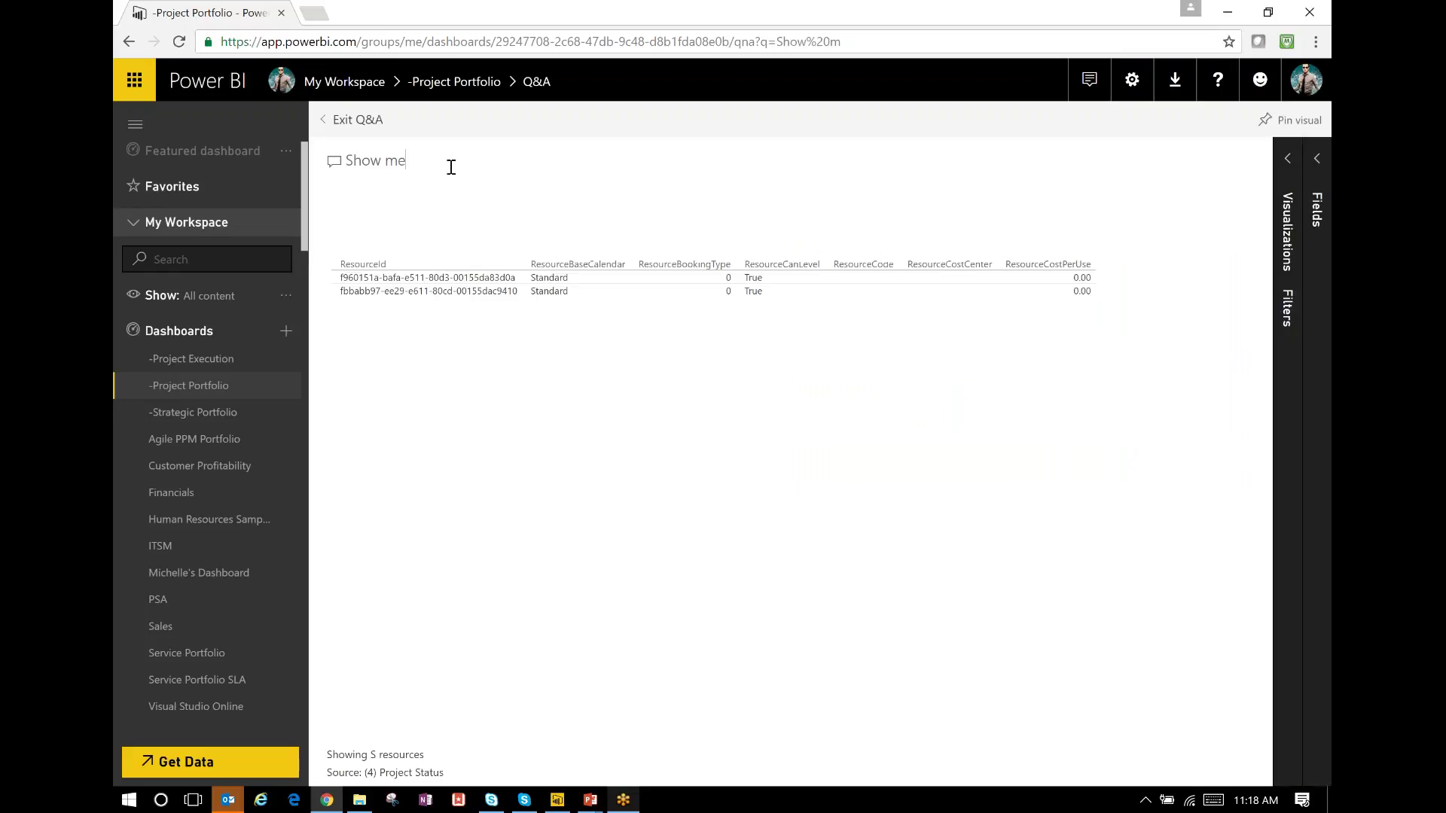
pyautogui.write(' the ')
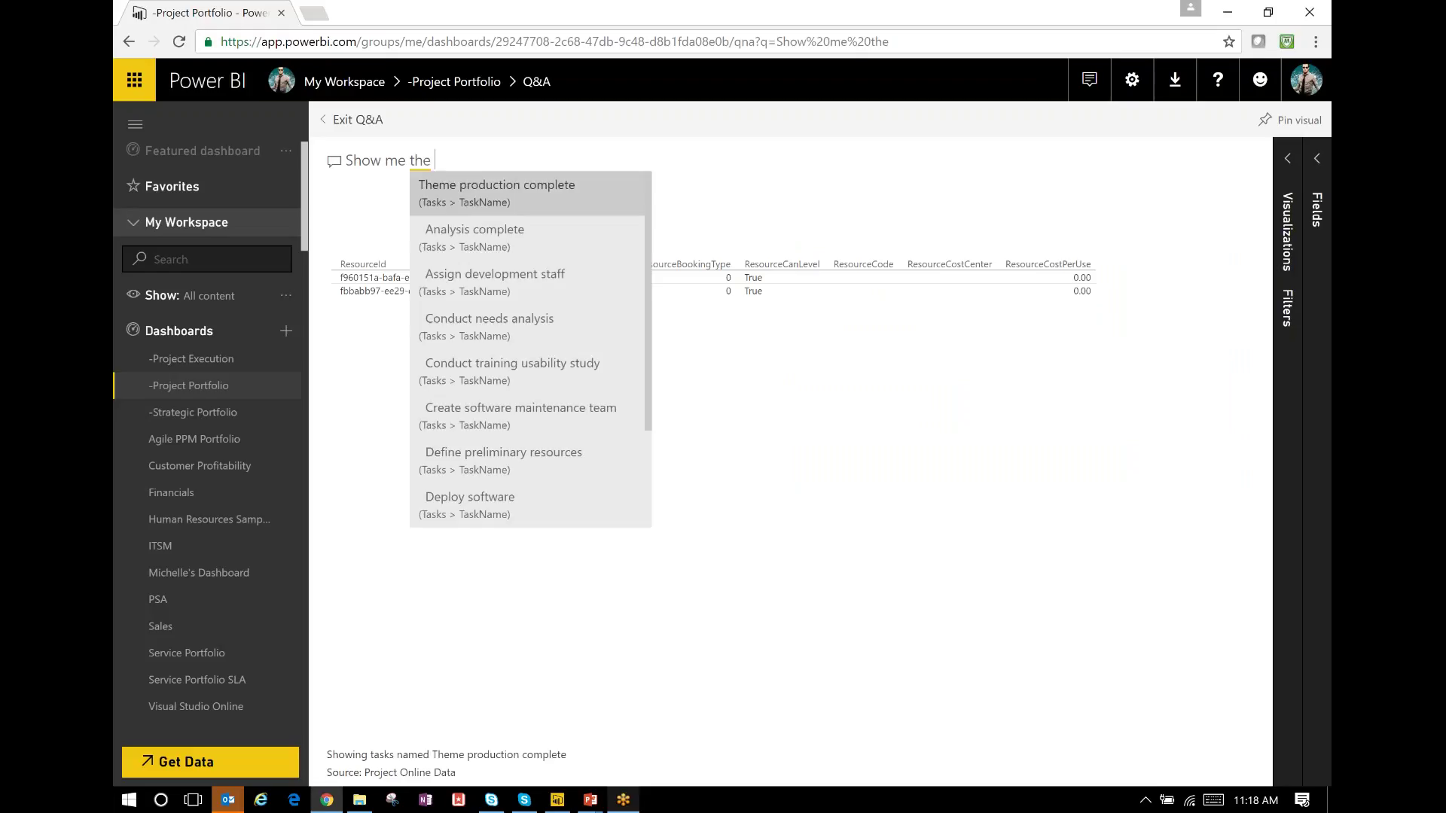
pyautogui.write('Average Work Var')
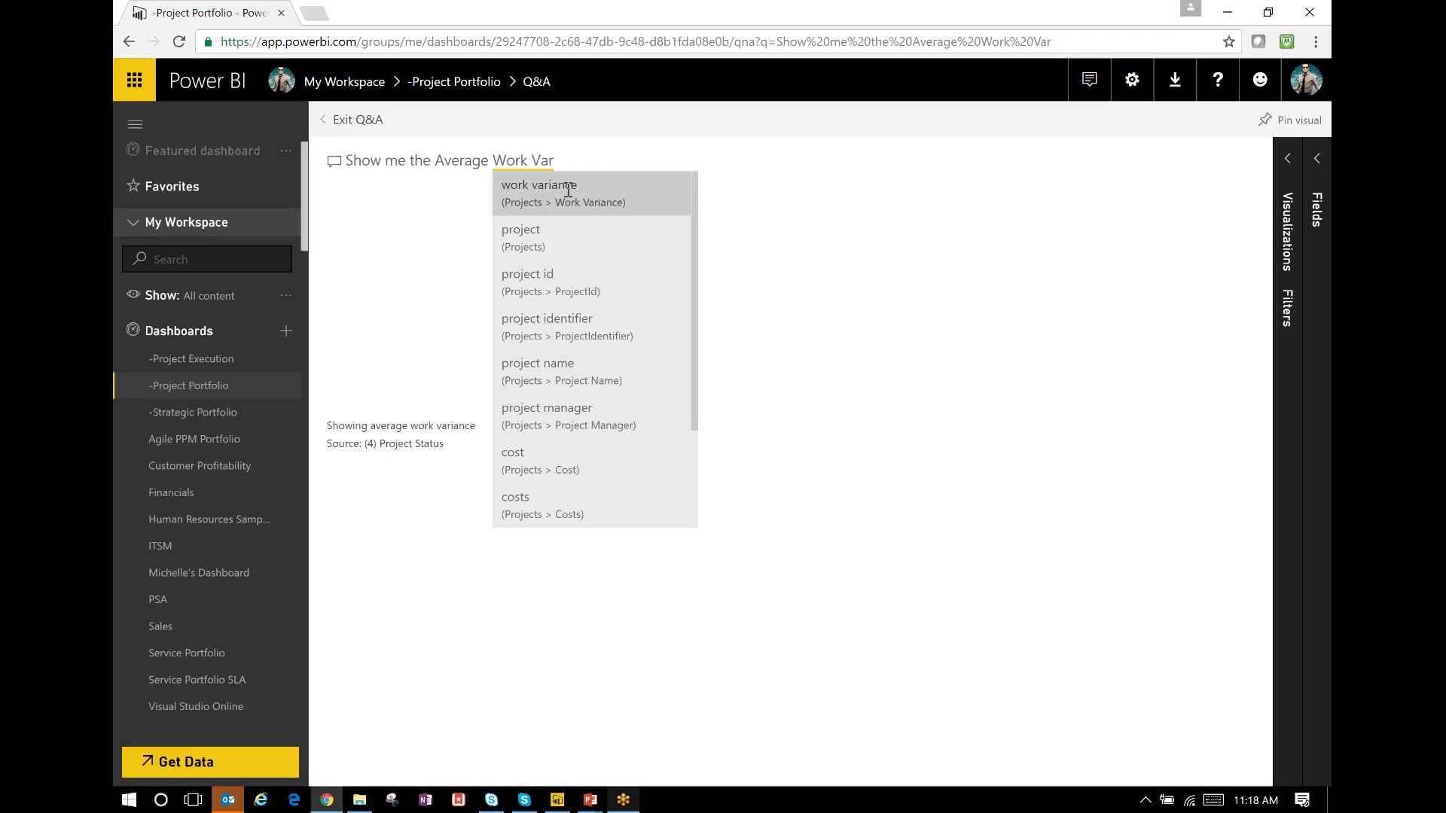
pyautogui.write('iance ')
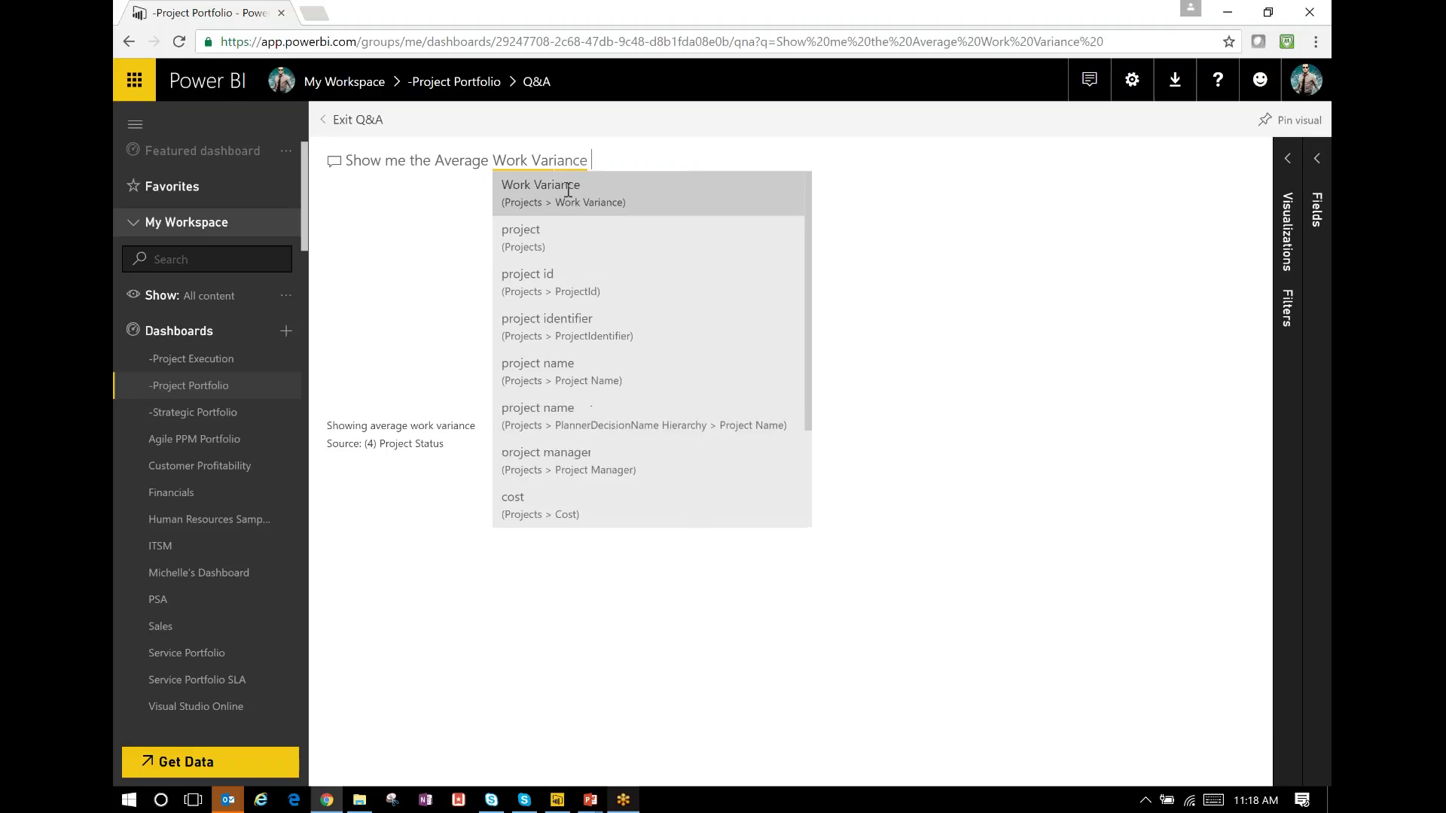
pyautogui.write('by Project Nam')
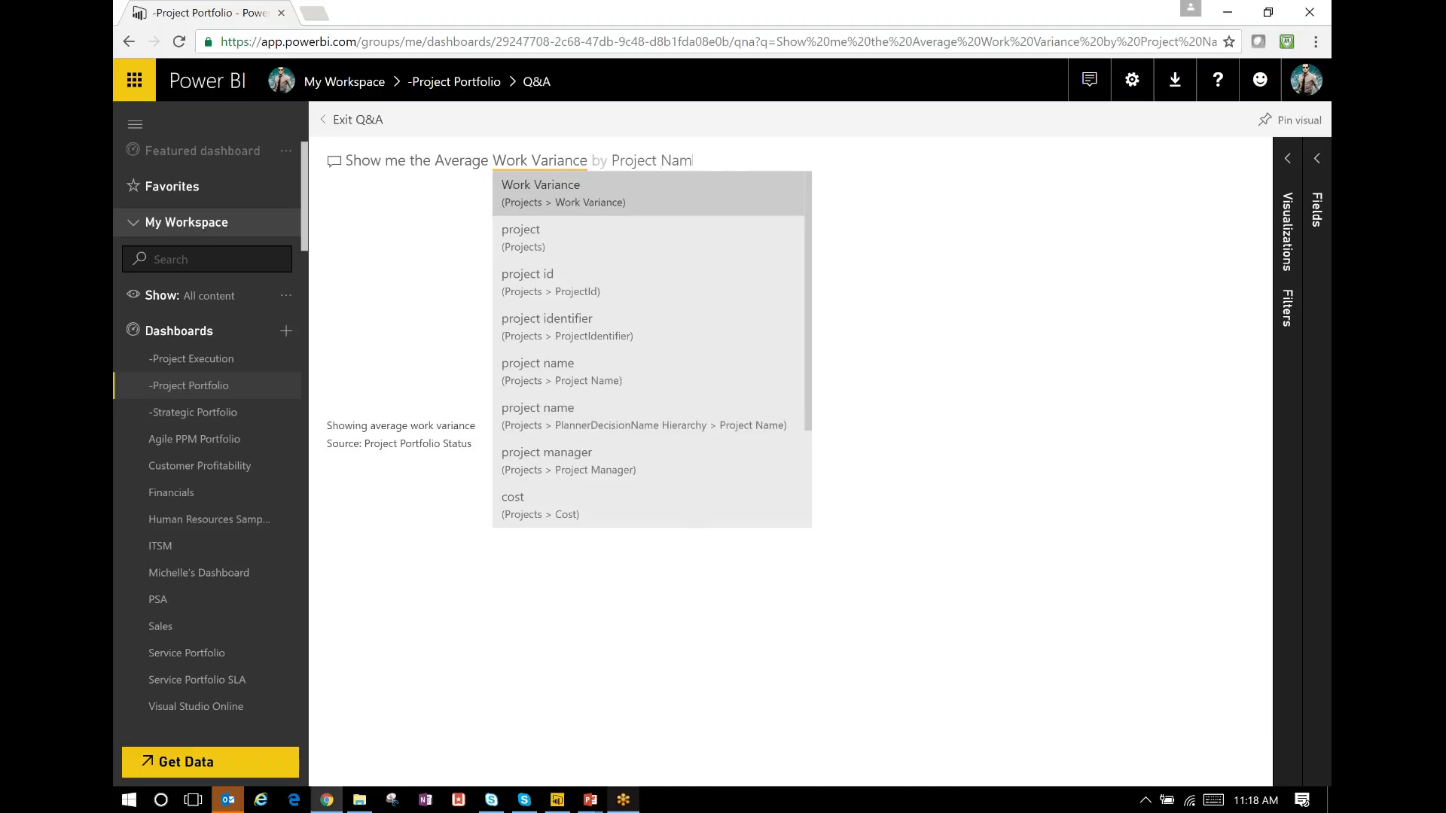
pyautogui.write('e')
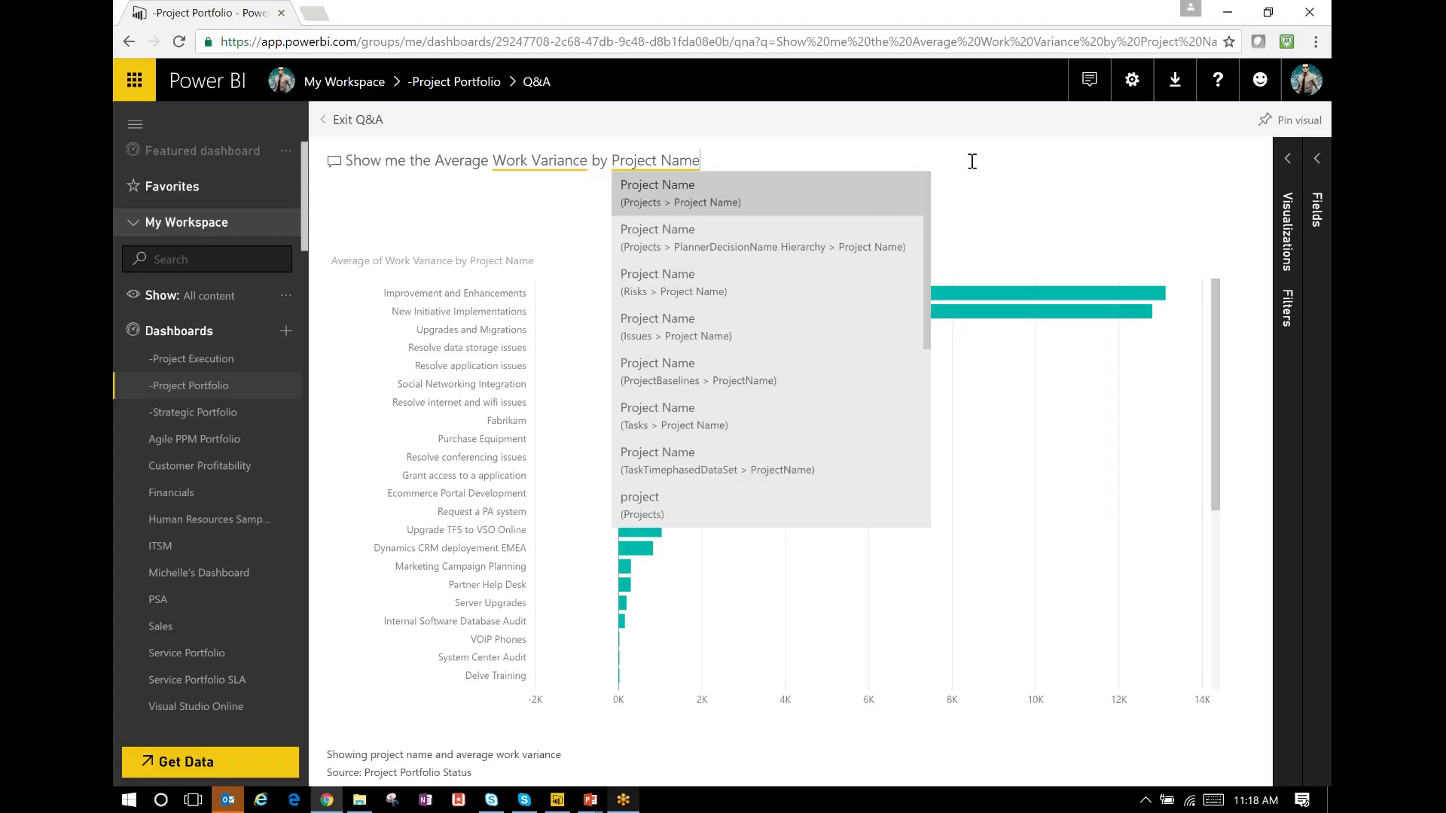
# Append ', pie' to the Q&A question to show average work variance as a pie chart.
pyautogui.click(519, 197)
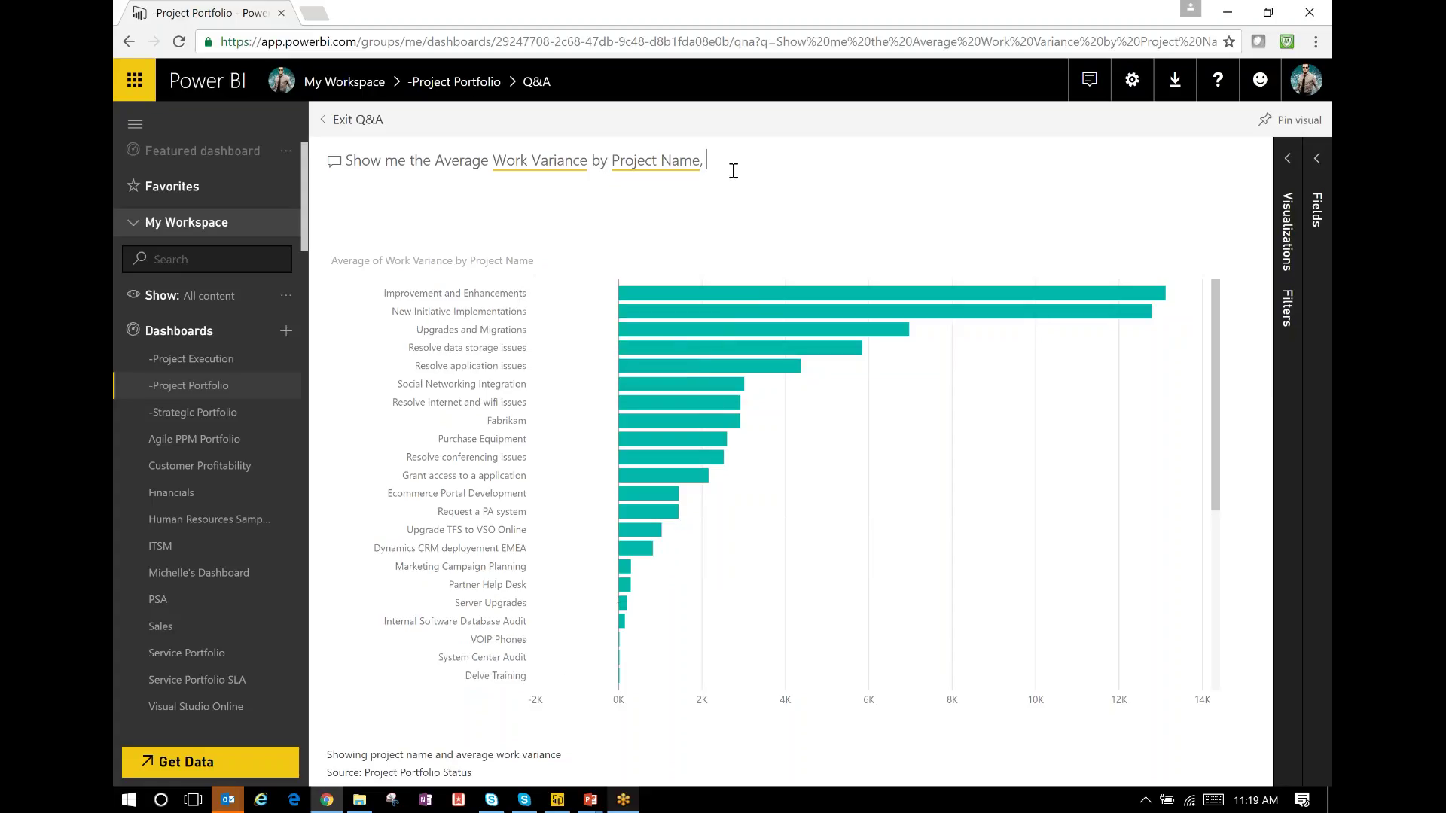
pyautogui.write('pie')
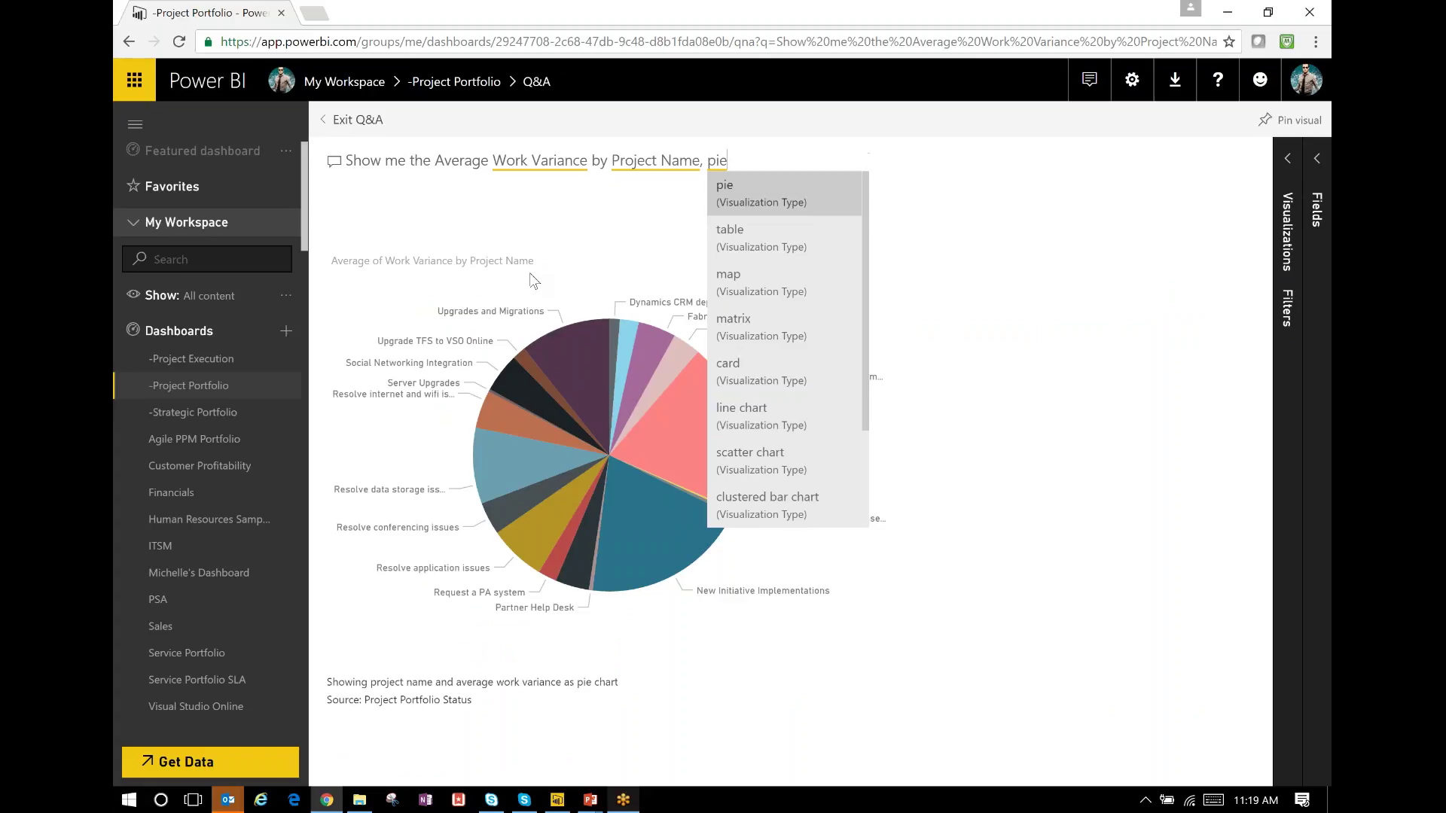
pyautogui.click(548, 237)
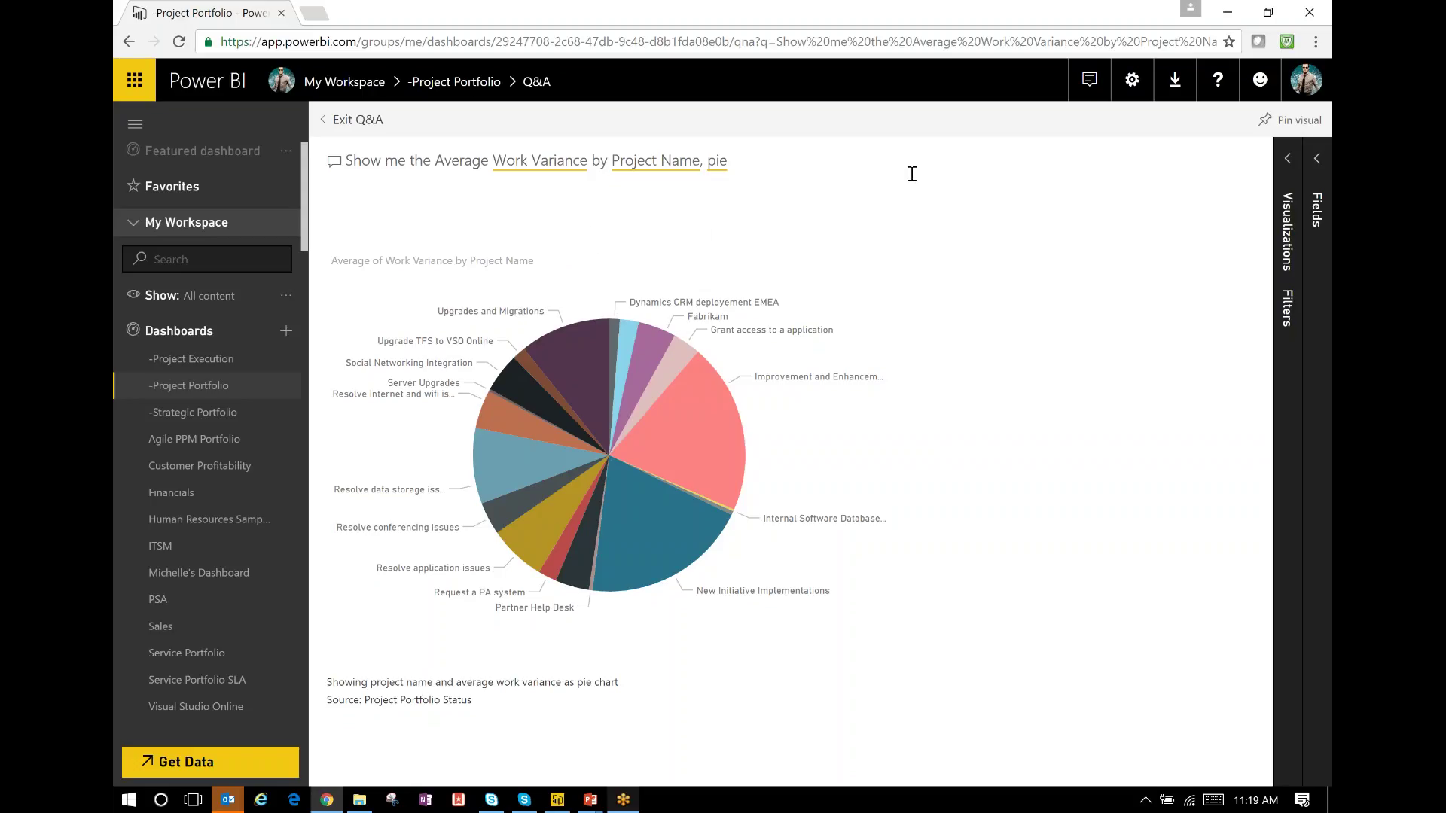
# Pin the Average Work Variance pie chart to the existing -Project Portfolio dashboard.
pyautogui.click(1266, 121)
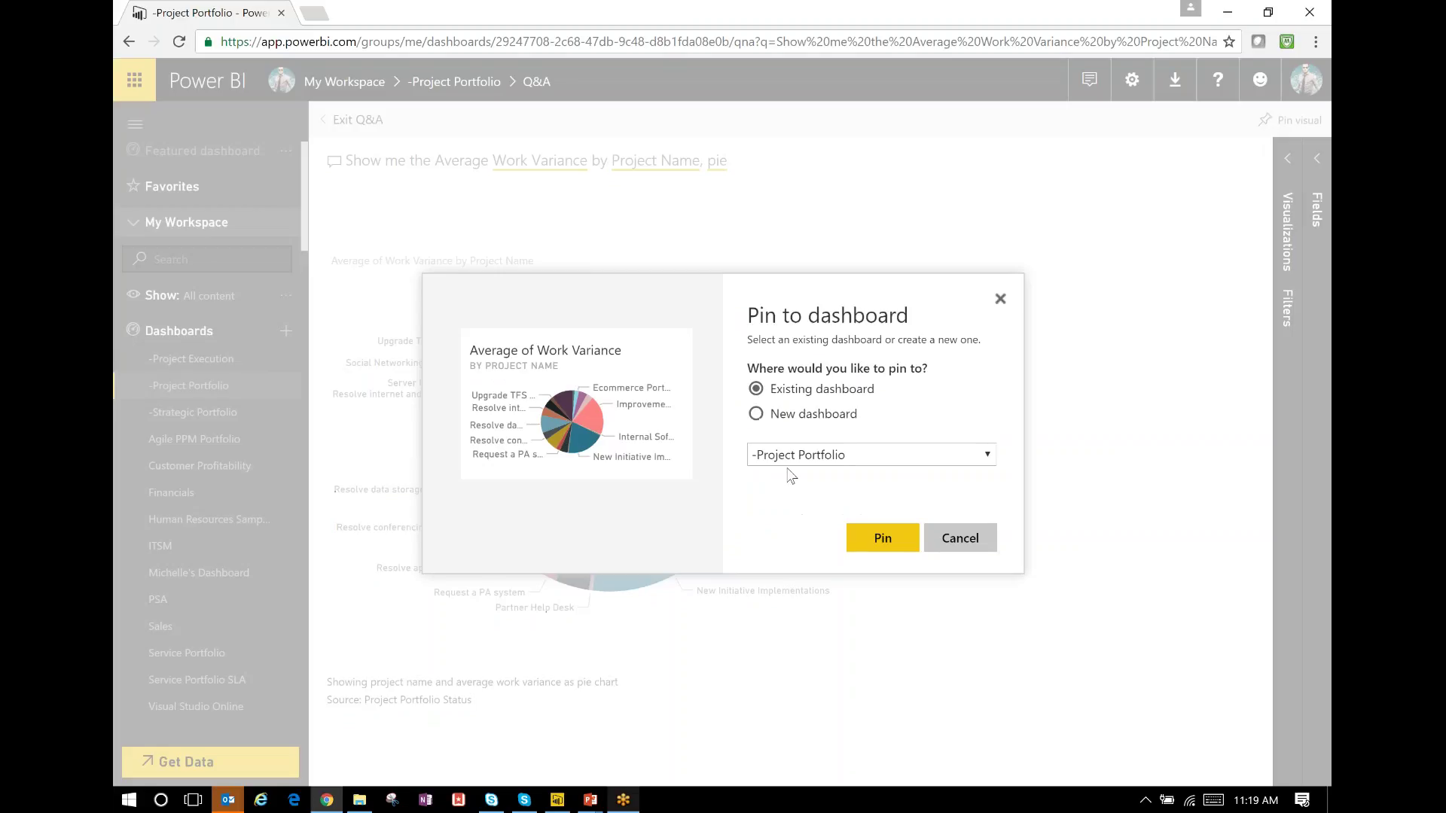
pyautogui.click(881, 551)
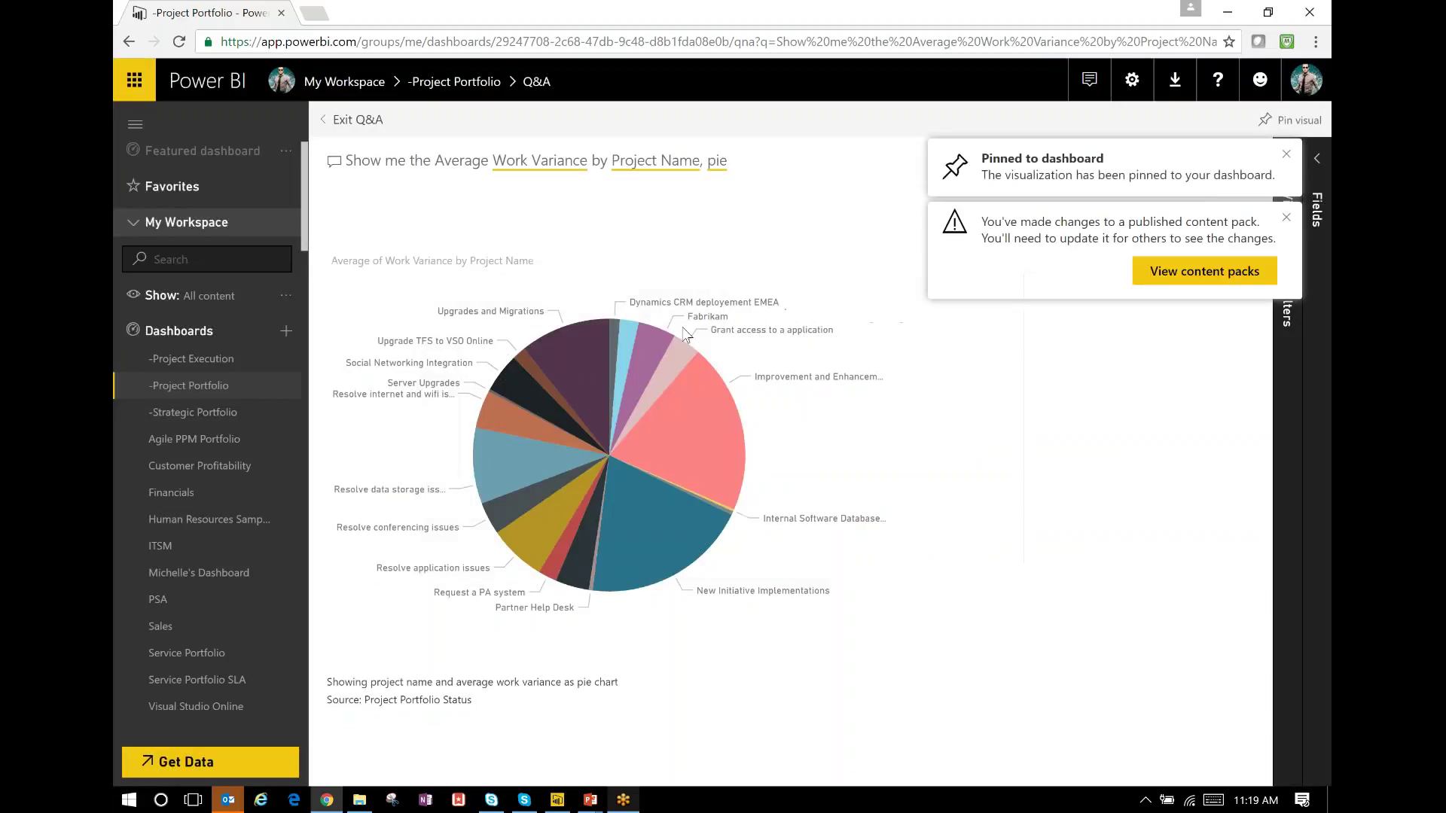